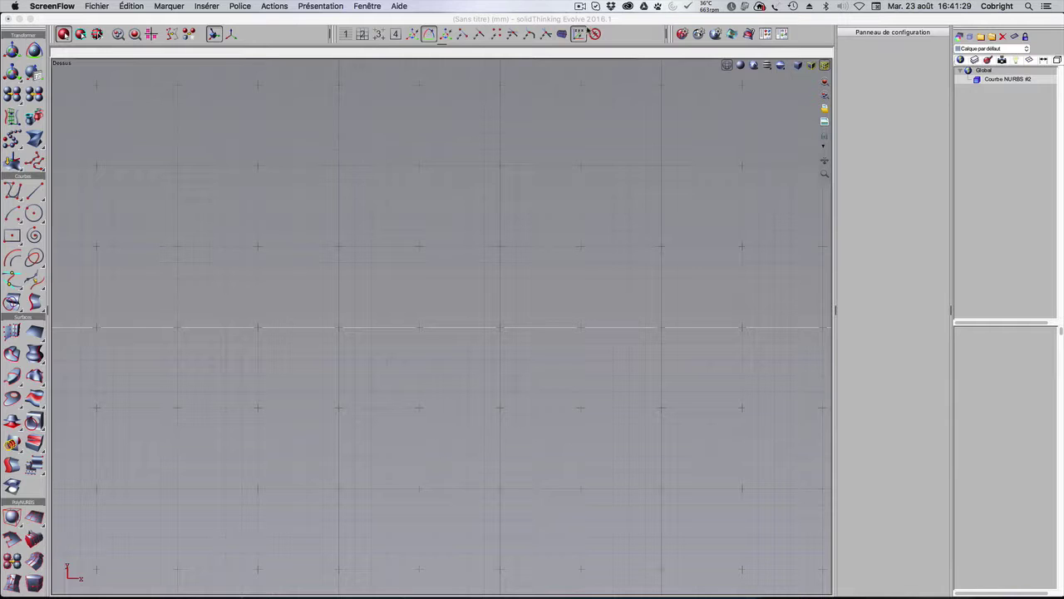
- Activate snapping to grid 1 and examine the fine grid around the 0.10 and 1.00 dimensions
left_click(345, 37)
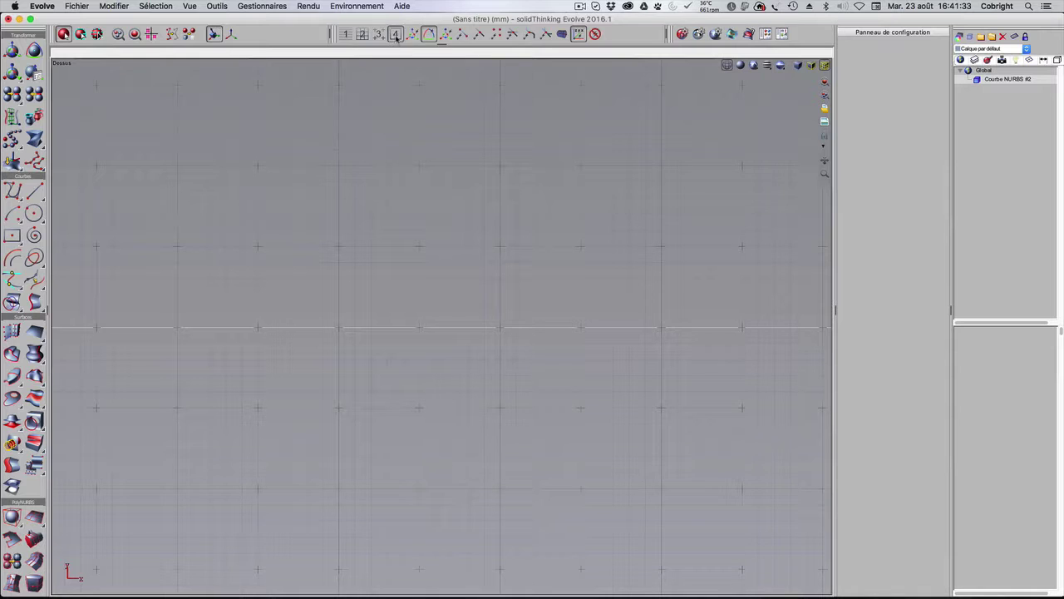
left_click(344, 34)
scroll(265, 223, "up", 10)
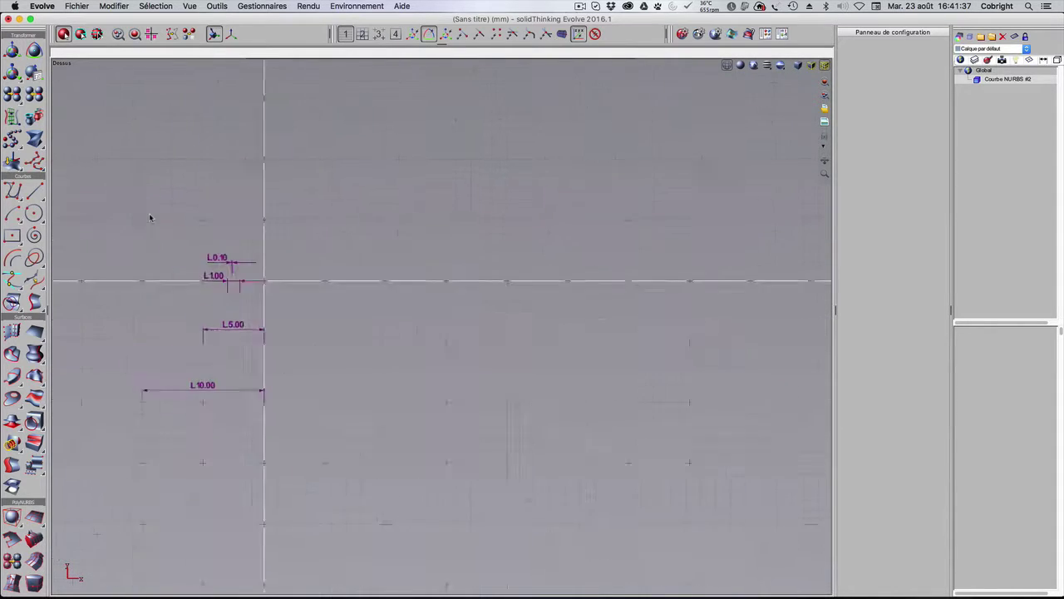
scroll(390, 310, "up", 12)
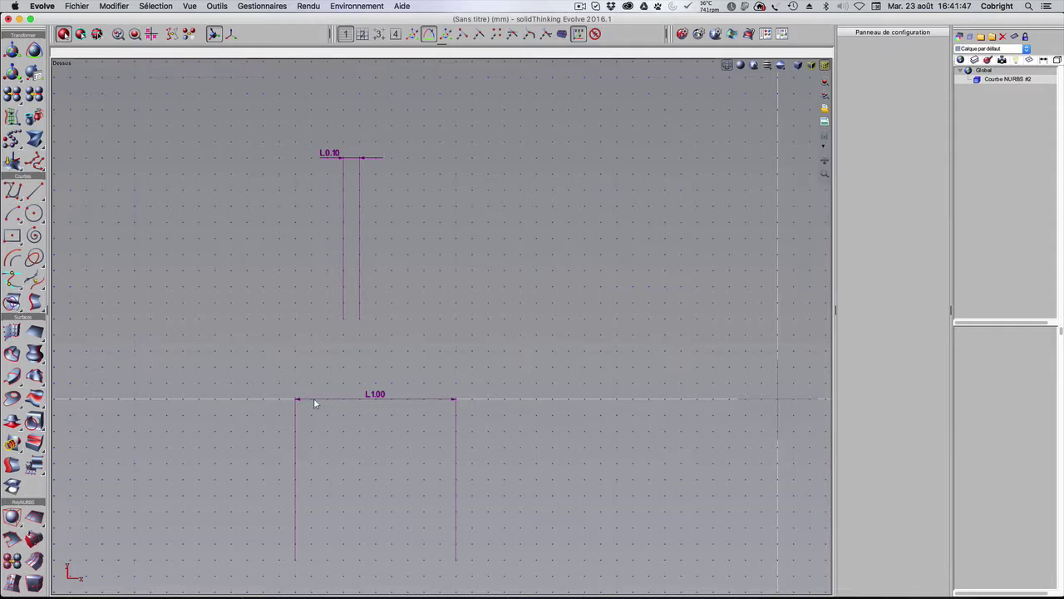
scroll(340, 424, "up", 2)
scroll(340, 423, "down", 5)
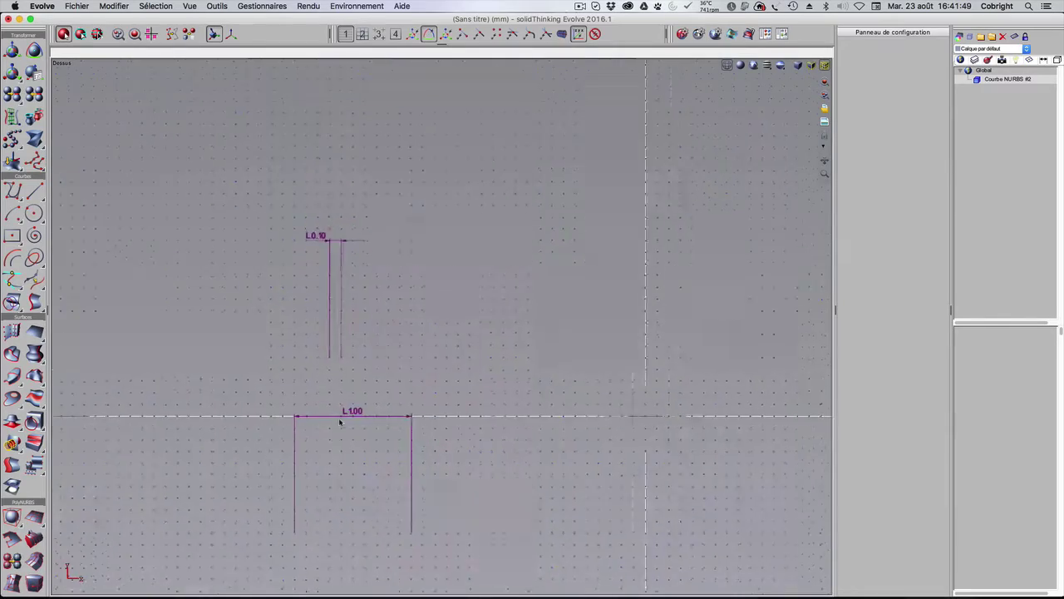
scroll(340, 423, "down", 5)
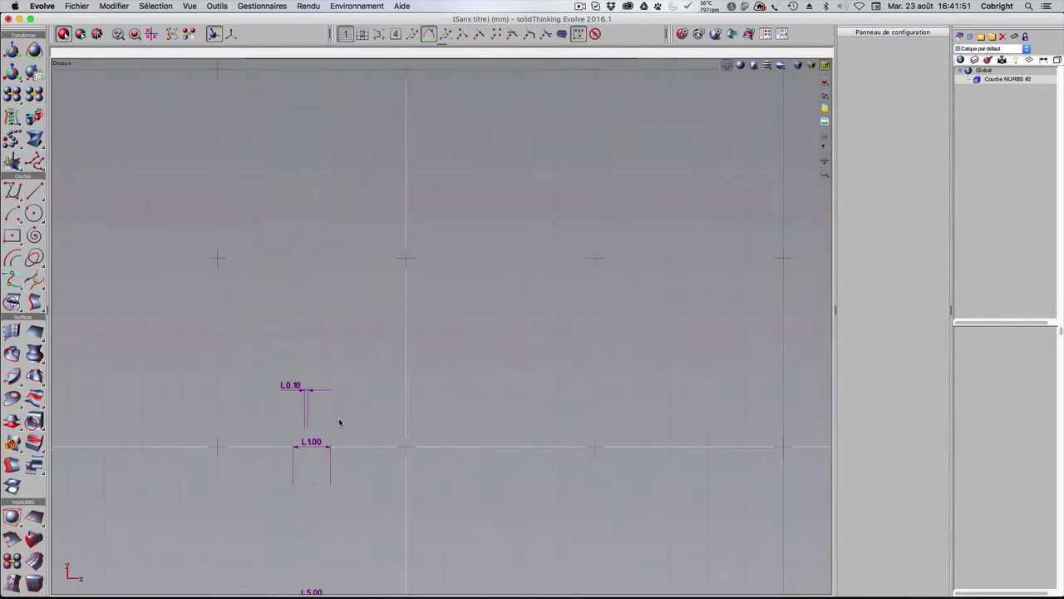
- Switch the snapping to grid 2 and bring the 5.00 and 10.00 dimensions into view for comparison
left_click(362, 35)
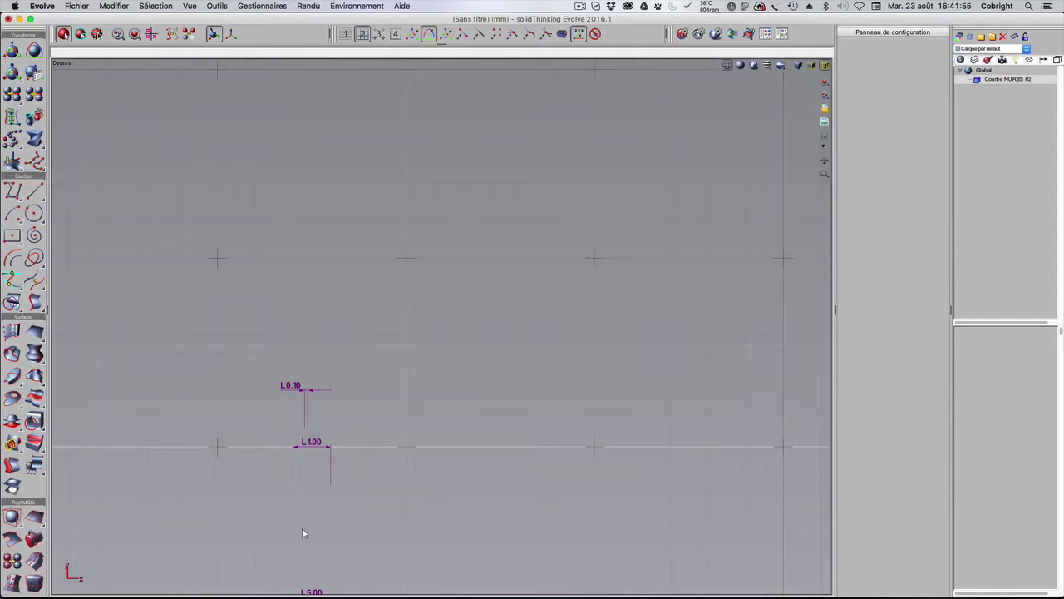
scroll(301, 527, "down", 3)
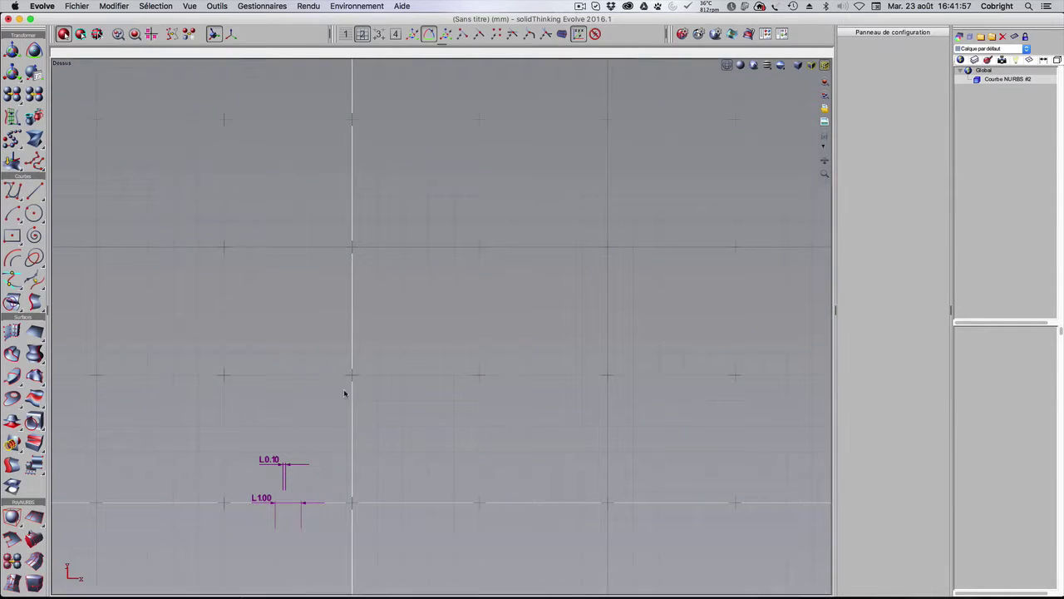
middle_click_drag(345, 393, 459, 111)
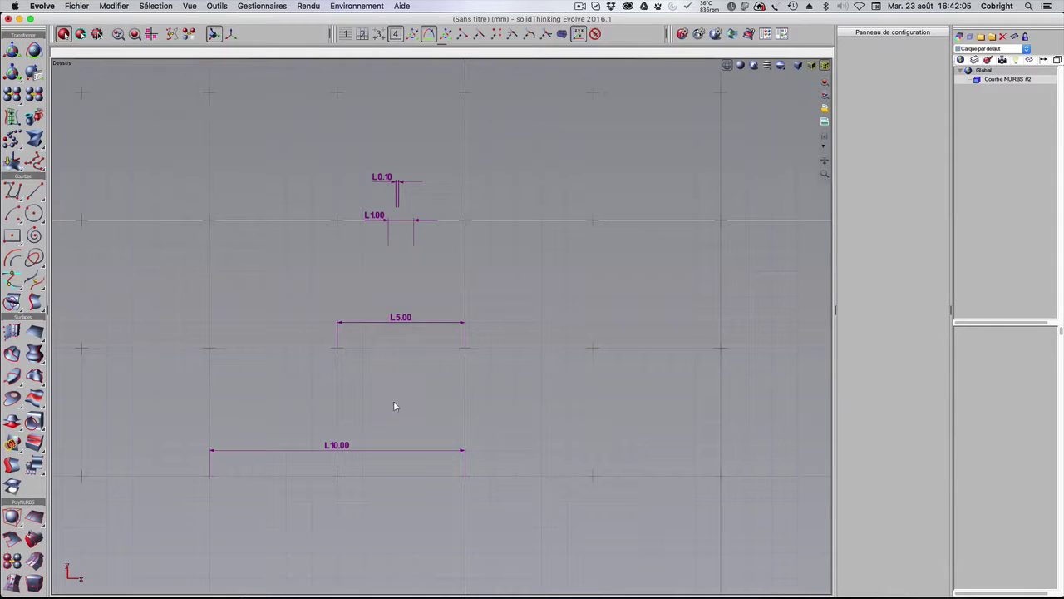
- Add an aligned linear dimension above the existing ones, from (-10, 10, 0) to (10, 10, 0), snapping to grid 4
scroll(391, 431, "down", 5)
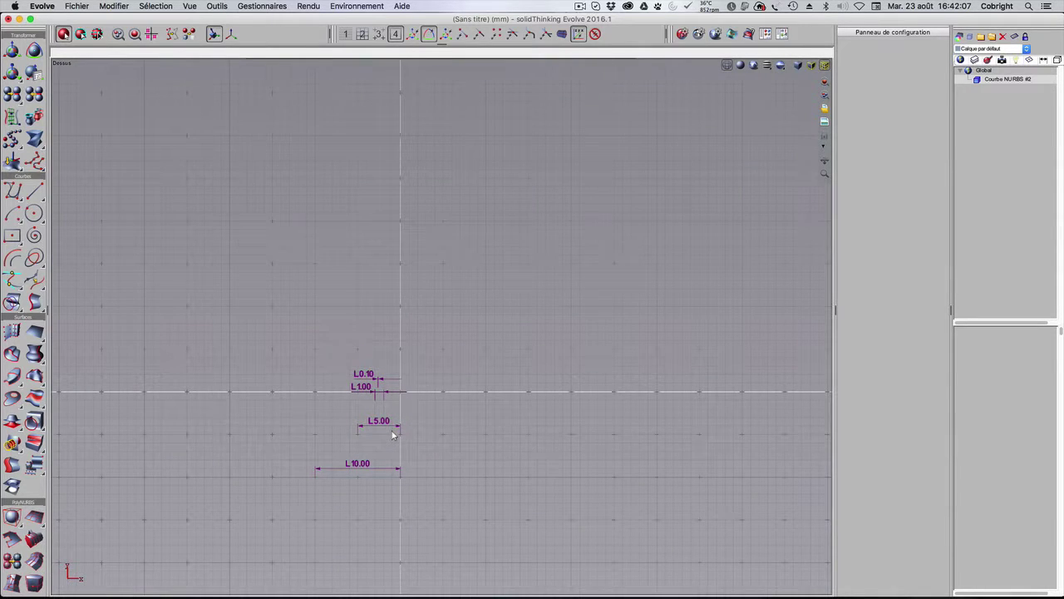
scroll(393, 433, "down", 2)
scroll(394, 435, "down", 2)
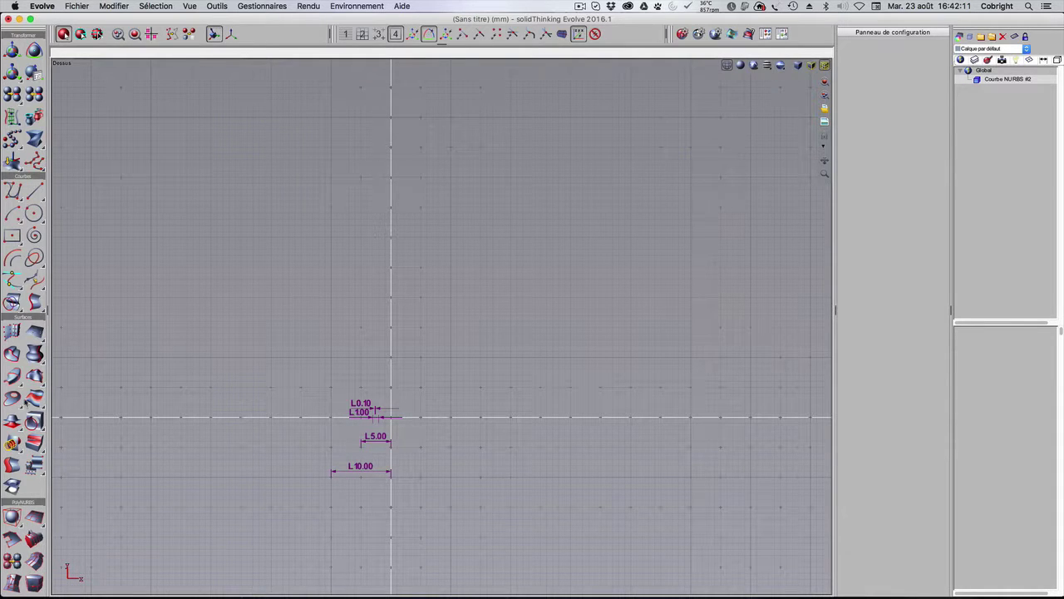
scroll(24, 500, "down", 5)
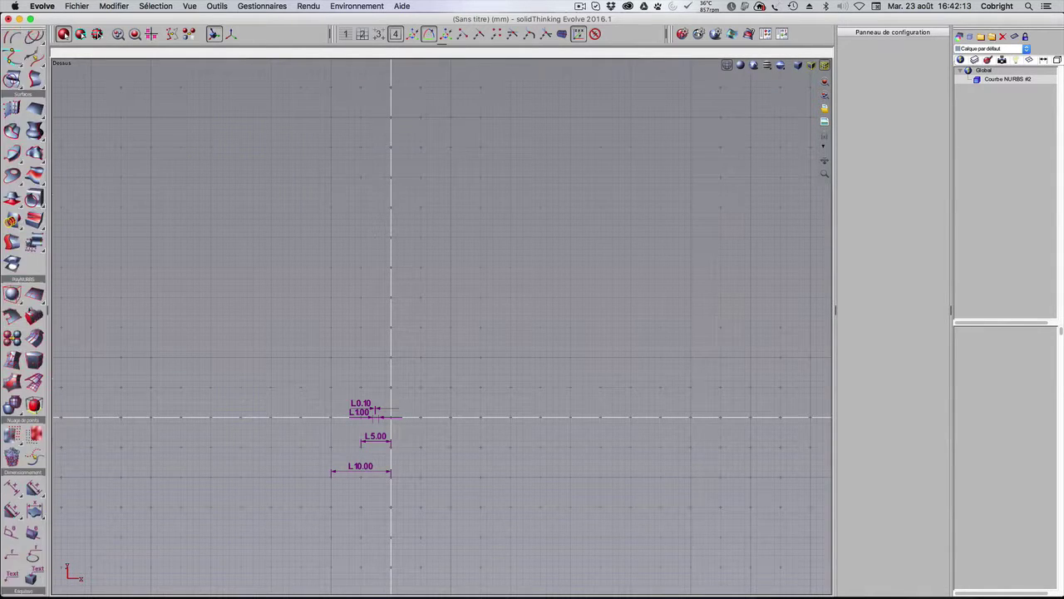
scroll(24, 416, "down", 2)
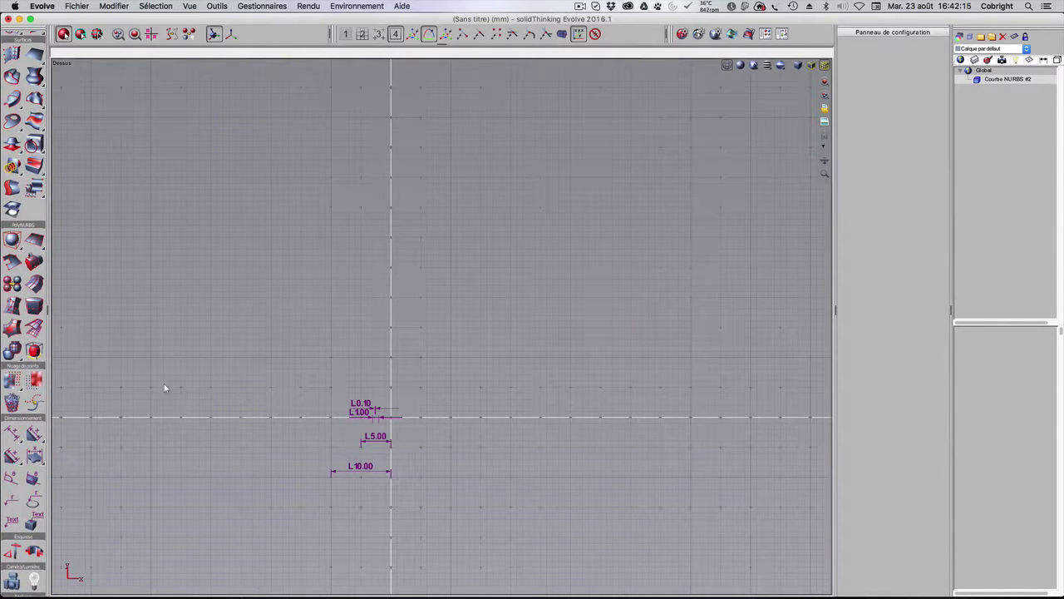
left_click(12, 433)
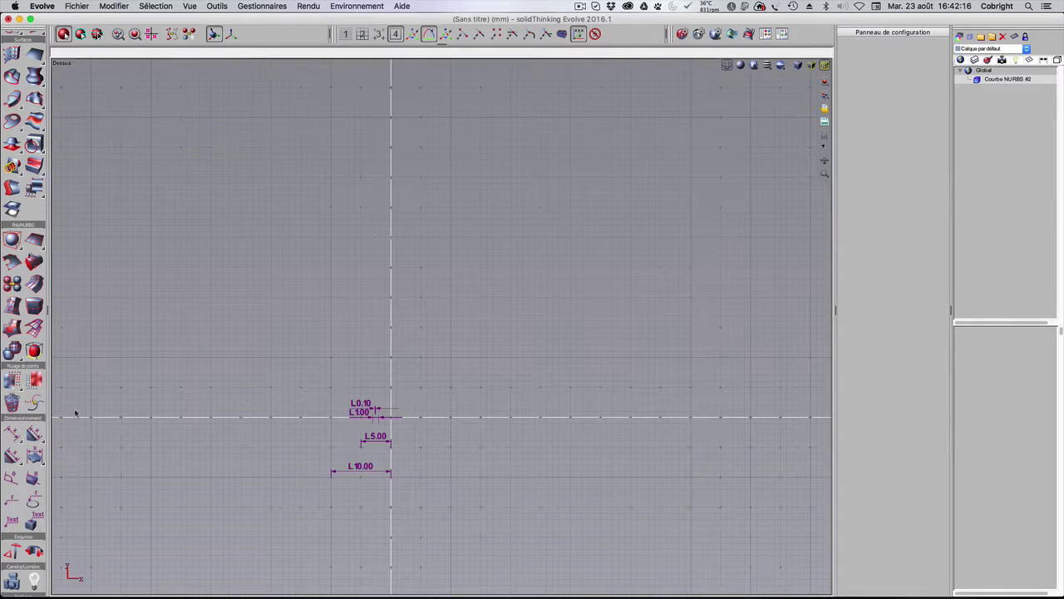
left_click(331, 357)
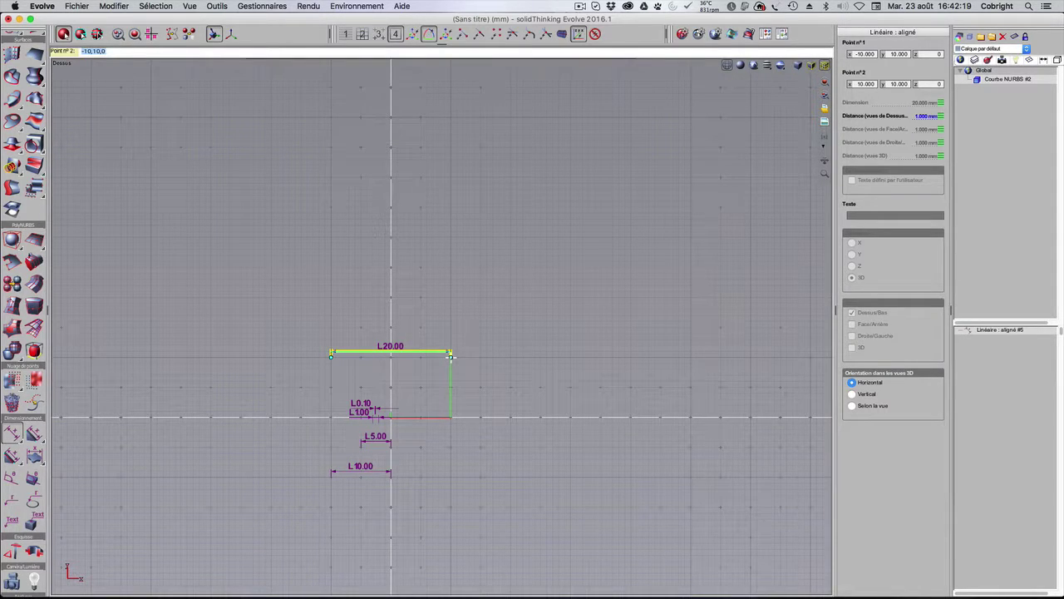
left_click(450, 356)
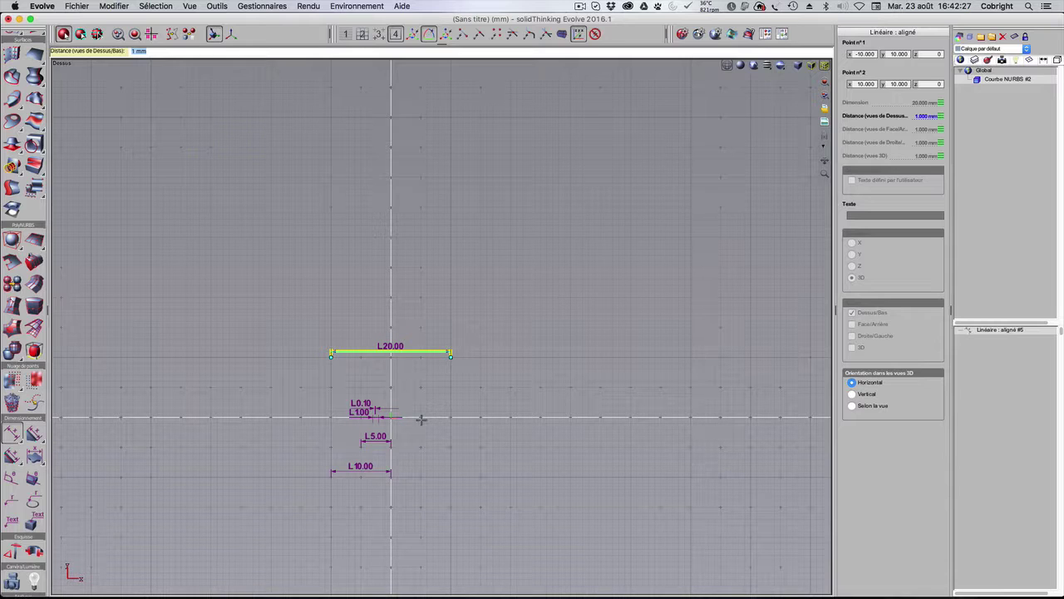
- Cycle the snapping through grids 3, 2 and 1, and set it back to grid 2
left_click(378, 34)
left_click(363, 35)
left_click(348, 37)
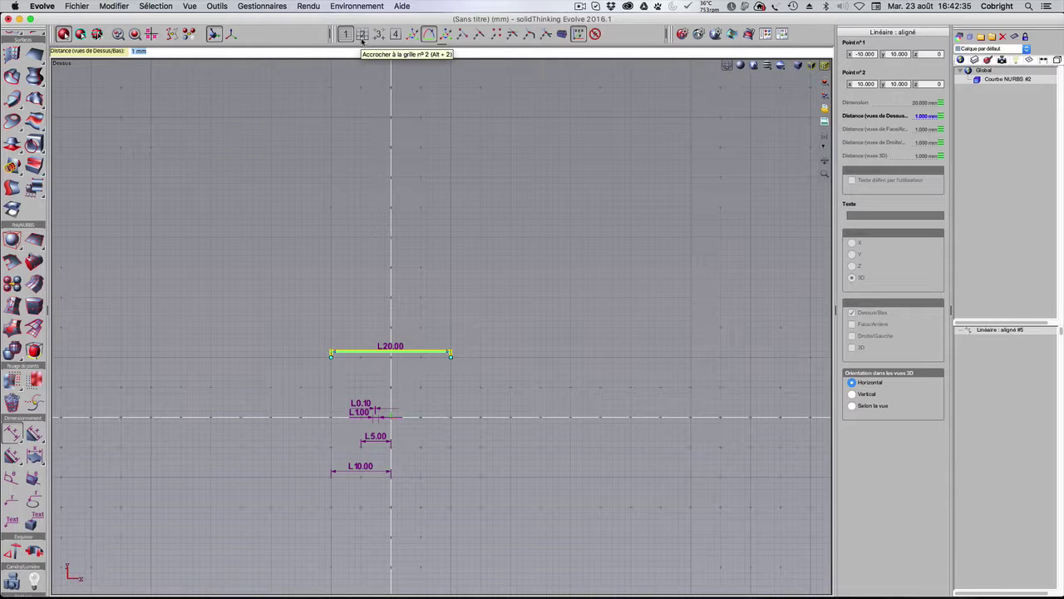
left_click(363, 37)
scroll(345, 234, "up", 5)
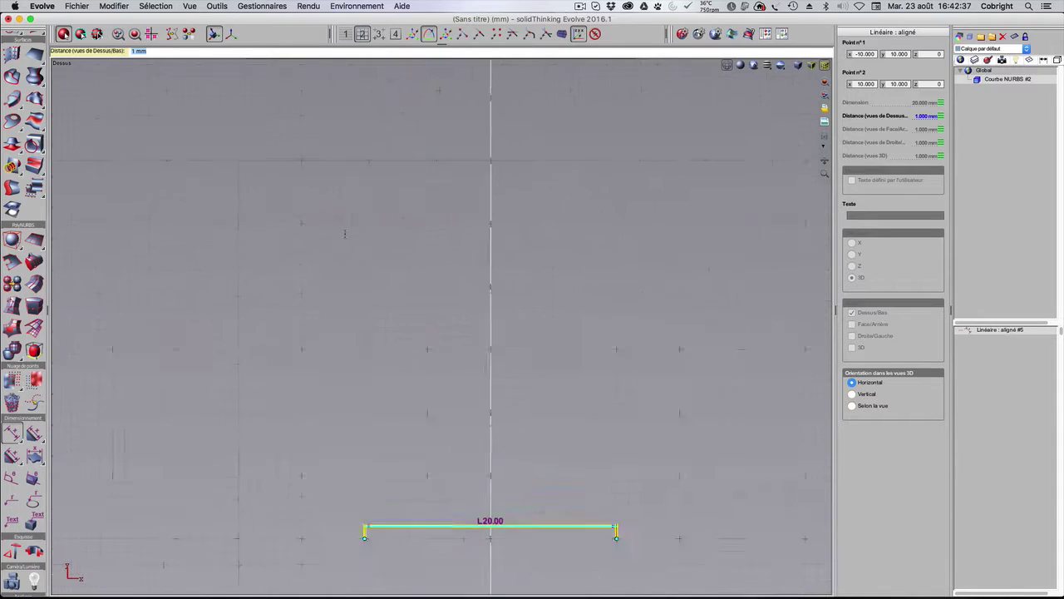
scroll(345, 234, "up", 3)
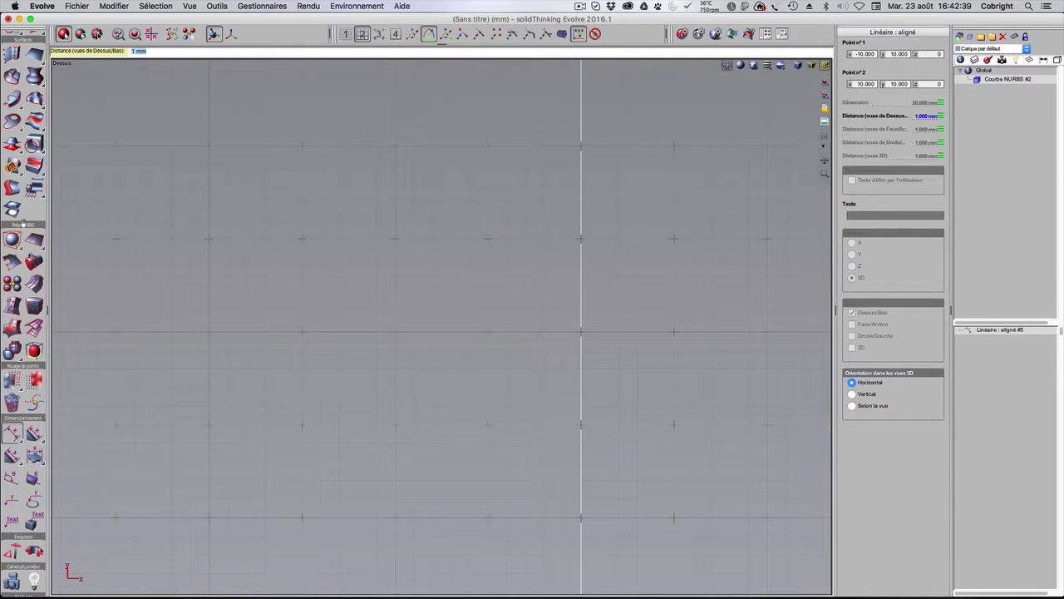
scroll(22, 223, "up", 6)
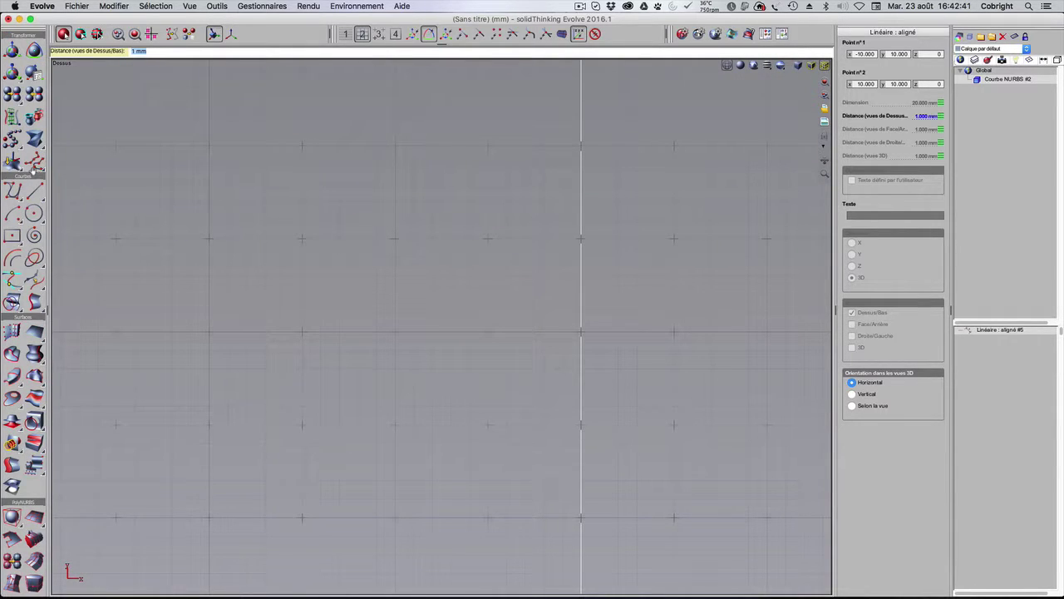
left_click(35, 192)
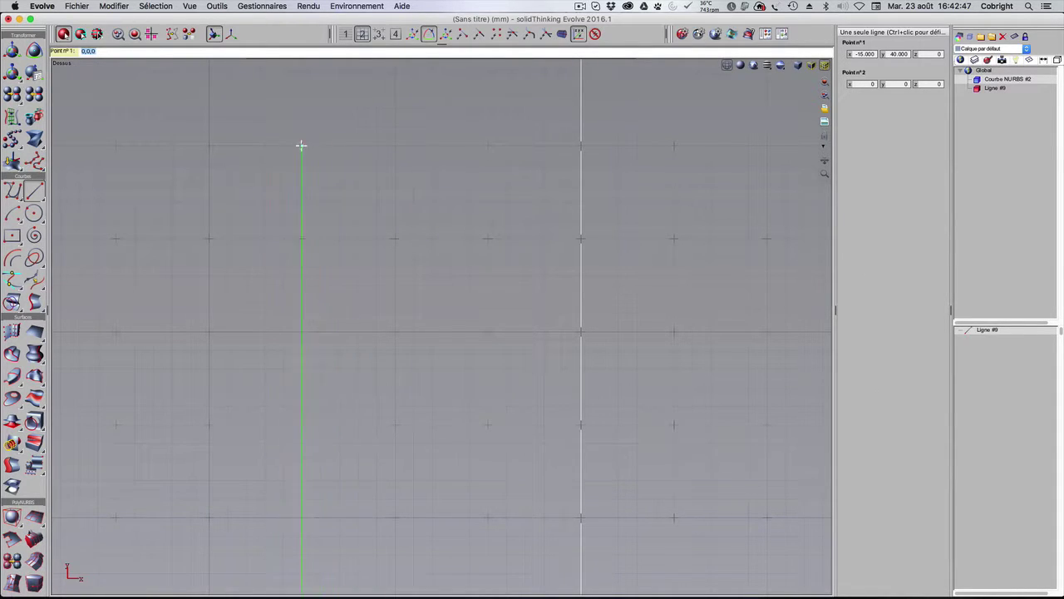
left_click(211, 145)
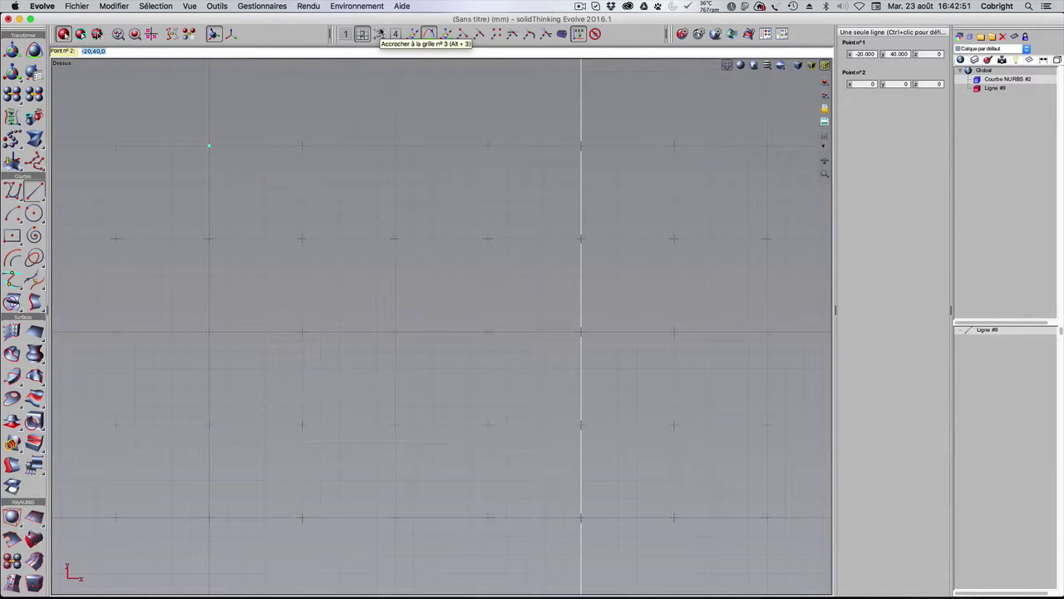
- Cycle the snapping up and down through grids 1 to 4 and turn all grid snapping off
key("alt+1")
key("alt+2")
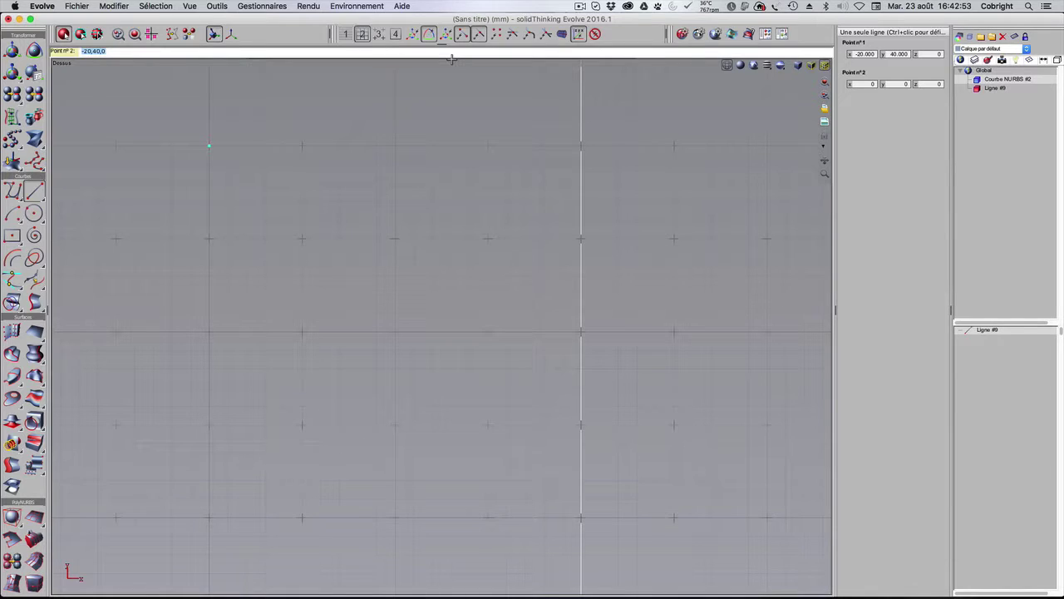
key("alt+3")
key("alt+4")
key("alt+3")
key("alt+2")
key("alt+1")
key("alt+1")
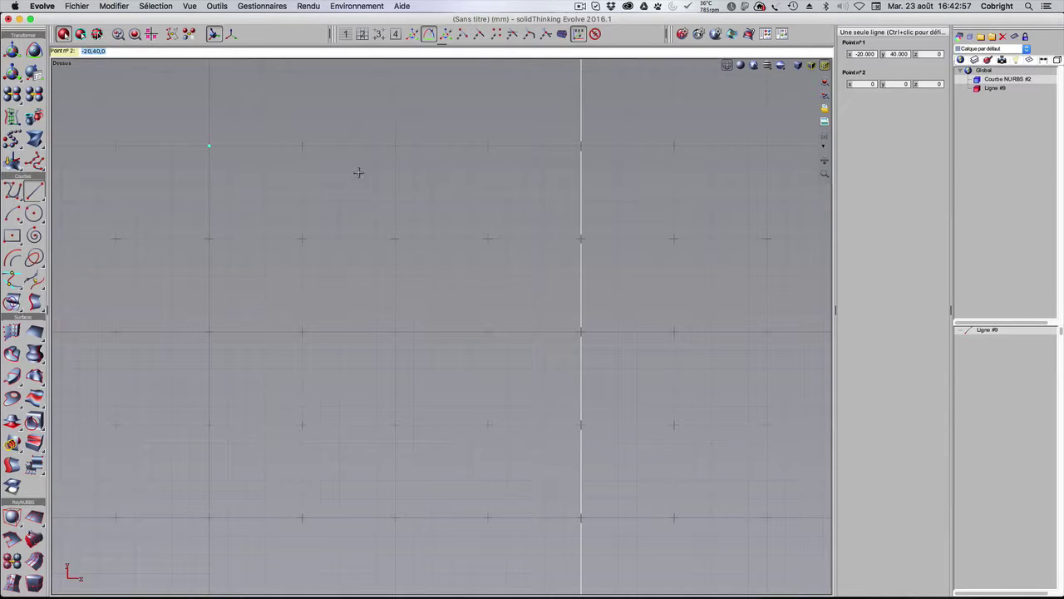
scroll(335, 194, "up", 4)
scroll(335, 193, "down", 6)
scroll(335, 193, "down", 3)
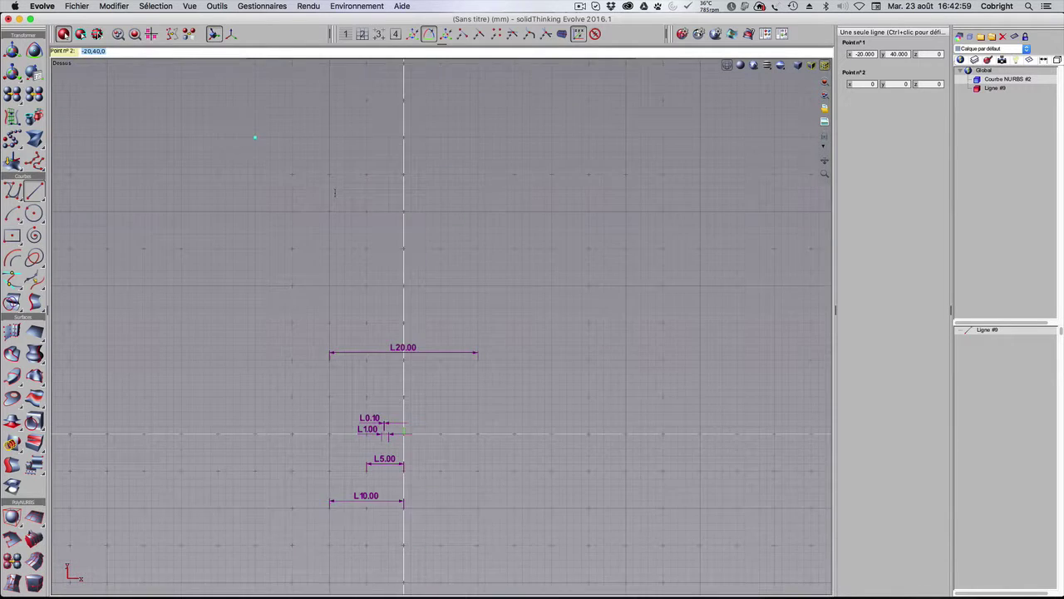
scroll(301, 178, "up", 5)
scroll(298, 175, "down", 2)
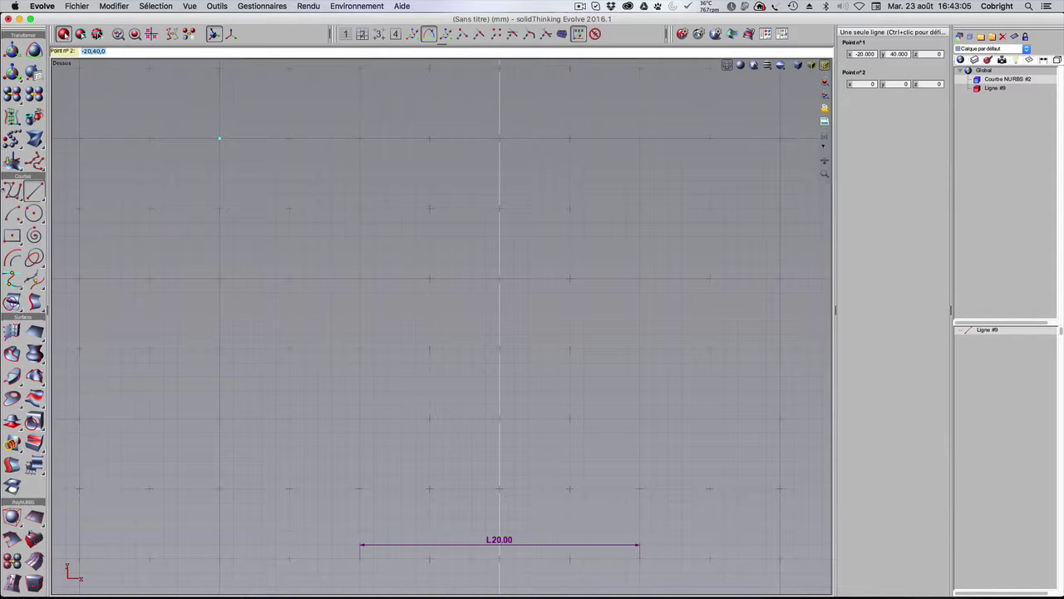
key("Escape")
- Draw an open four-point NURBS curve from (-20, 40), dipping before (-1, 40) and ending at (10, 36), with points snapped to grid 2
left_click(13, 192)
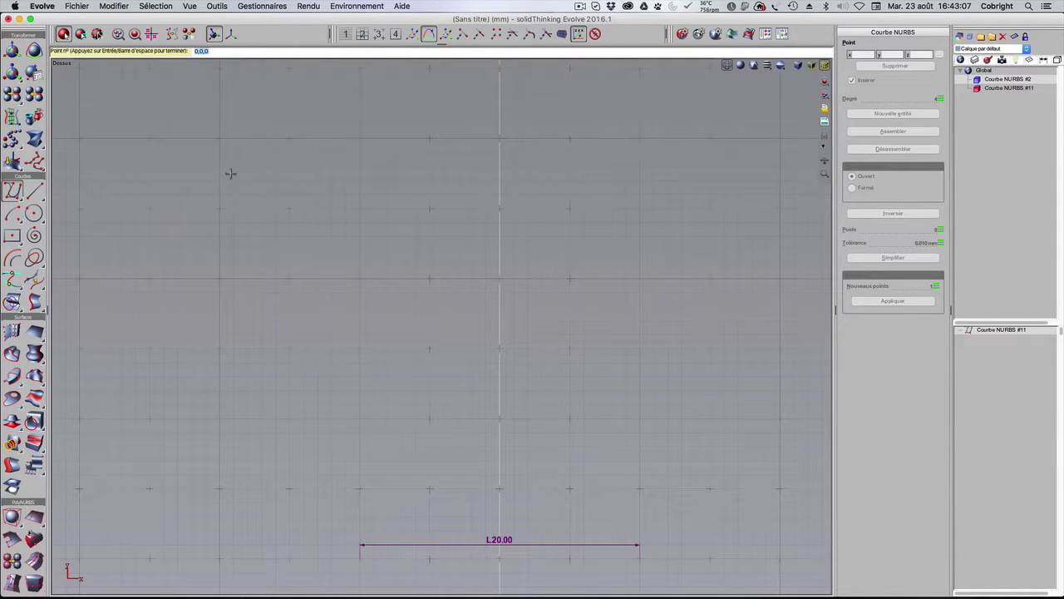
mouse_move(225, 144)
left_mouse_down()
mouse_move(211, 137)
mouse_move(225, 143)
left_mouse_up()
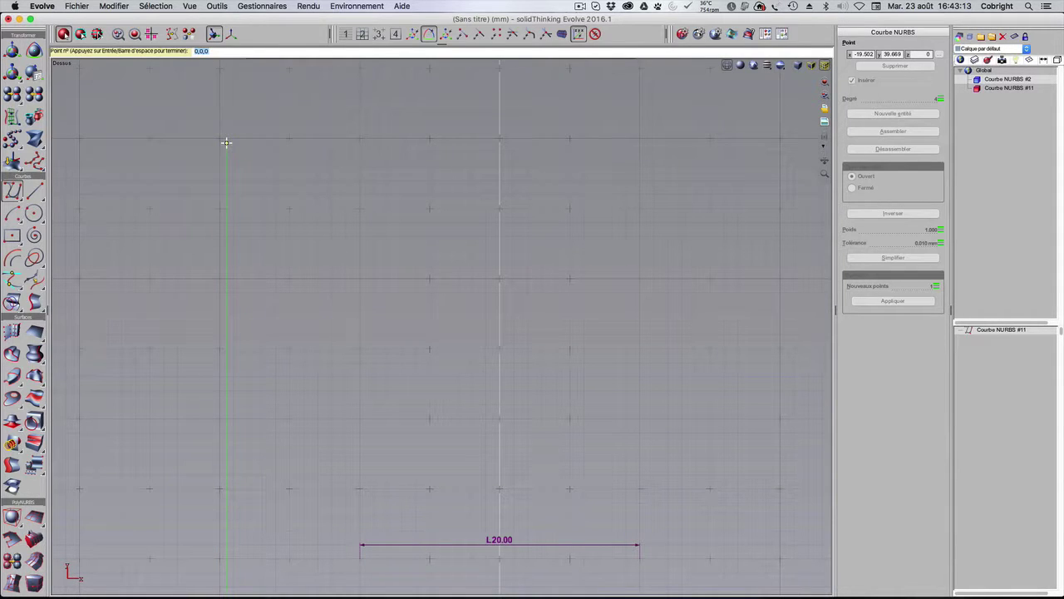
key("ctrl")
key("alt")
left_click_drag(226, 142, 228, 142)
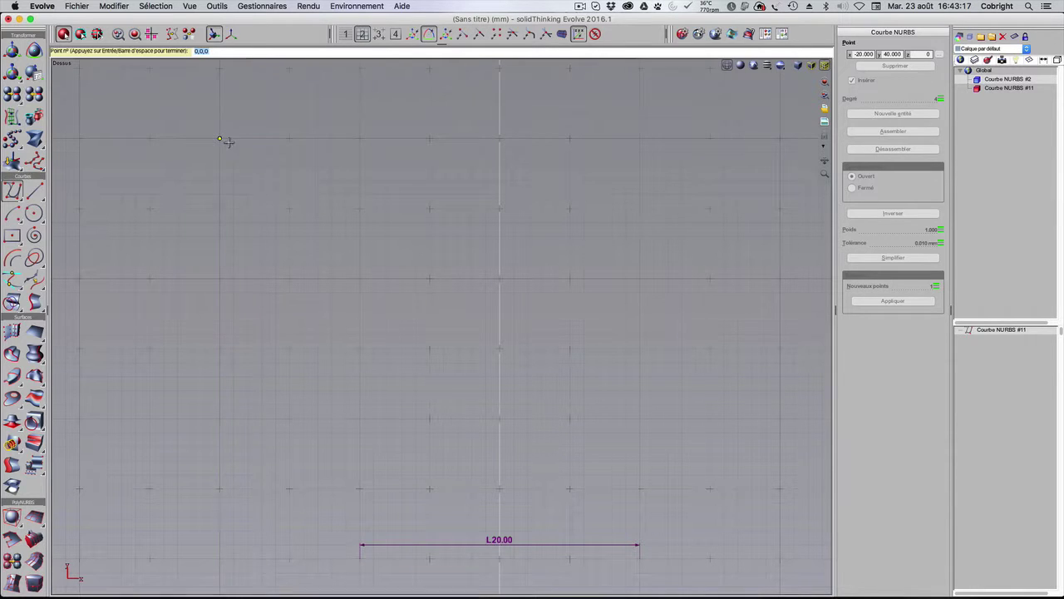
left_click(360, 180)
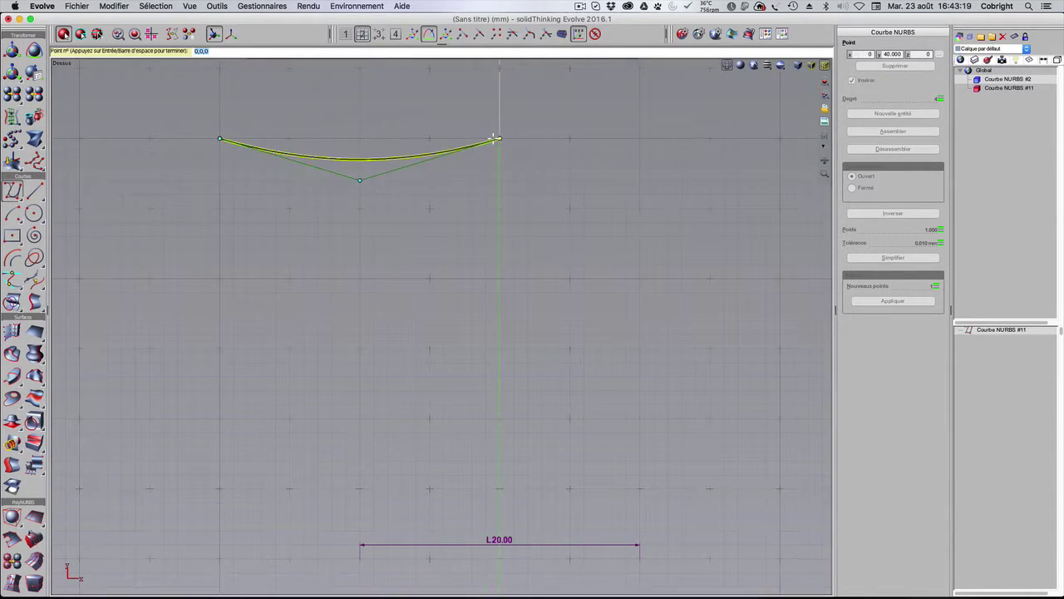
left_click(486, 139)
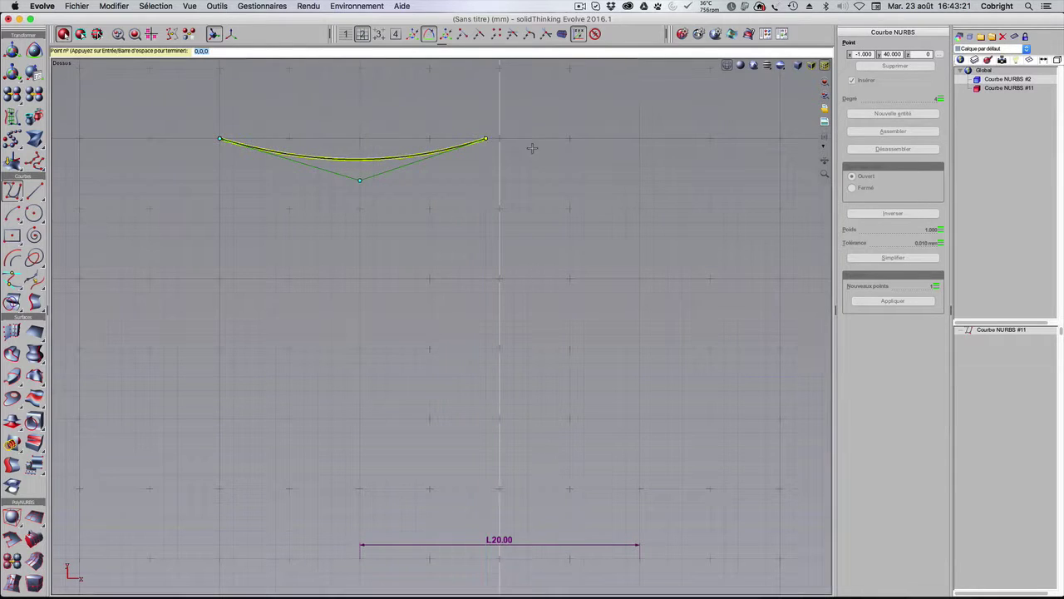
left_click(645, 192)
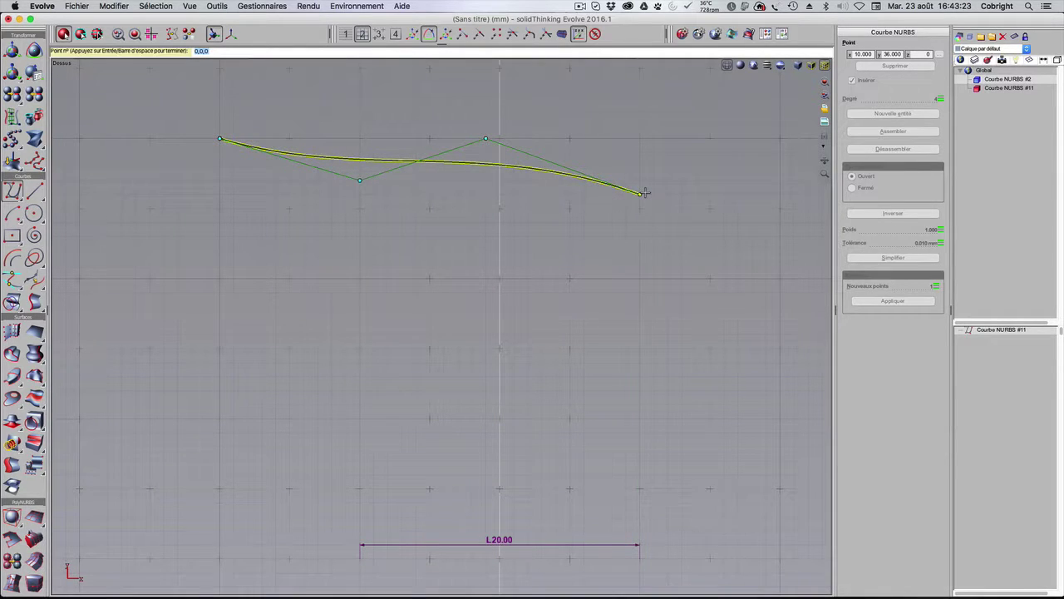
key("Return")
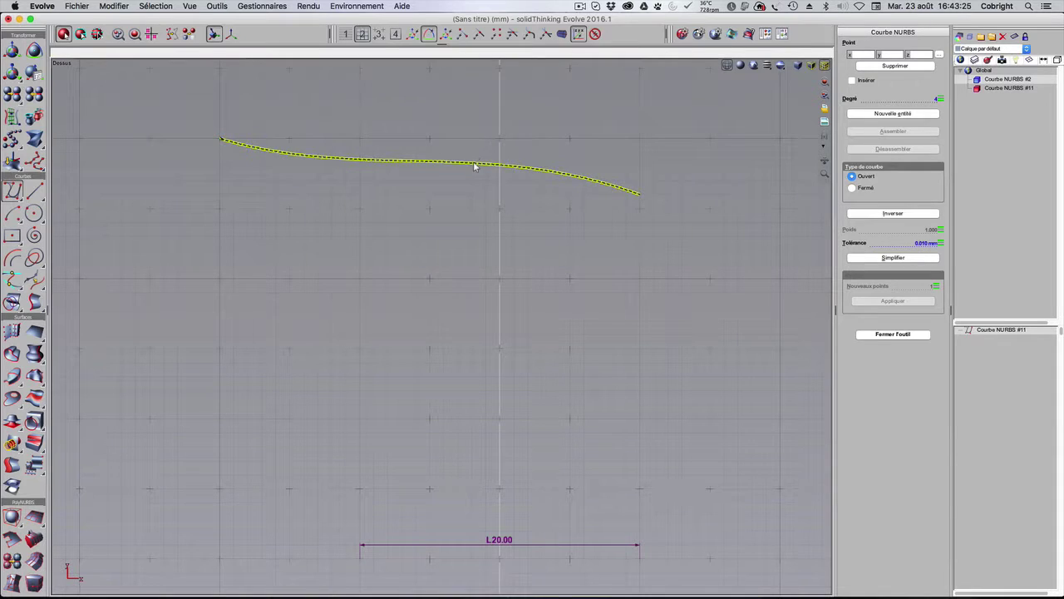
- Move the new curve's third control point to (-1, 44) and its second to about (-11, 32), and close the curve tool
left_click_drag(487, 141, 485, 83)
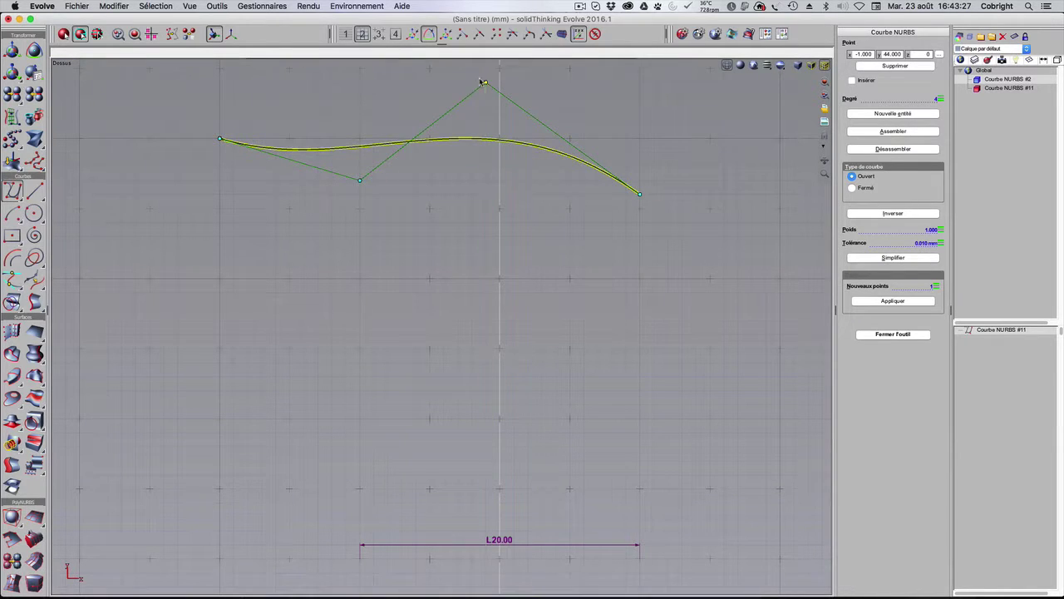
left_click_drag(360, 183, 349, 244)
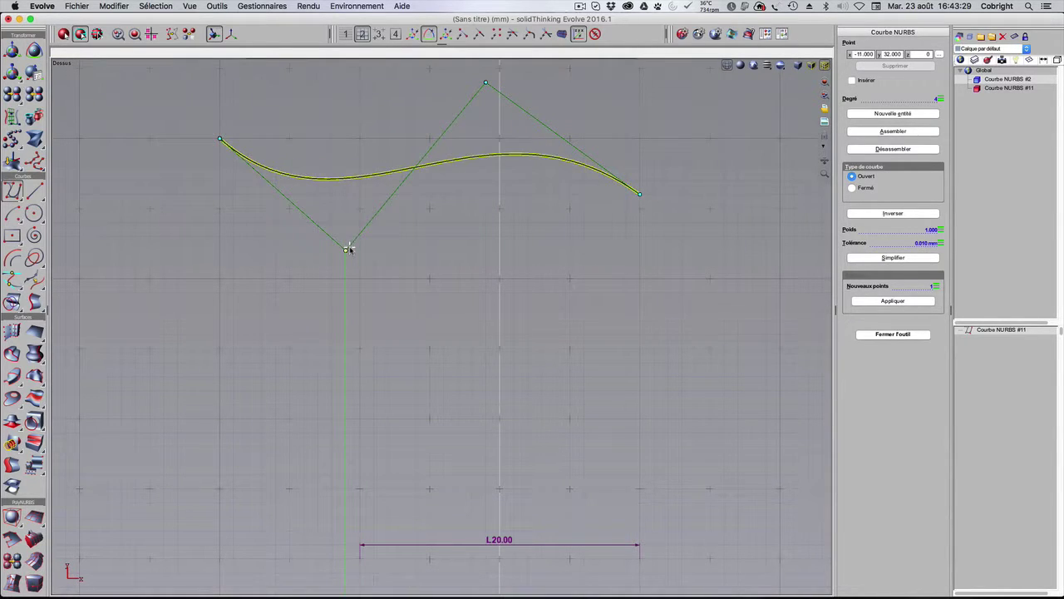
key("Escape")
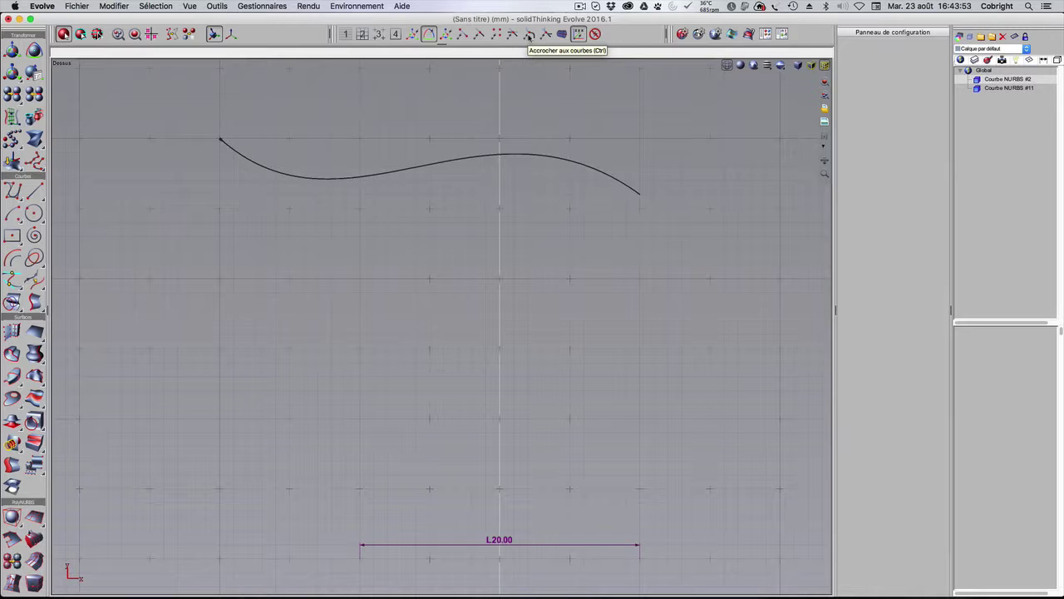
- Draw three straight lines closing the area below the curve, from its start (-20, 40) via (-20, 30) and (10, 30) to its other end
left_click(36, 192)
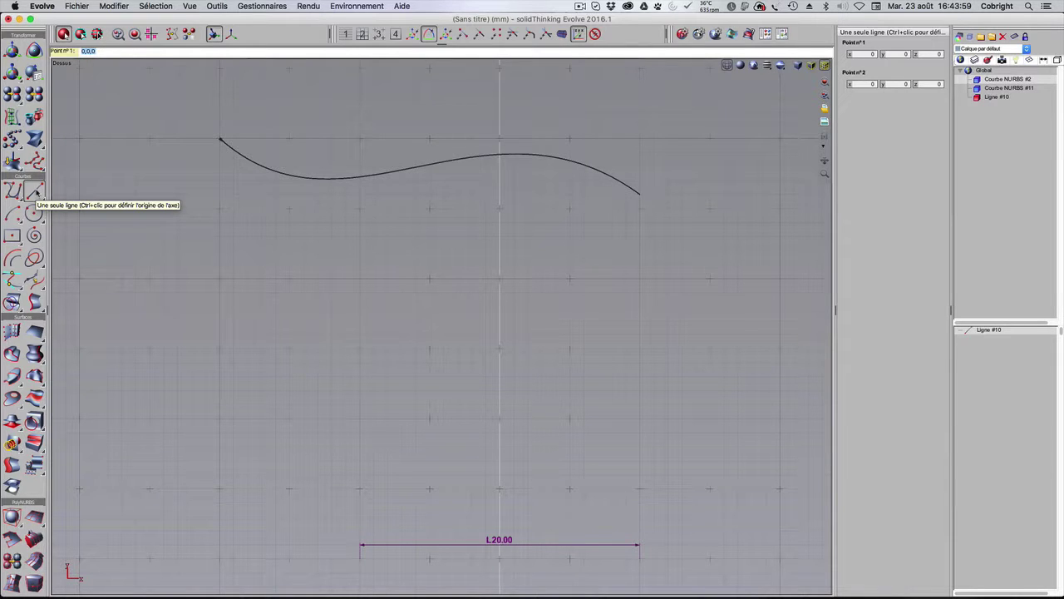
left_click(220, 140)
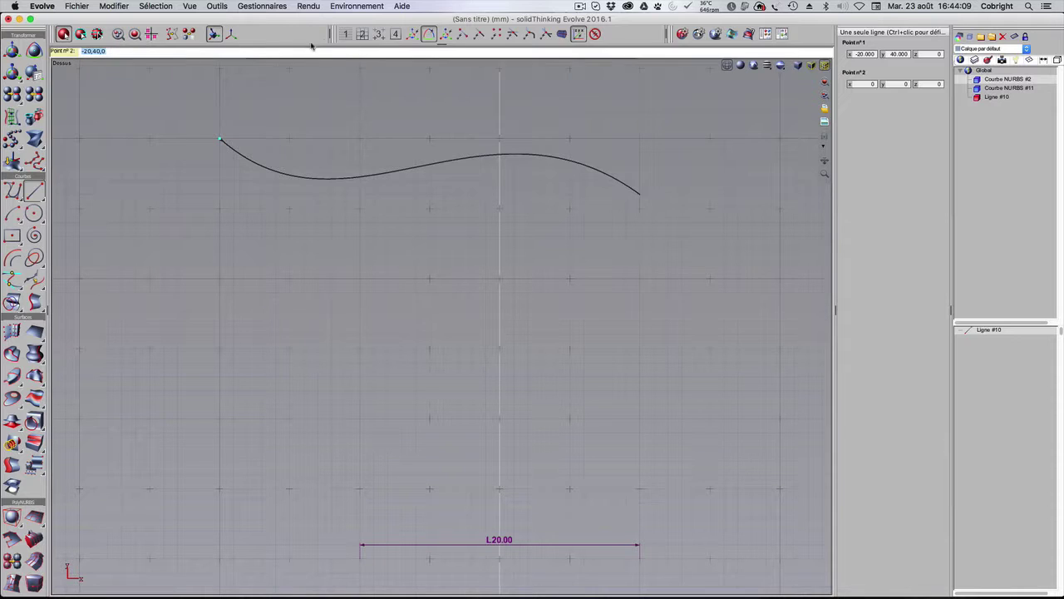
left_click(217, 277)
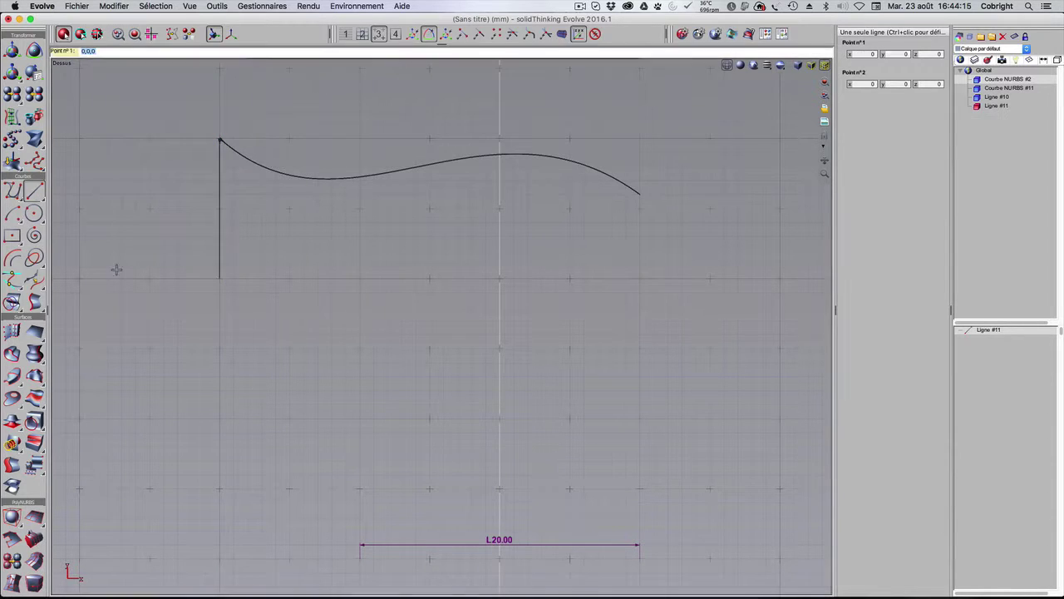
left_click(219, 280)
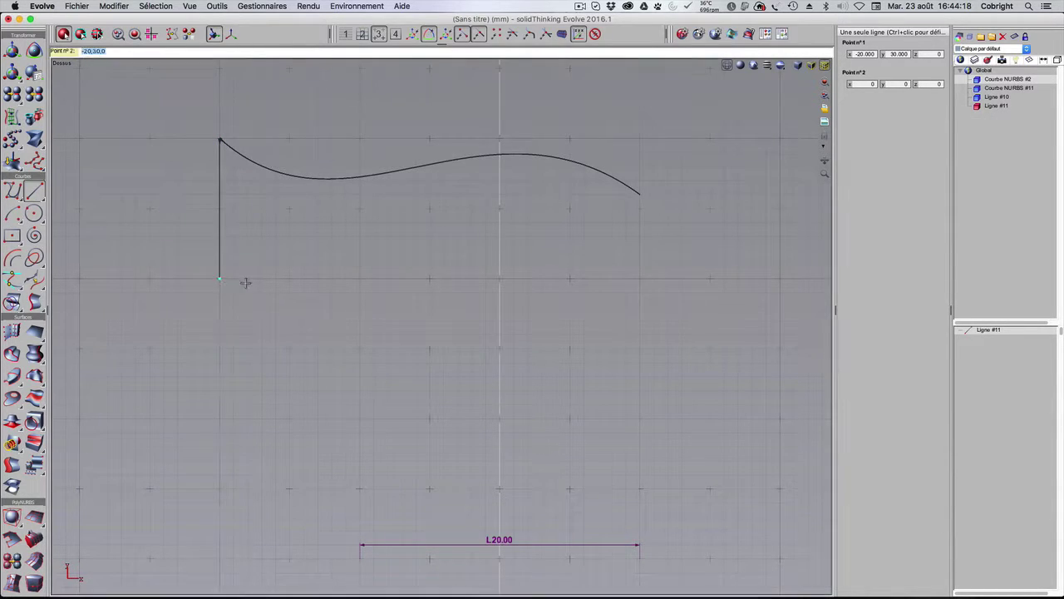
left_click(636, 279)
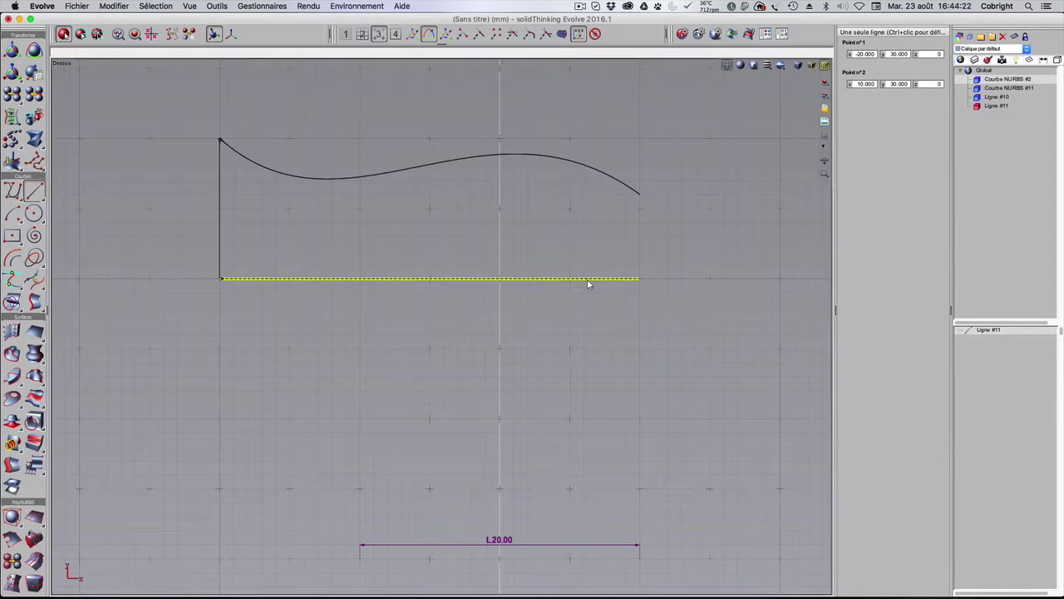
left_click(35, 192)
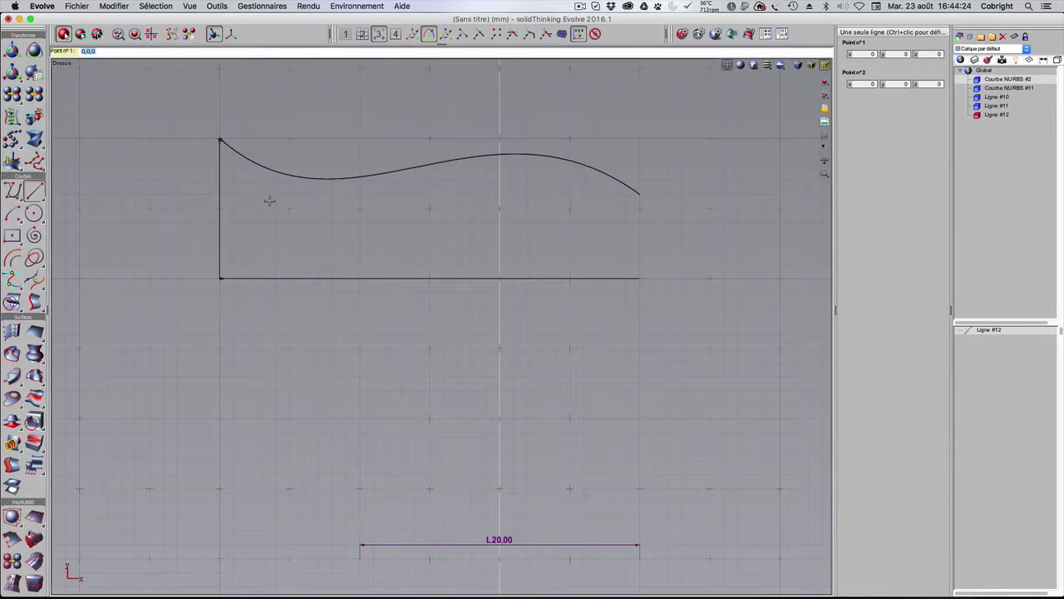
left_click(638, 197)
left_click(639, 277)
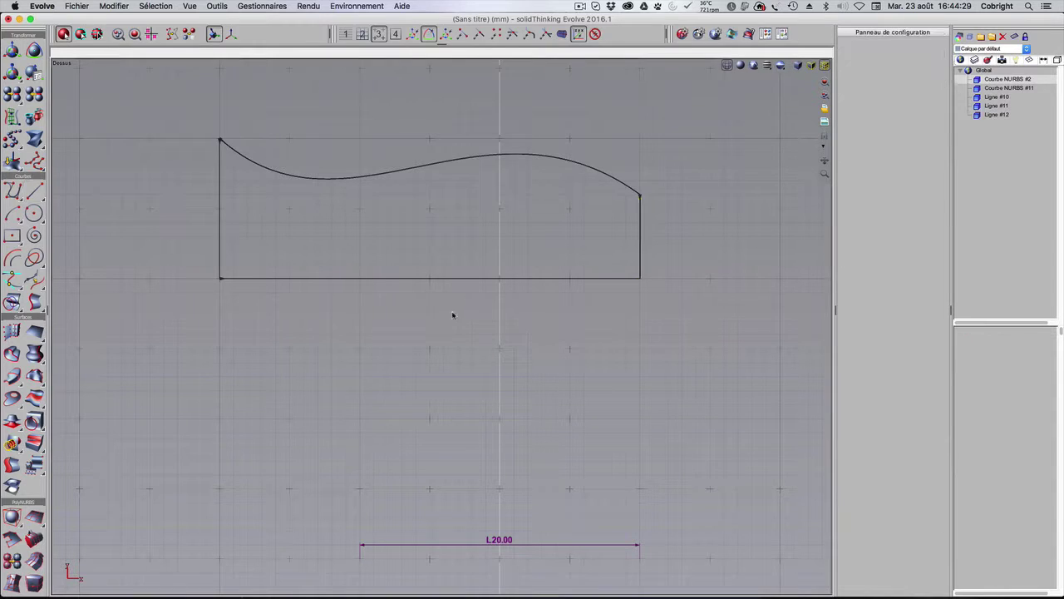
- Delete the horizontal base line and draw a short line from the curve at about (5, 38.4) down to about (5, 34.7)
left_click(443, 280)
key("Delete")
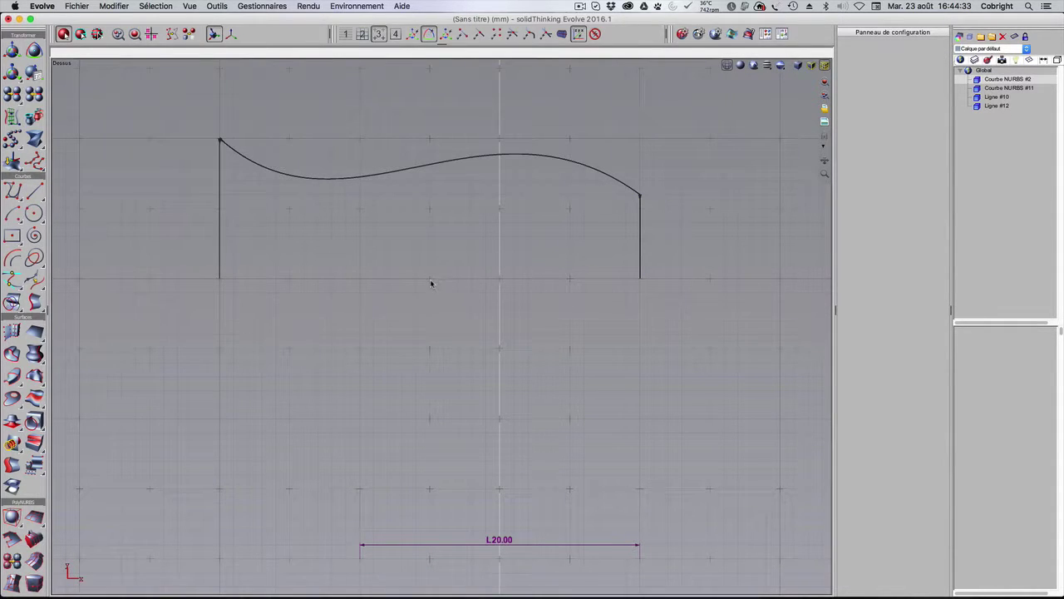
left_click(34, 192)
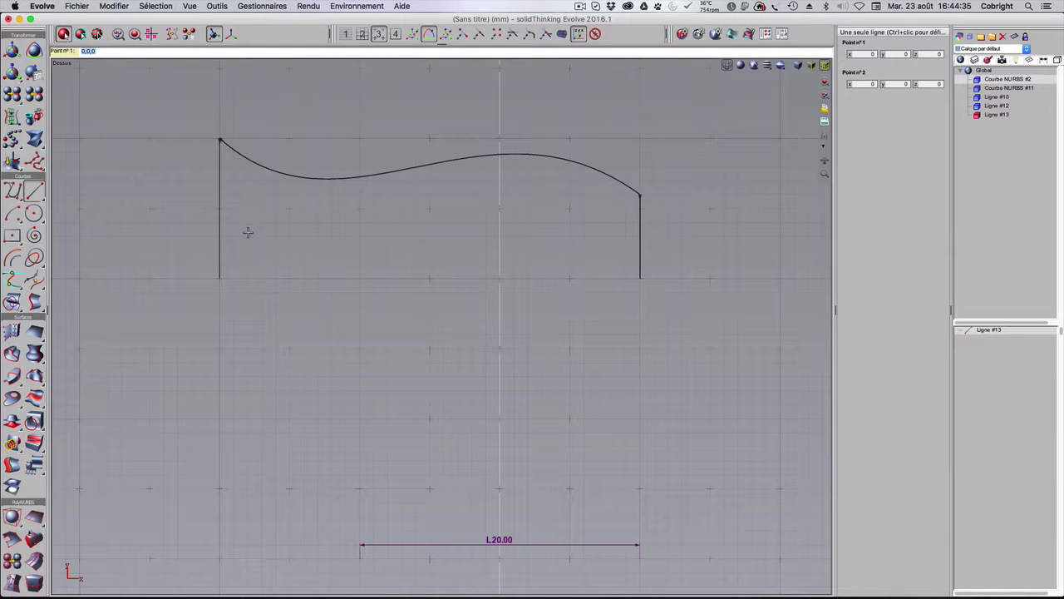
right_click_drag(380, 157, 350, 180)
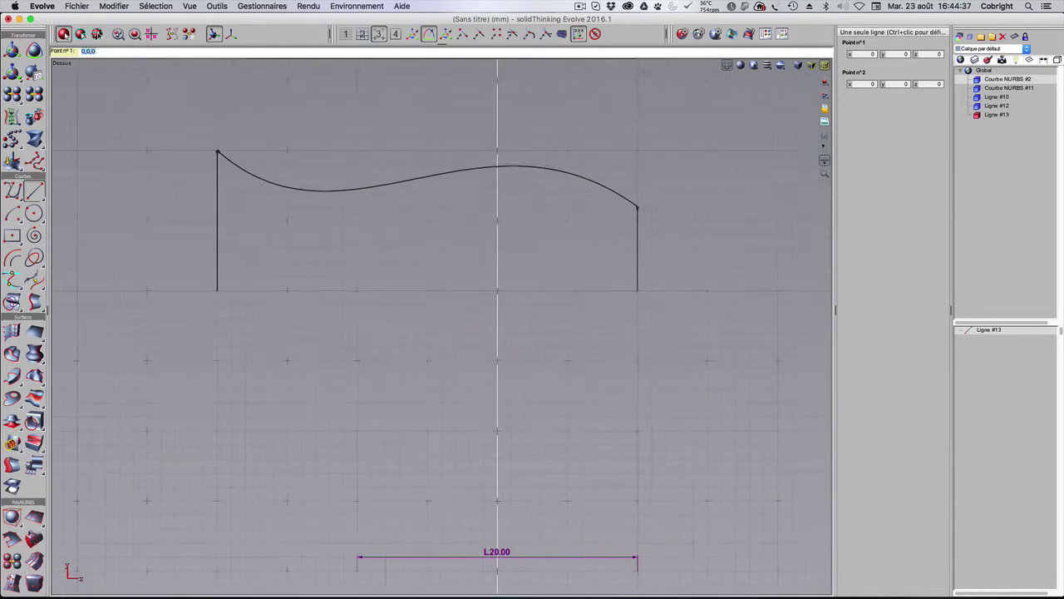
key("t")
left_click(567, 172)
key("t")
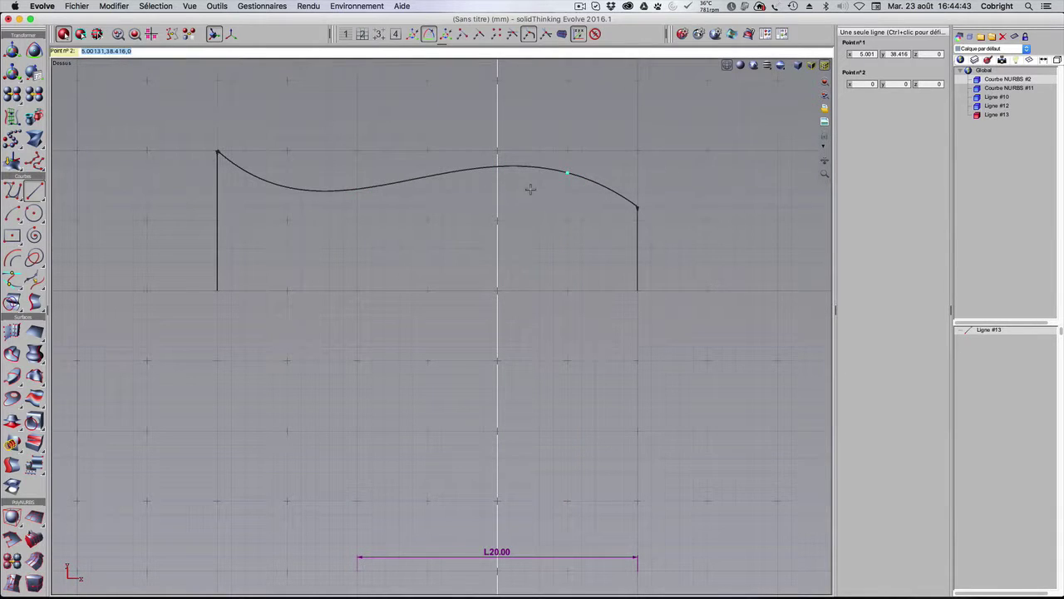
left_click(567, 224)
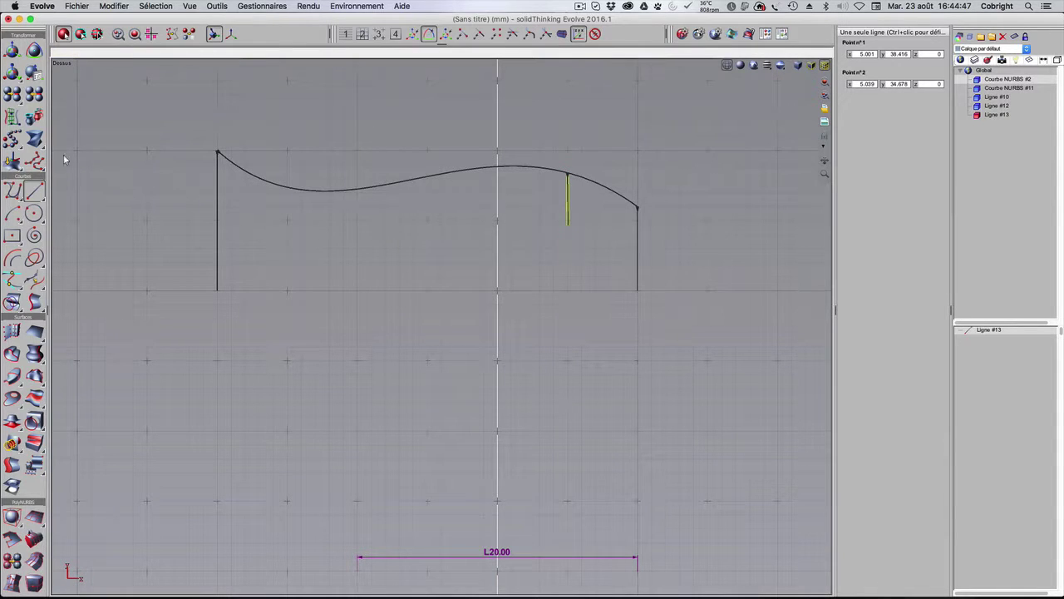
- Draw a slanted line below the curve from about (-16.3, 36.7) to about (-19.7, 33.2), without snapping to the curve
left_click(42, 190)
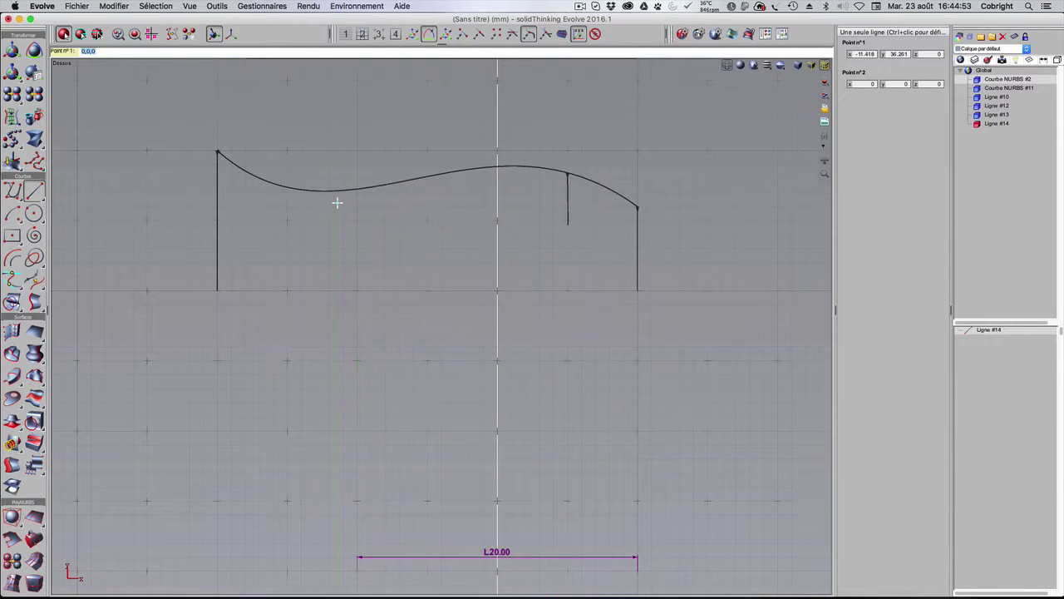
left_click(269, 197)
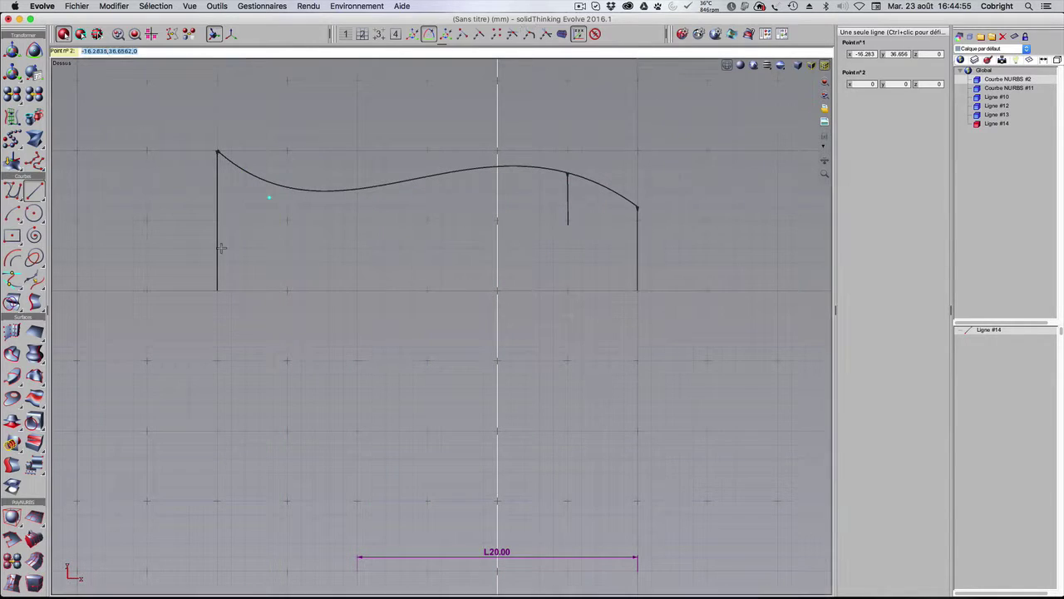
left_click(222, 249)
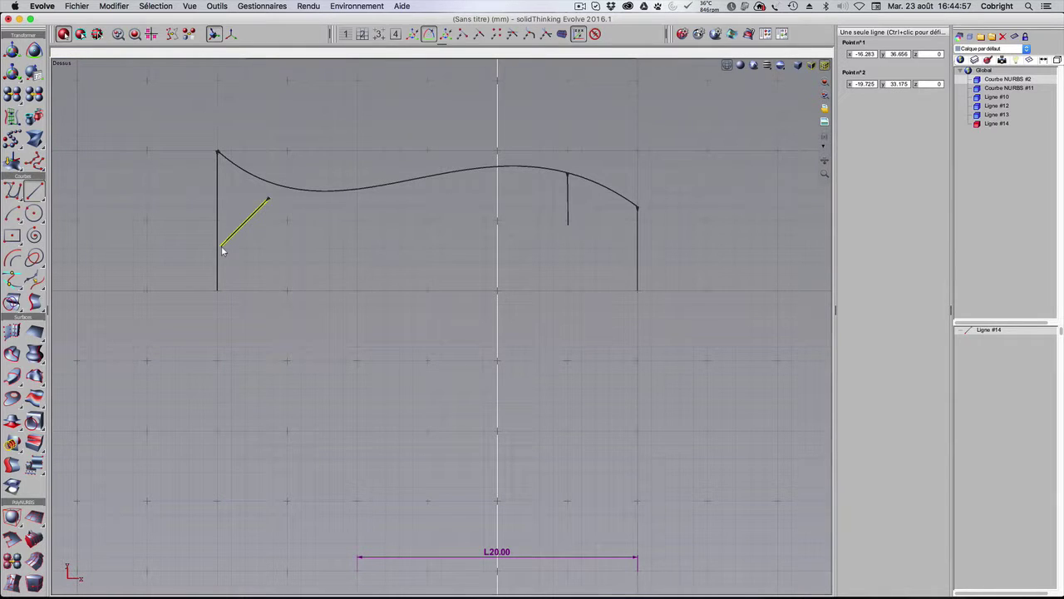
- Delete the slanted line, the short line under the curve and the vertical line at the curve's start
left_click(277, 247)
left_click(252, 221)
key("Delete")
left_click(568, 210)
key("Delete")
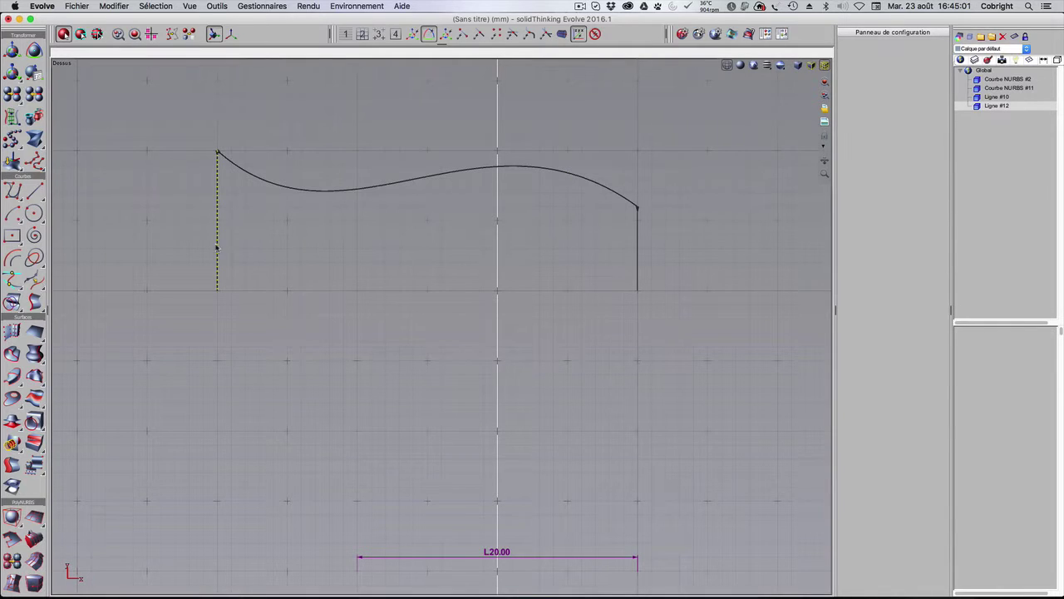
left_click(218, 248)
key("Delete")
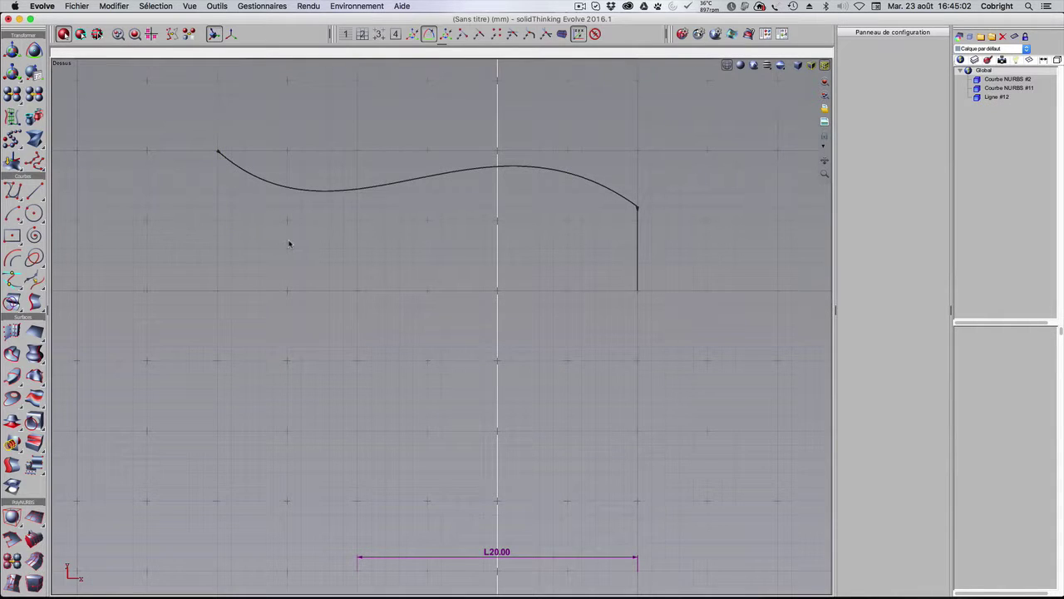
- Draw a near-vertical line from the curve's start point (-20, 40) down to about (-20.04, 29.93), with grid snapping off
left_click(33, 192)
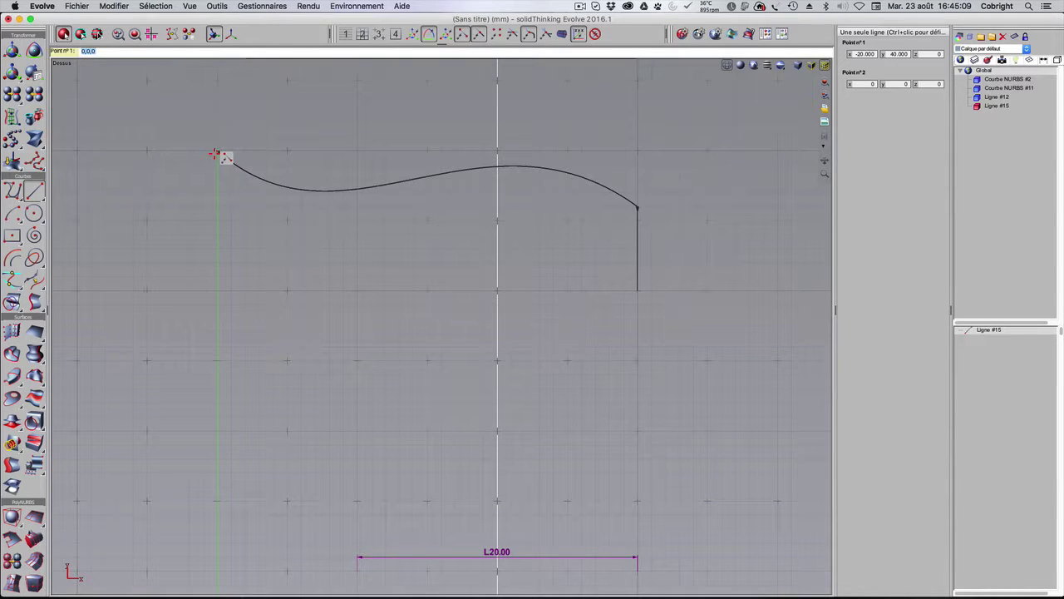
left_click(217, 153)
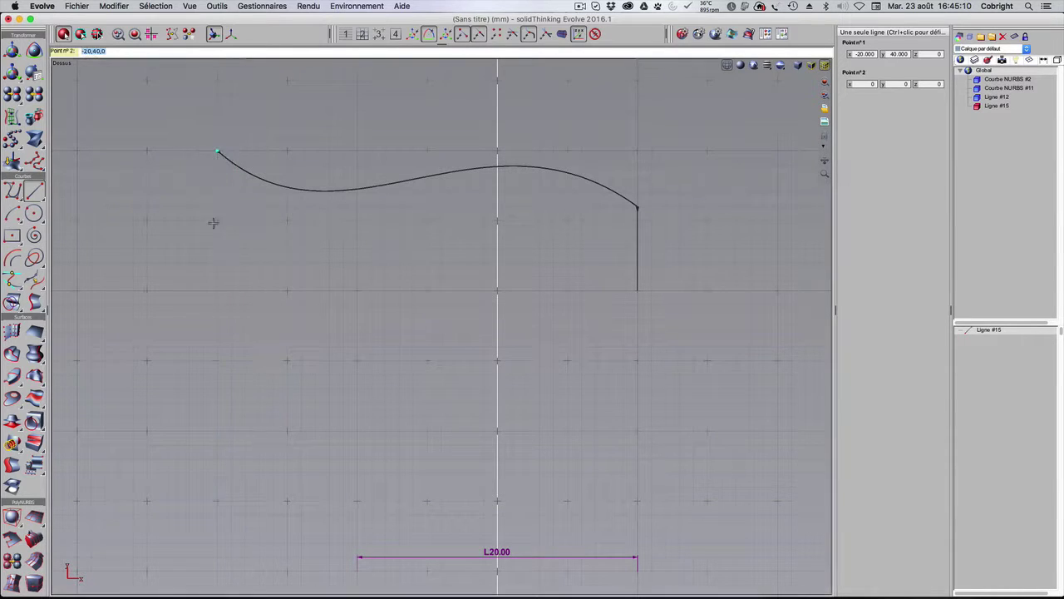
left_click(217, 289)
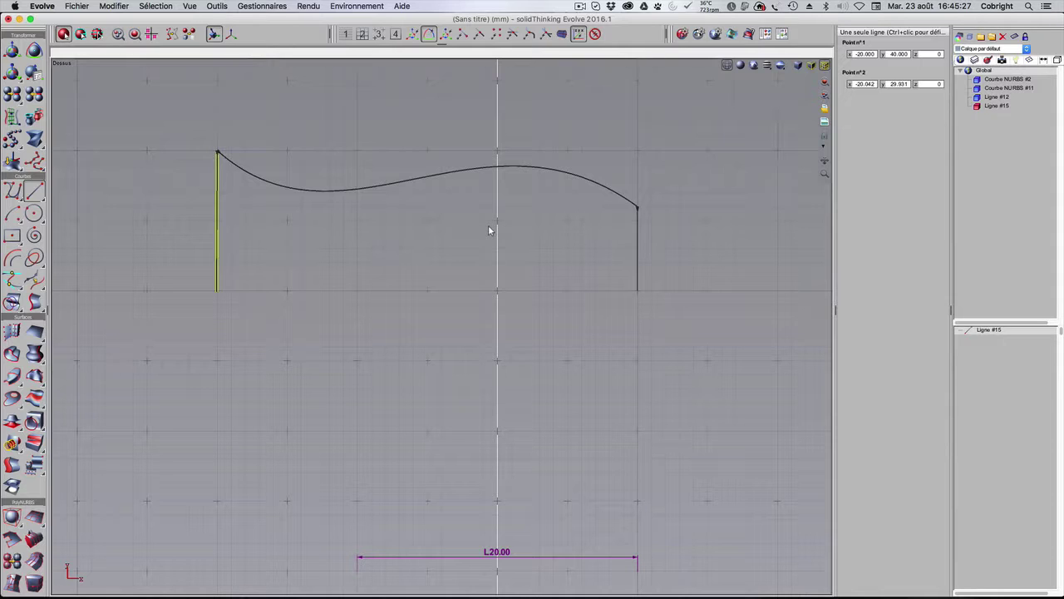
- Select all curves, lines and the dimension in the top view and delete them
scroll(423, 350, "down", 8)
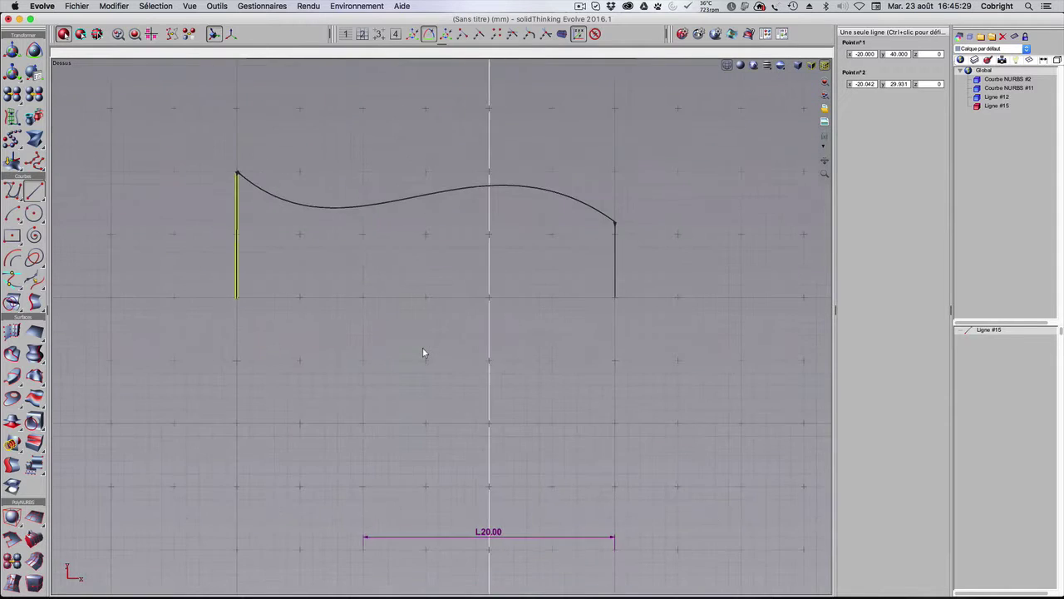
left_click_drag(281, 245, 550, 538)
key("Delete")
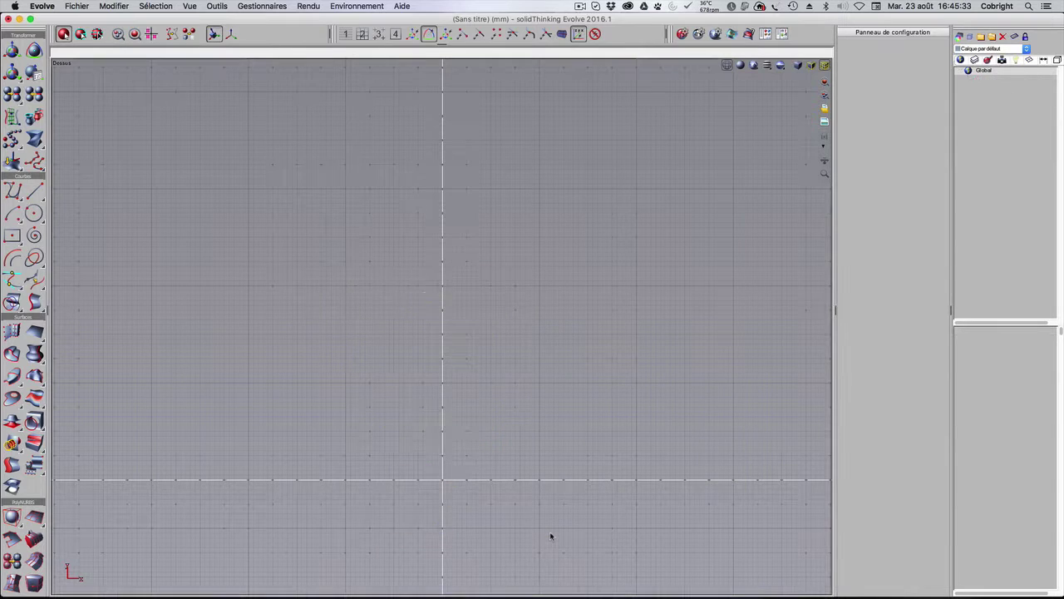
- Set the snapping to grid 3 and place an aligned linear dimension from (-30, 40) to (-15, 40)
scroll(357, 391, "up", 4)
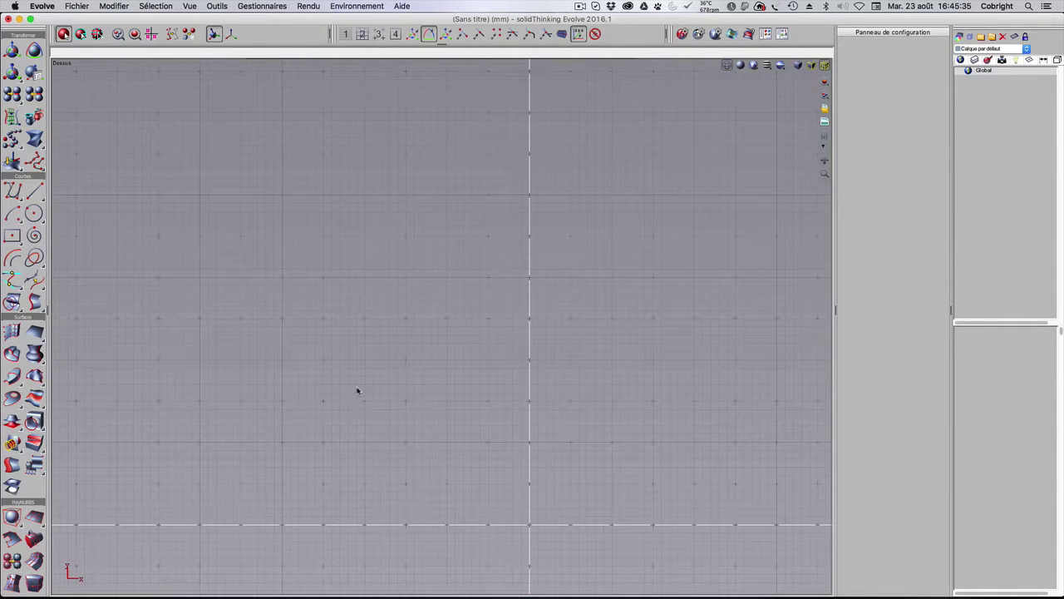
scroll(353, 331, "up", 4)
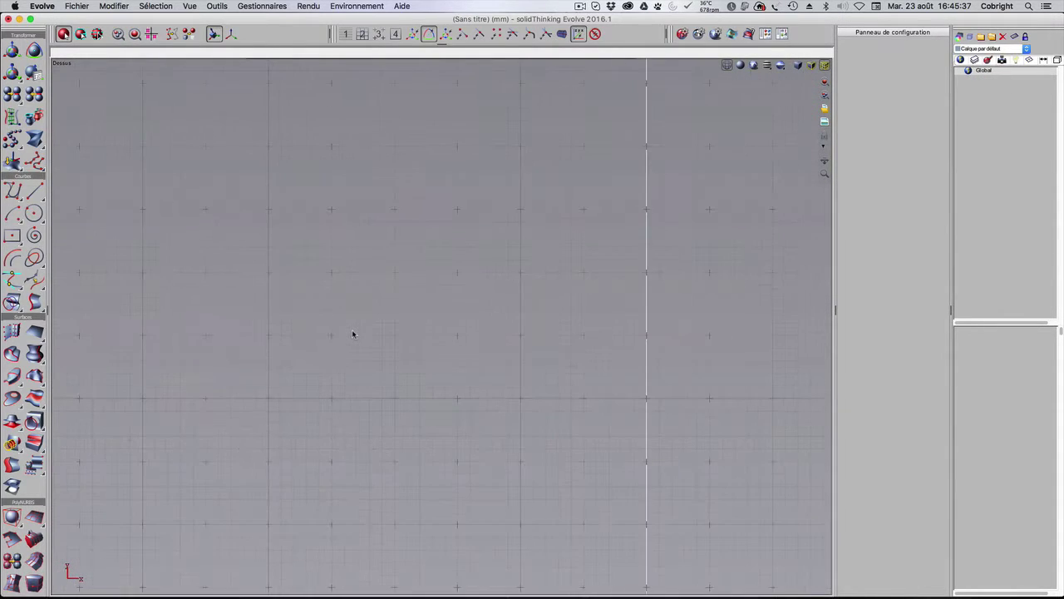
scroll(22, 497, "down", 10)
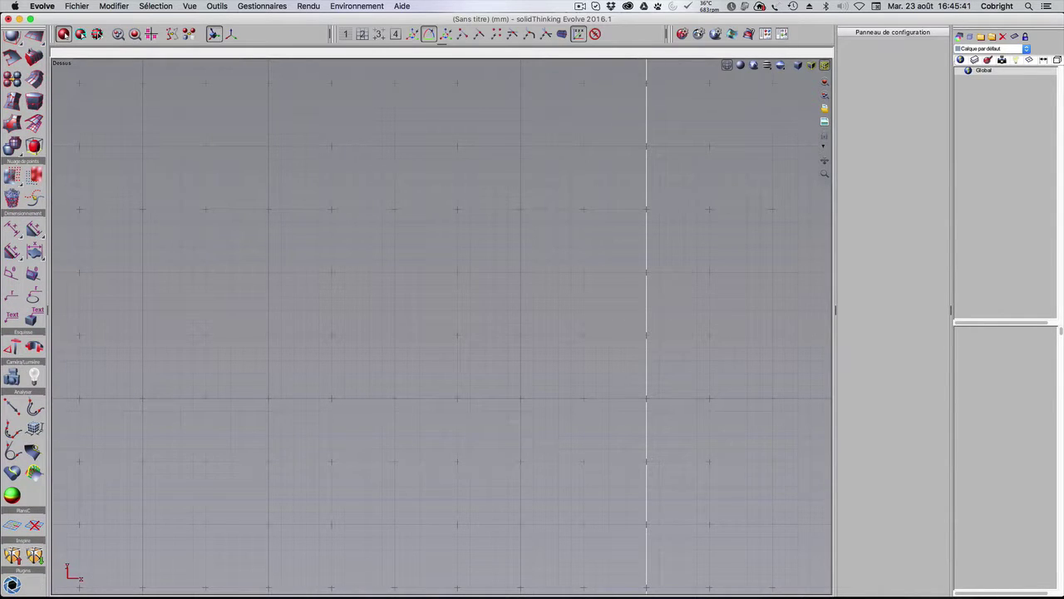
left_click(380, 35)
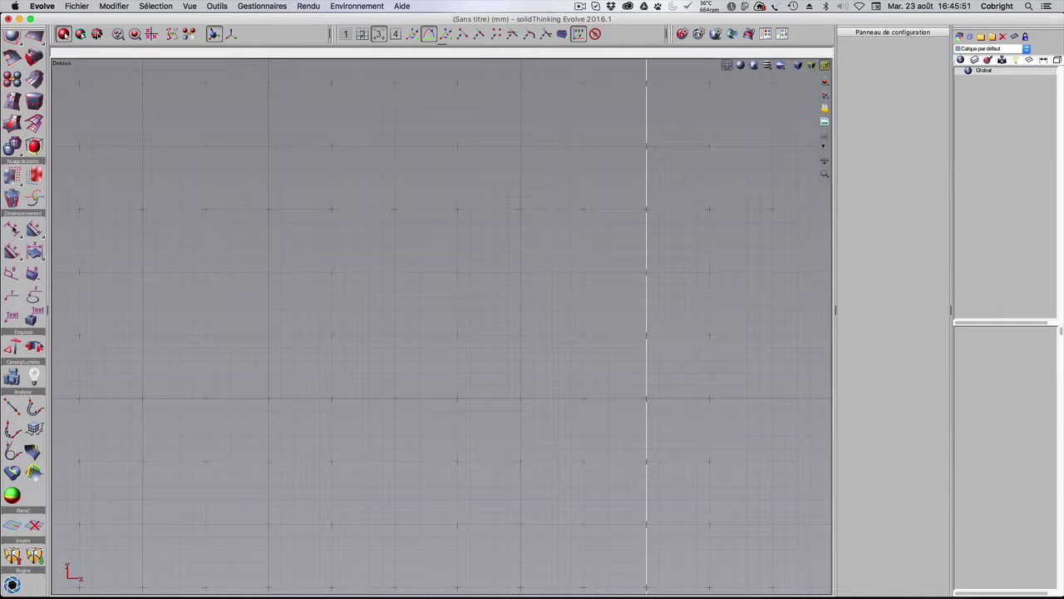
left_click(12, 228)
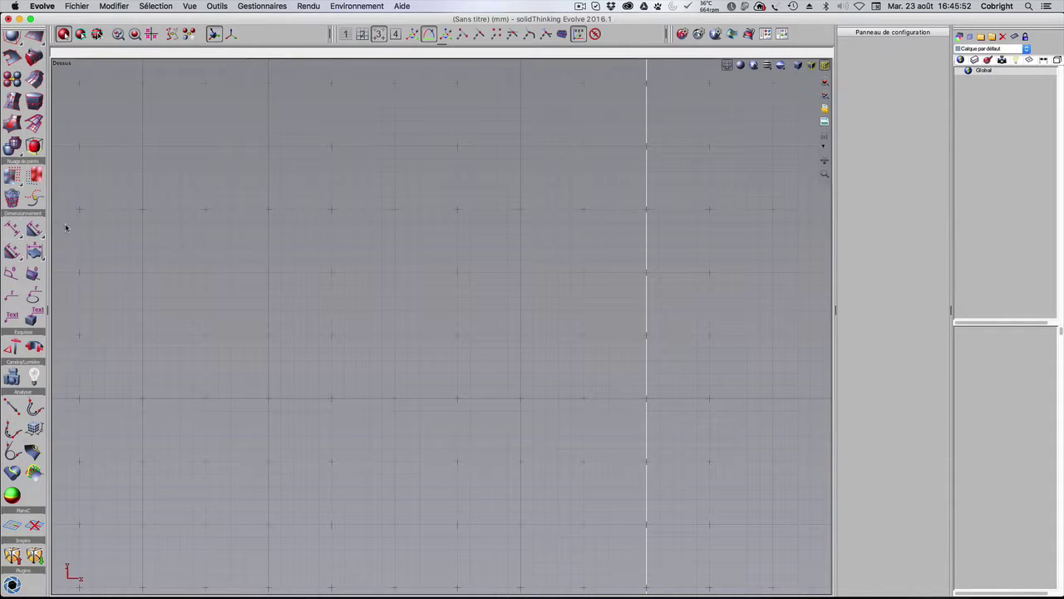
left_click(269, 146)
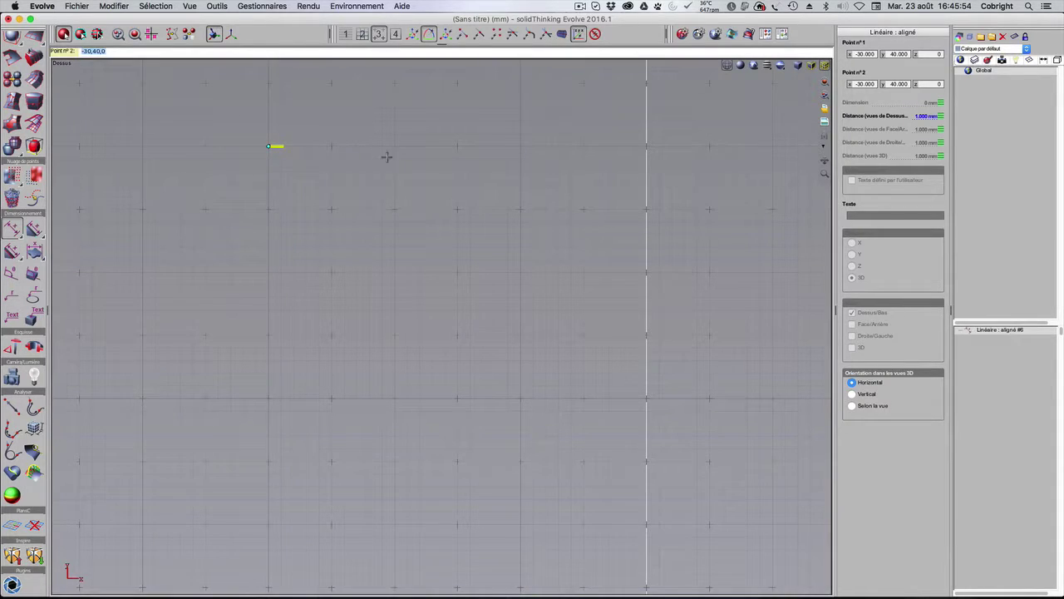
left_click(456, 147)
key("Return")
key("space")
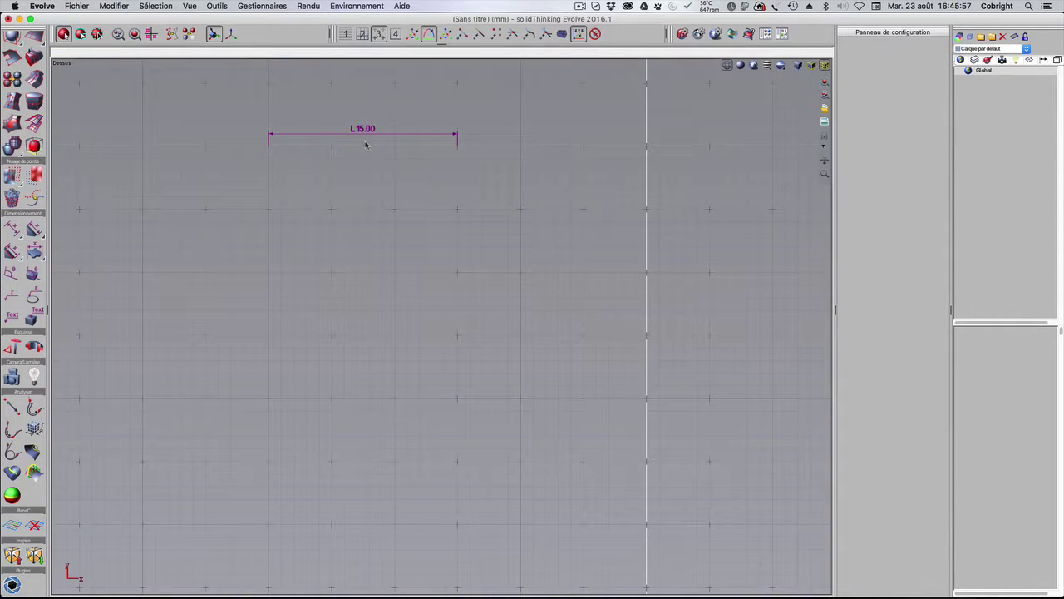
- Delete the newly placed aligned dimension
left_click(342, 136)
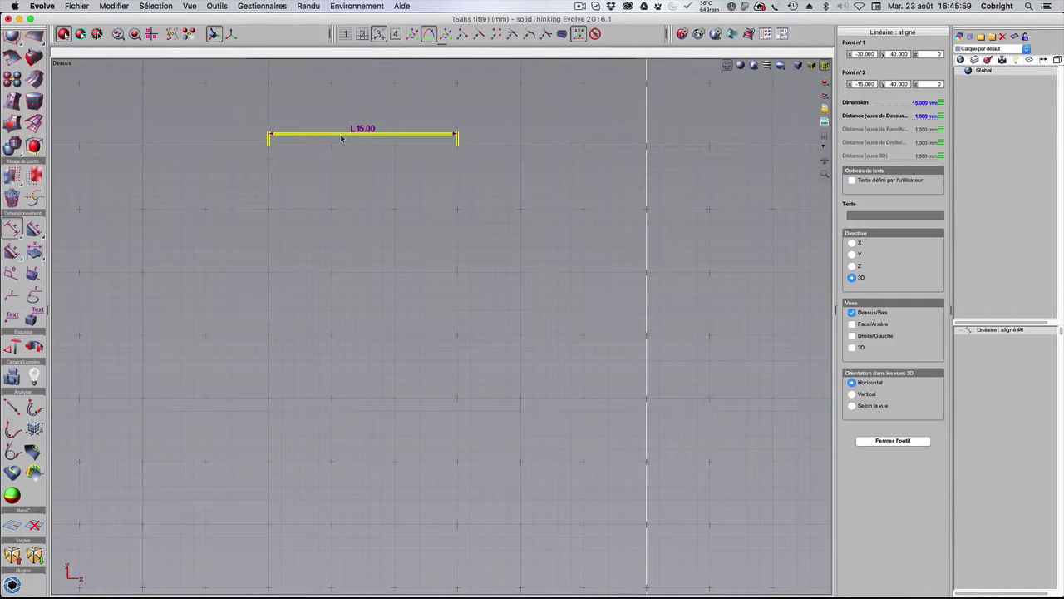
key("Delete")
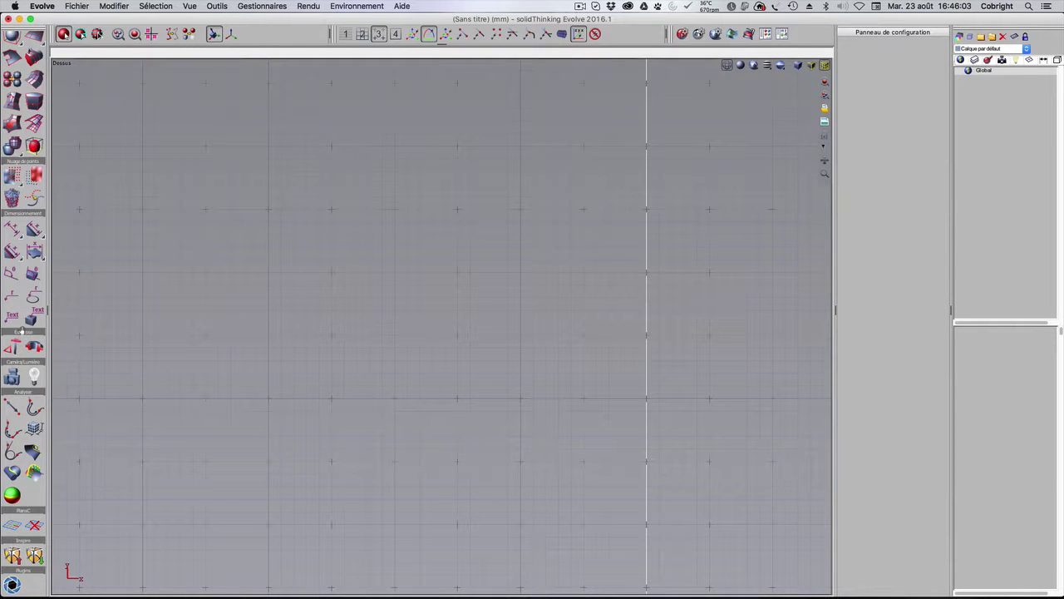
- With snapping set to grid 4, draw a centre-radius circle at 0,0,0 with a 10 mm radius in the top view
scroll(20, 332, "up", 10)
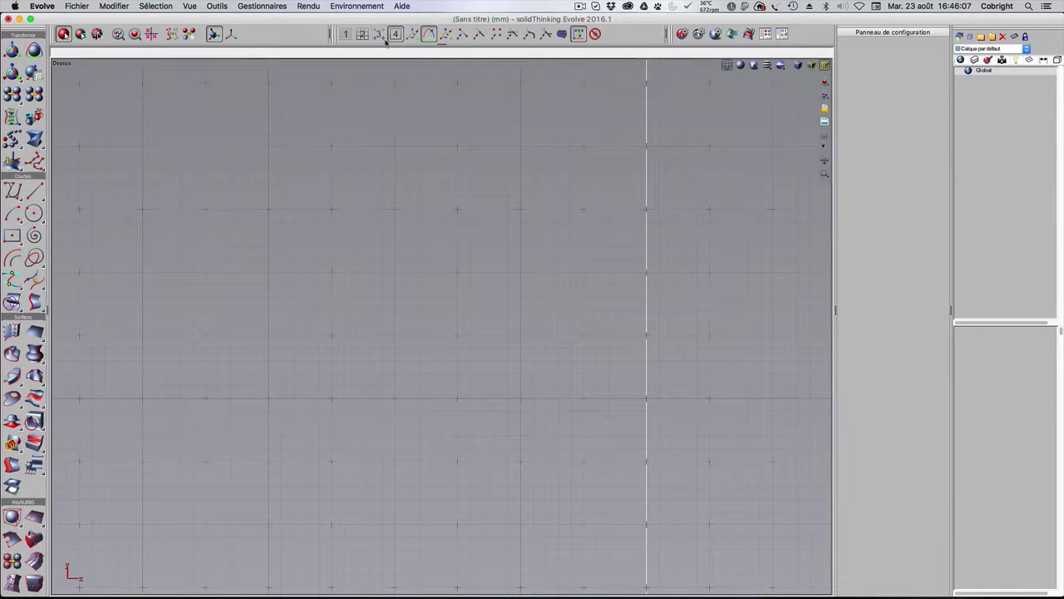
scroll(339, 221, "down", 5)
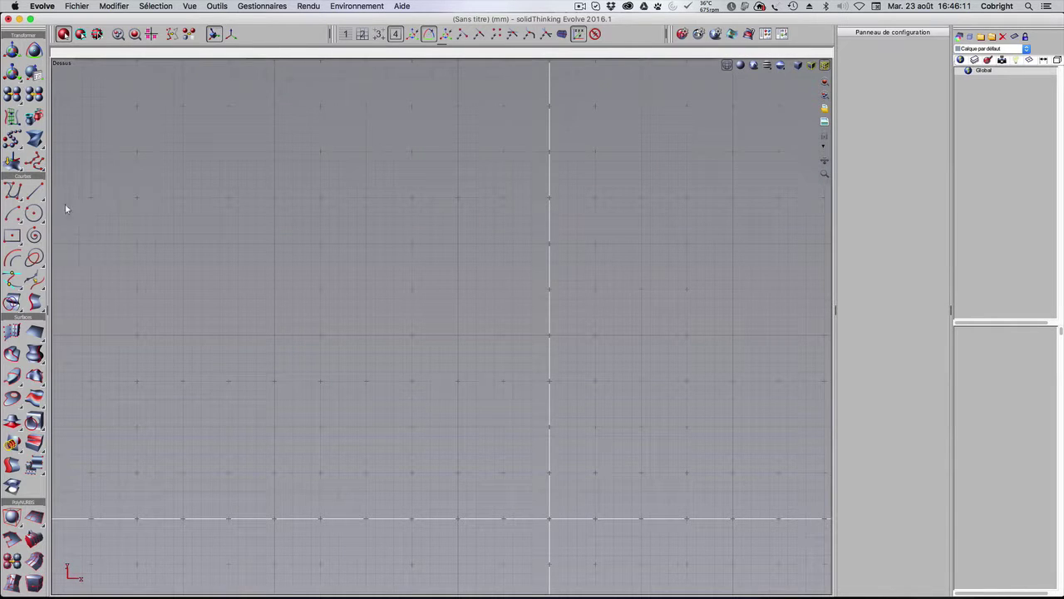
left_click(34, 214)
scroll(361, 366, "down", 5)
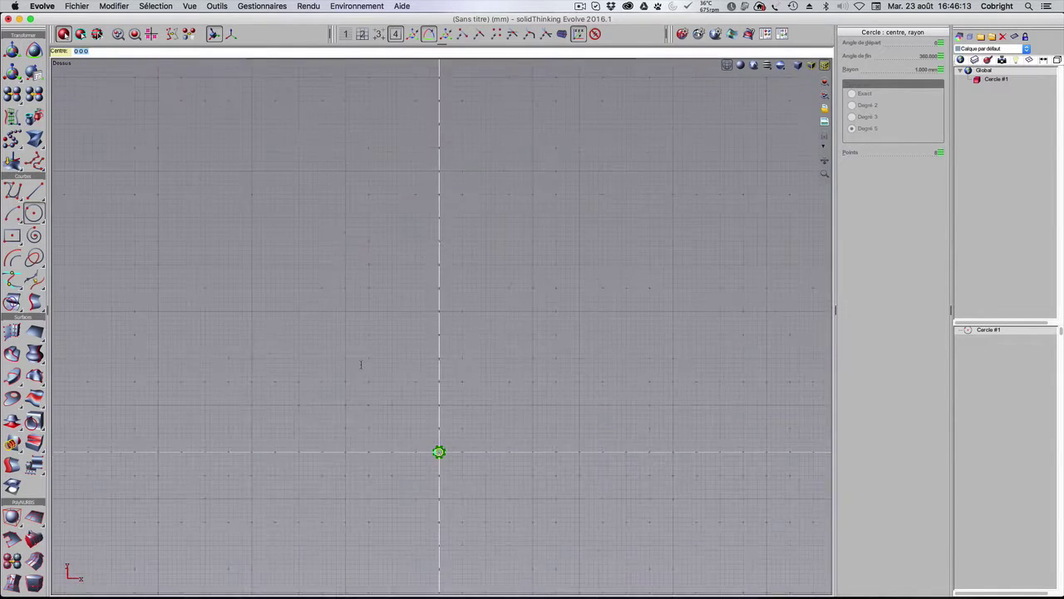
scroll(444, 497, "up", 5)
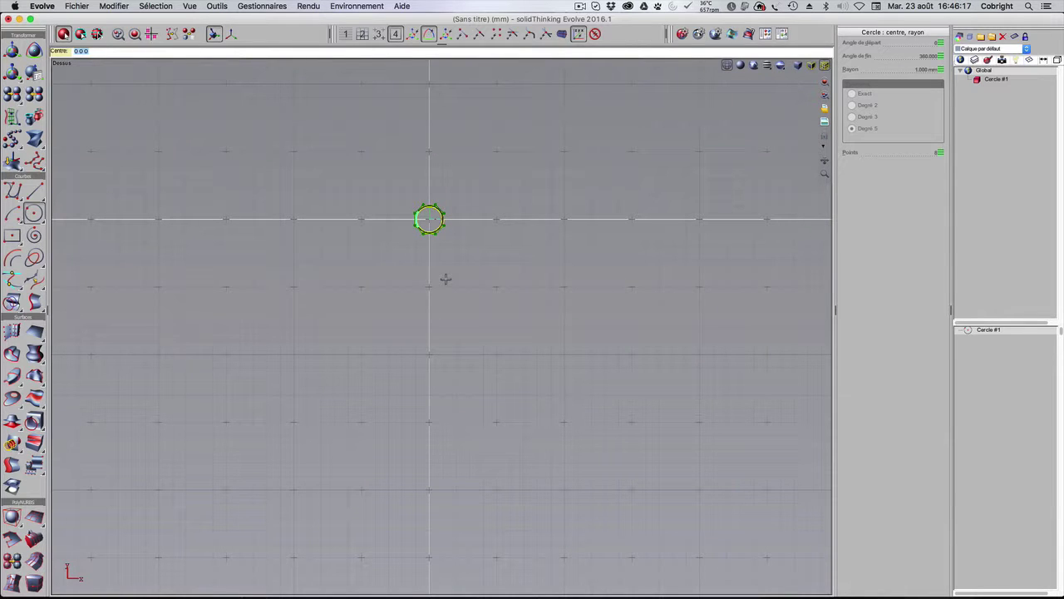
key("Return")
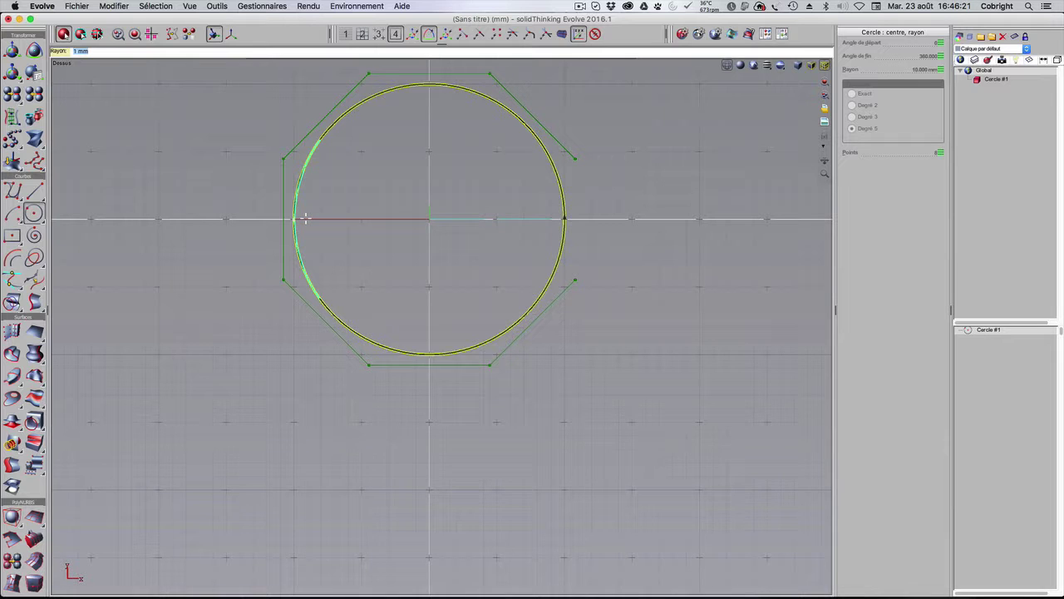
left_click(305, 218)
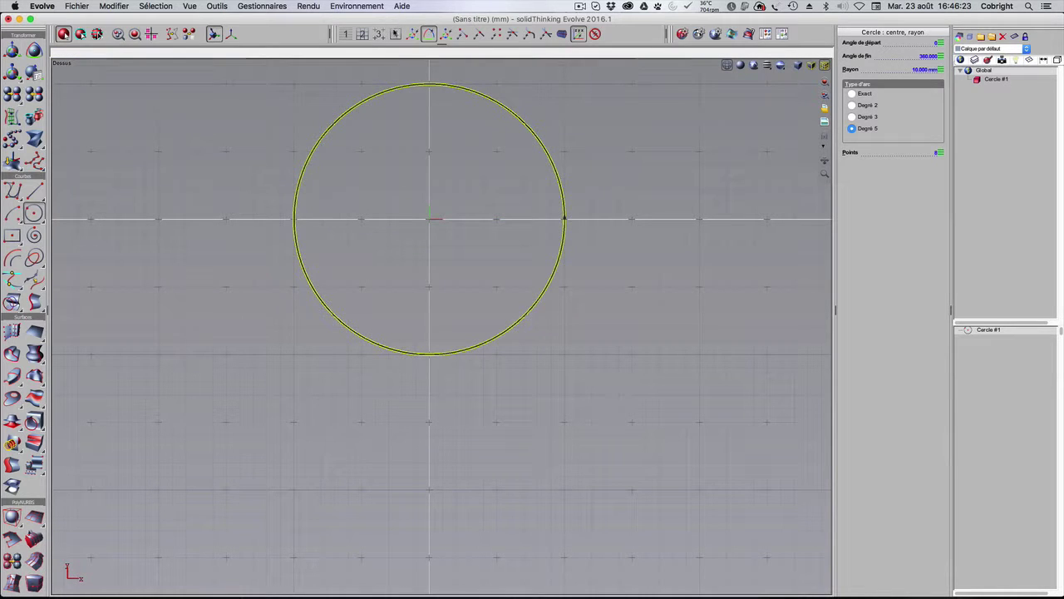
- Examine the circle in the four-view layout and in the maximized top and perspective views
scroll(576, 270, "down", 8)
scroll(669, 134, "up", 5)
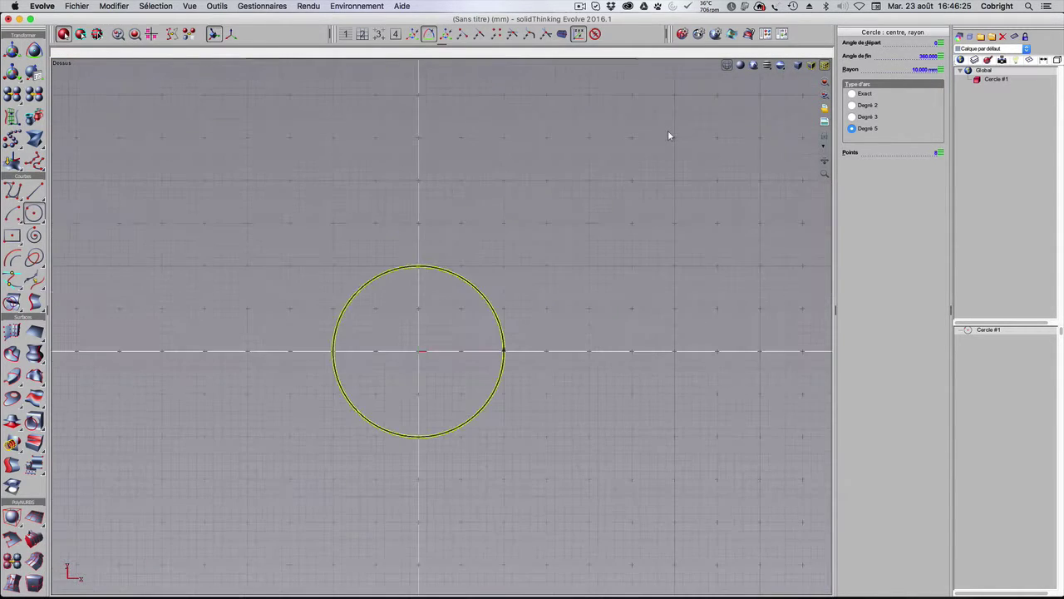
double_click(583, 64)
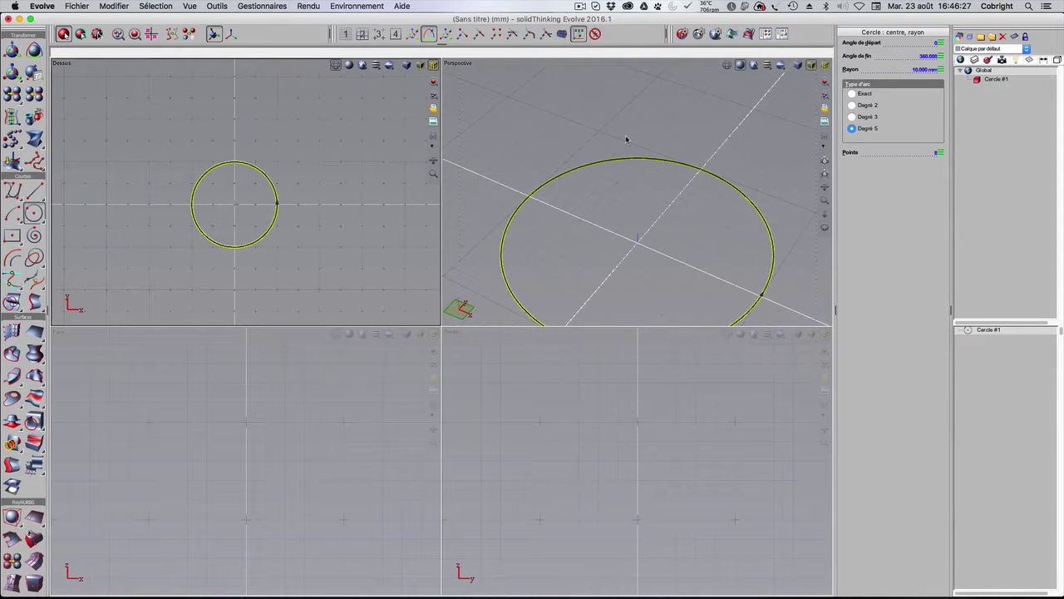
scroll(629, 169, "down", 4)
middle_click_drag(629, 171, 617, 120)
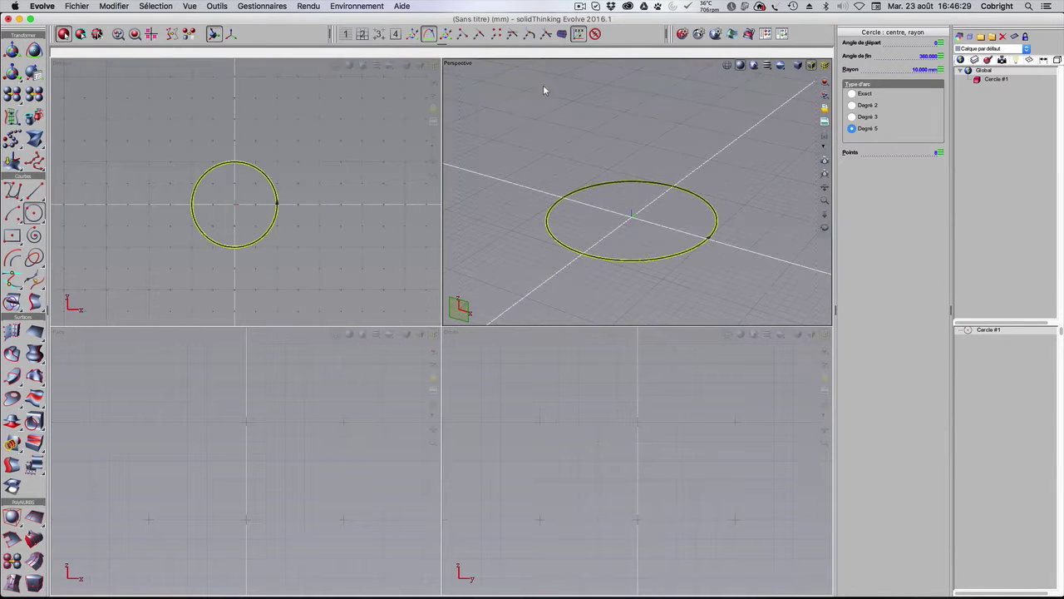
double_click(579, 64)
double_click(579, 64)
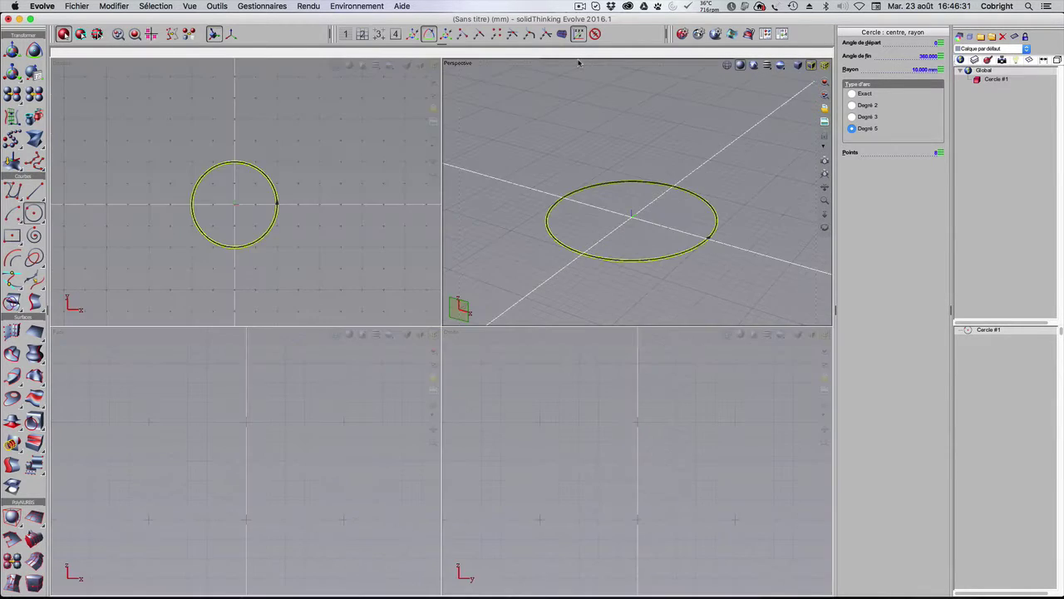
double_click(291, 68)
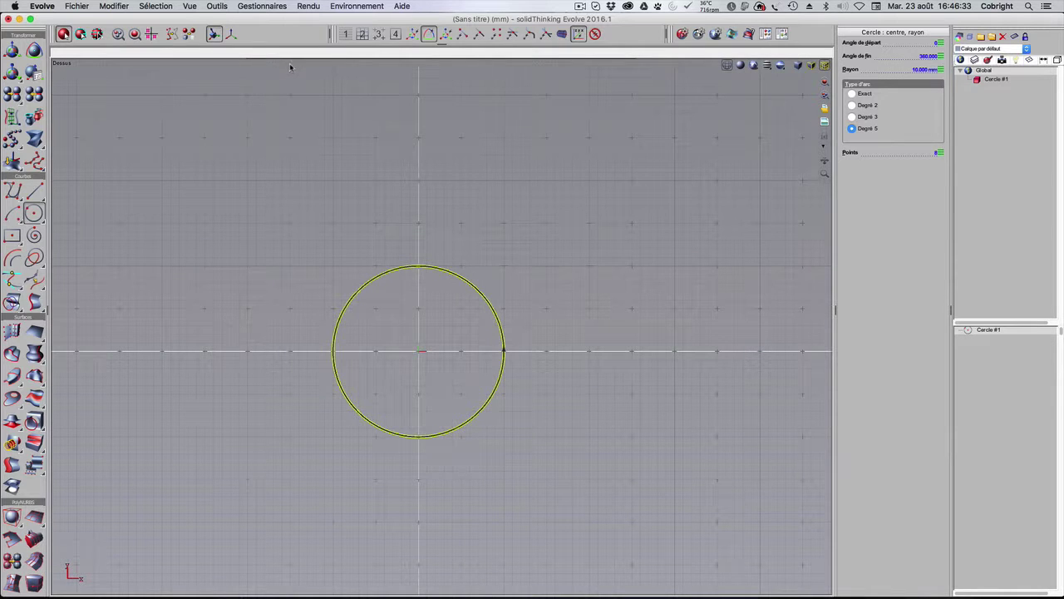
double_click(433, 64)
double_click(448, 65)
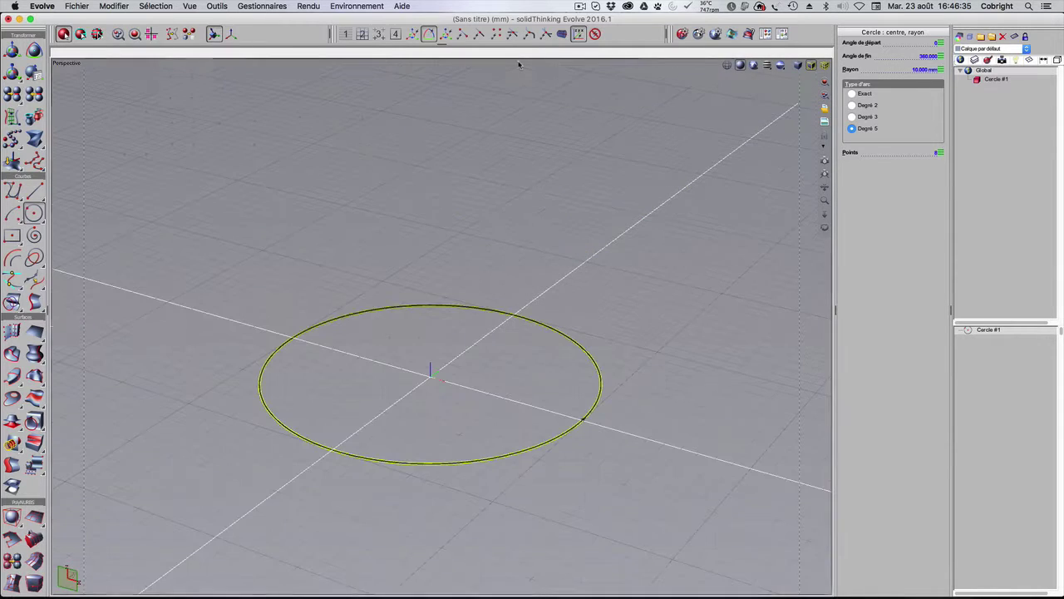
double_click(533, 66)
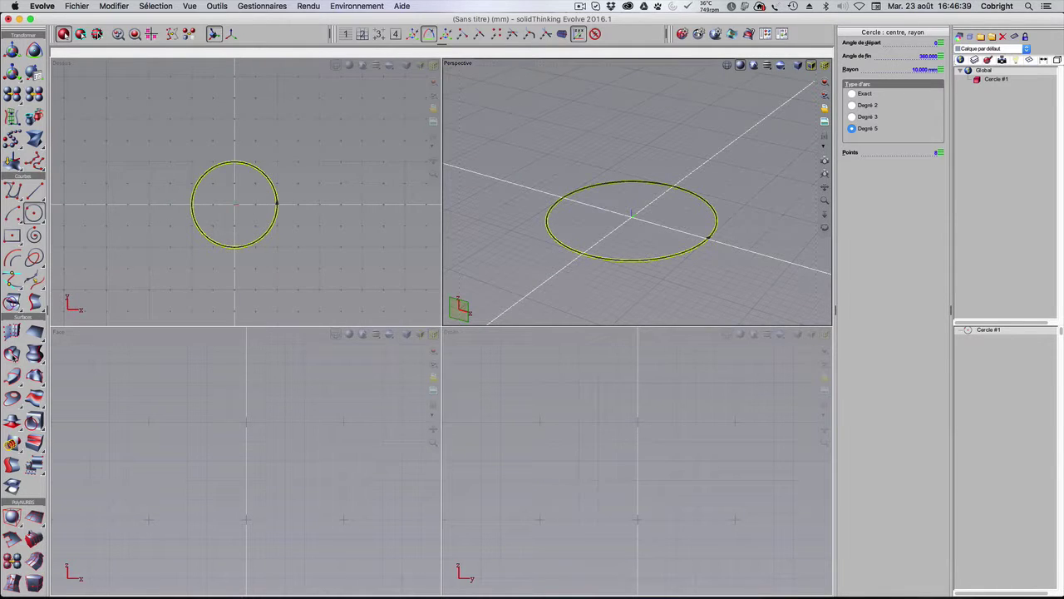
- Extrude the circle 20 mm
left_click(12, 354)
left_click(672, 260)
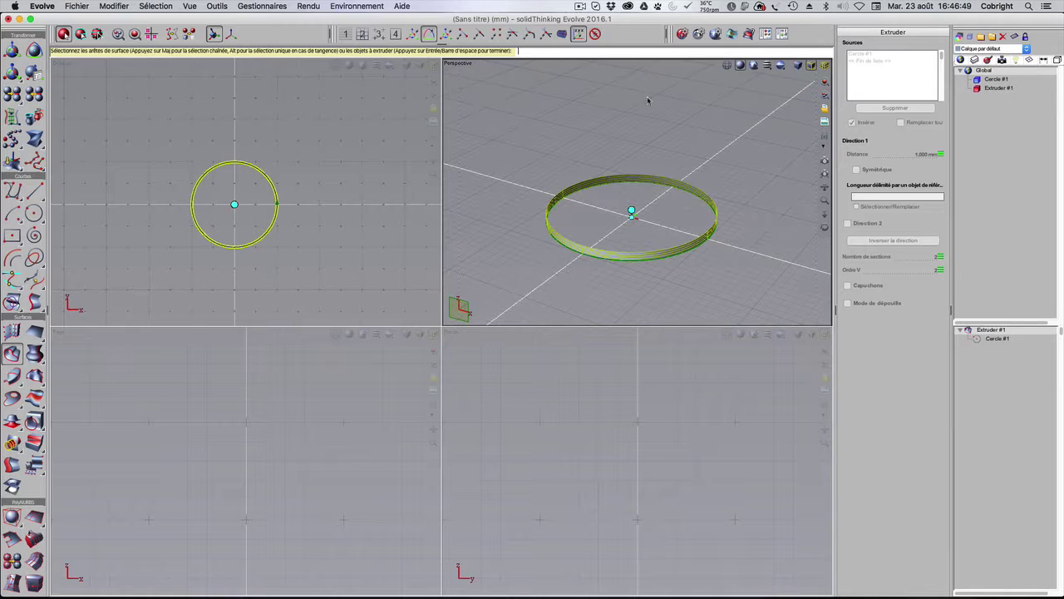
key("Return")
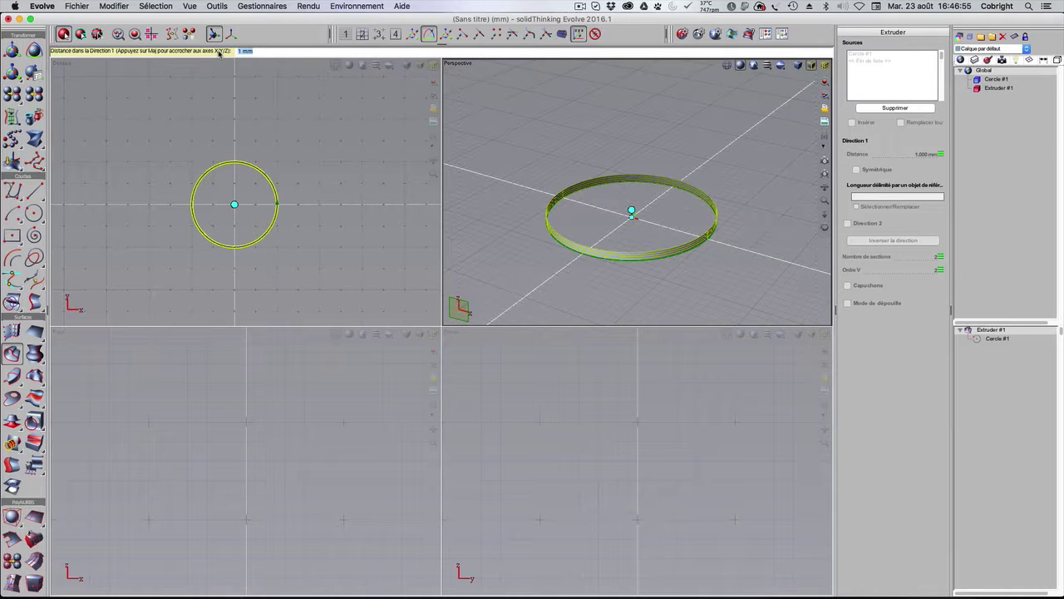
type("20")
key("Return")
scroll(453, 137, "down", 3)
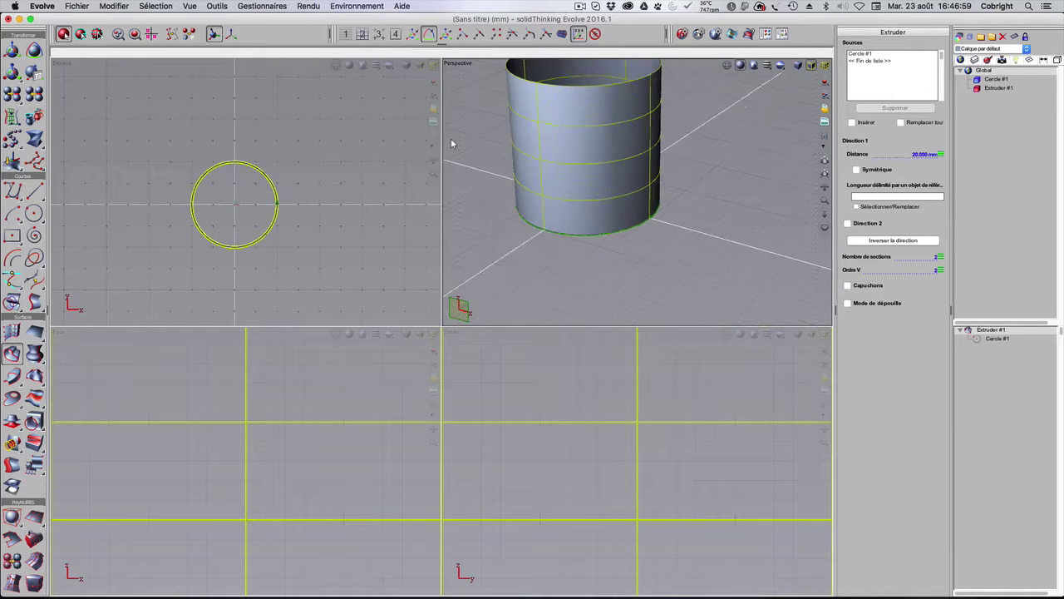
- In the maximized perspective view, enable caps on the extruded cylinder and make Capuchon 1 rounded (Capuchon arrondi)
double_click(510, 66)
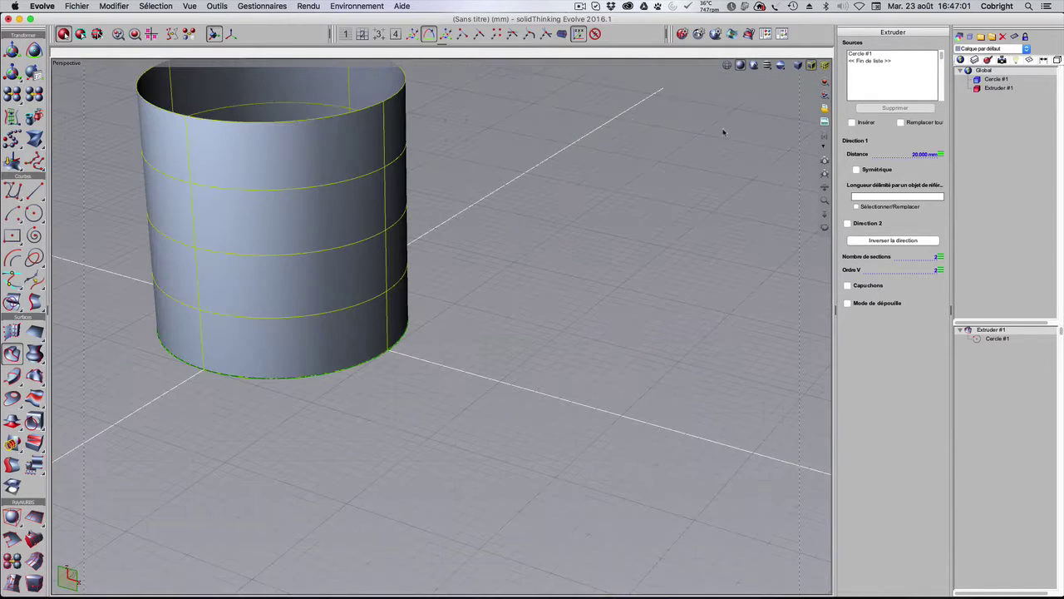
left_click(824, 96)
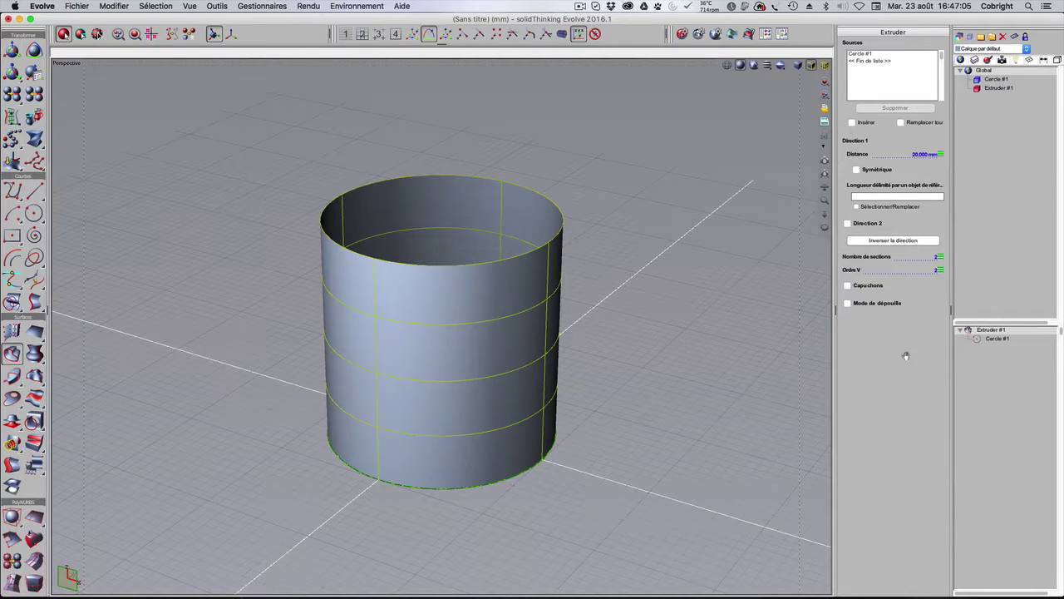
middle_click_drag(723, 349, 690, 353)
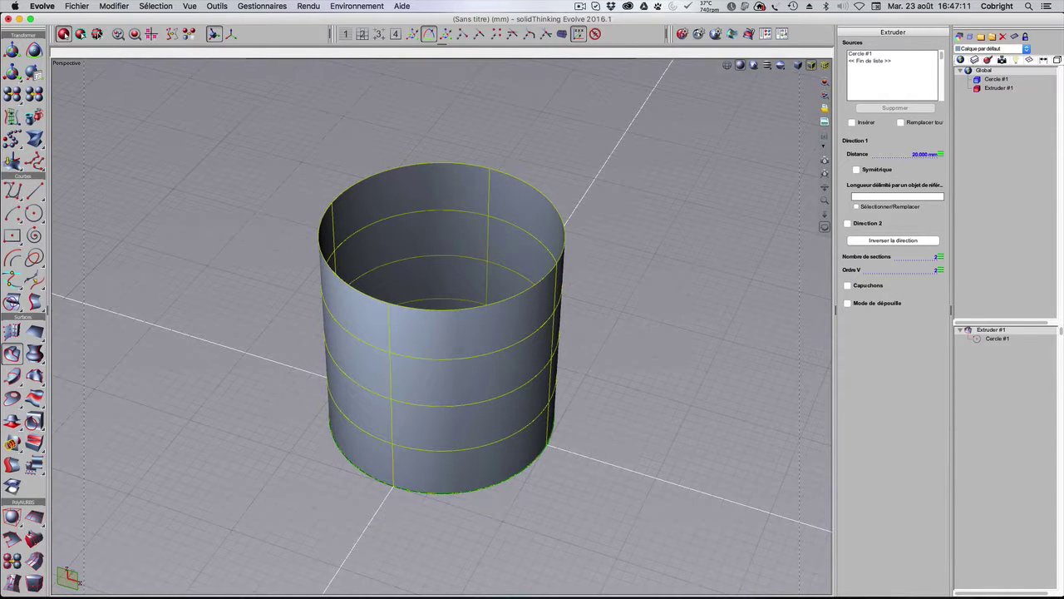
left_click(848, 285)
mouse_move(690, 336)
middle_mouse_down()
mouse_move(690, 374)
mouse_move(690, 304)
mouse_move(690, 424)
mouse_move(699, 336)
middle_mouse_up()
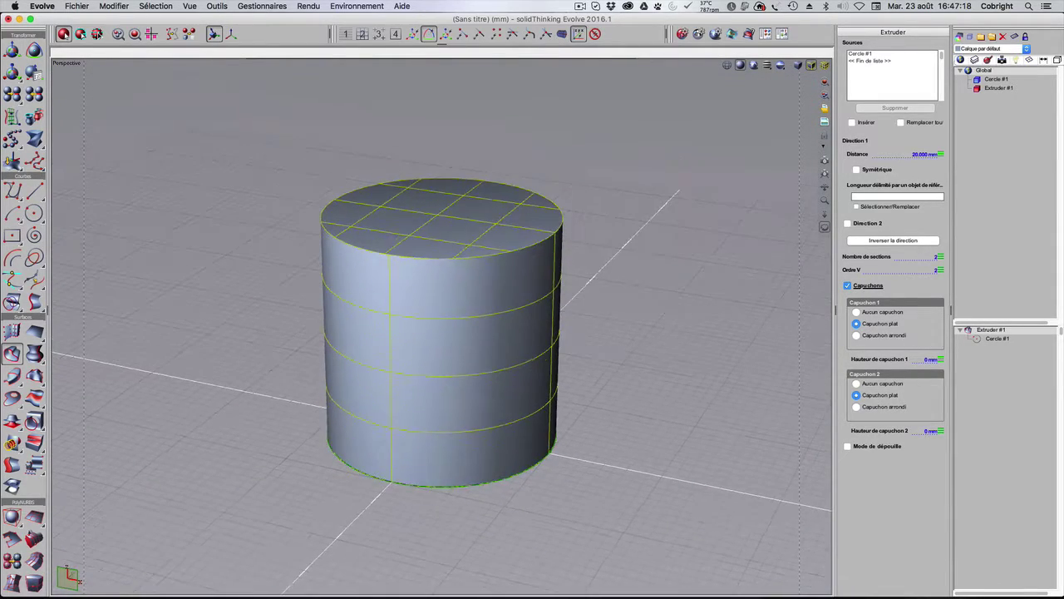
left_click(861, 336)
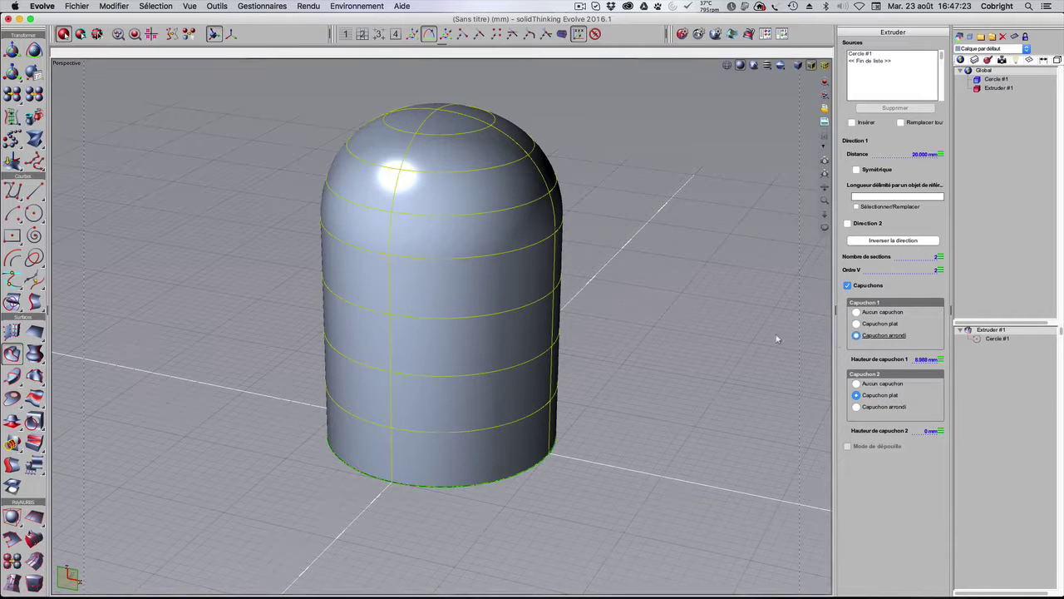
- Examine the round-capped cylinder from several angles in the perspective view, with and without its selection
middle_click_drag(779, 339, 786, 374)
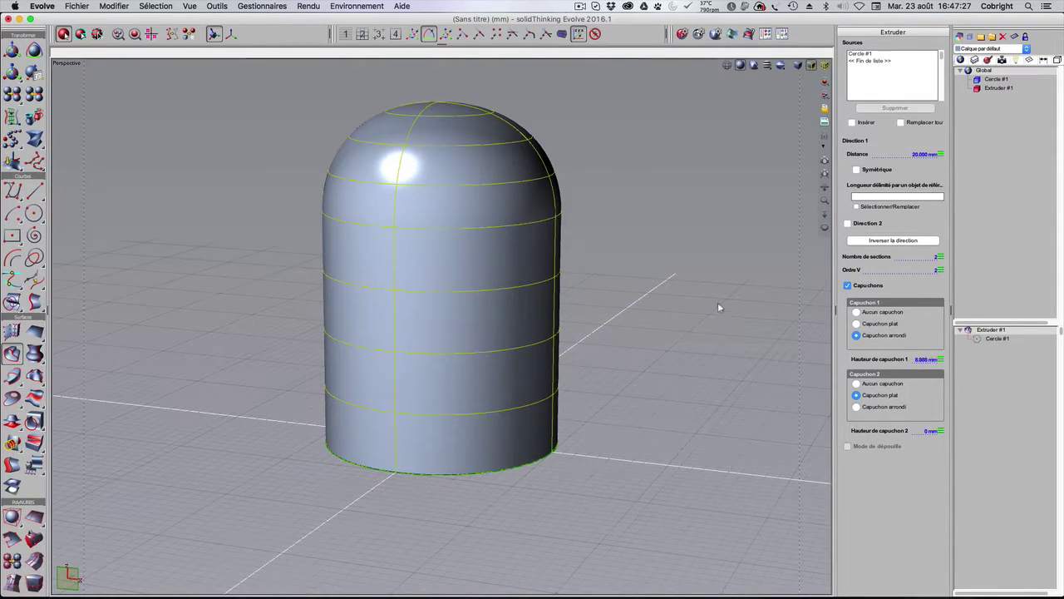
middle_click_drag(720, 307, 720, 275)
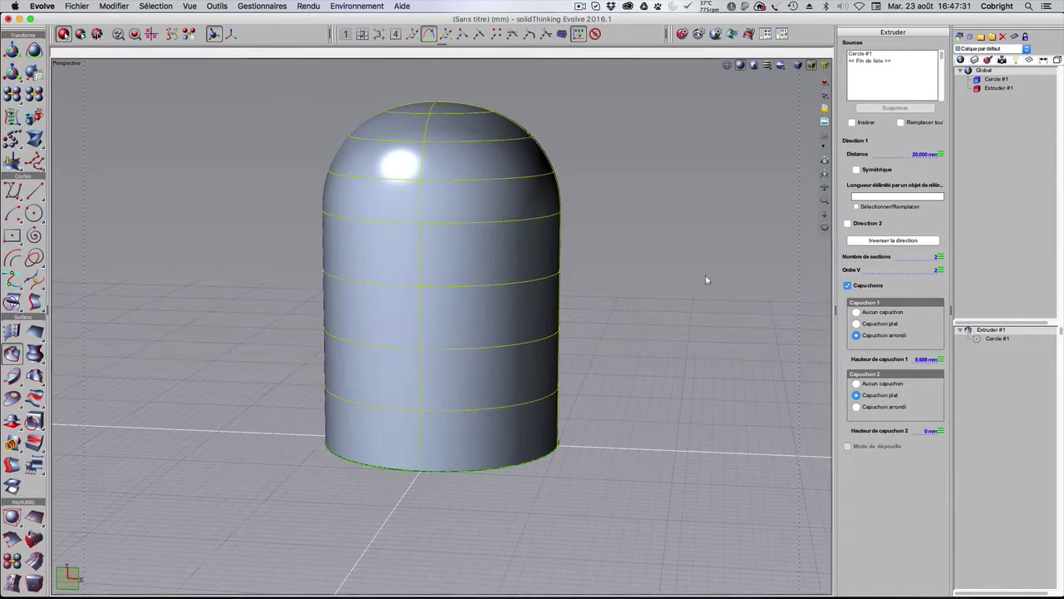
scroll(679, 191, "down", 3)
scroll(678, 191, "up", 5)
scroll(679, 191, "down", 4)
scroll(678, 192, "down", 1)
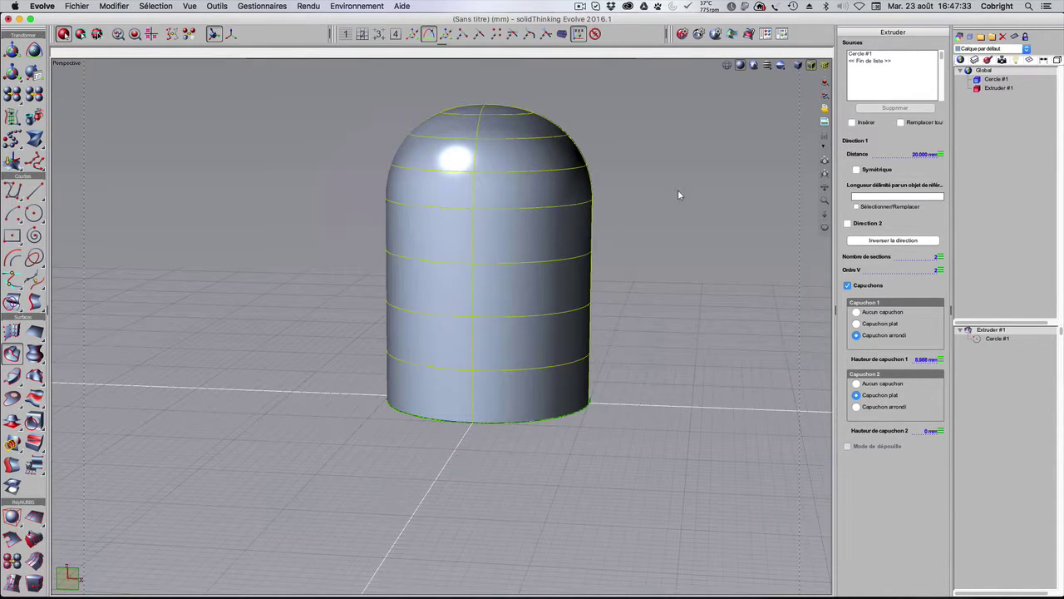
left_click(679, 194)
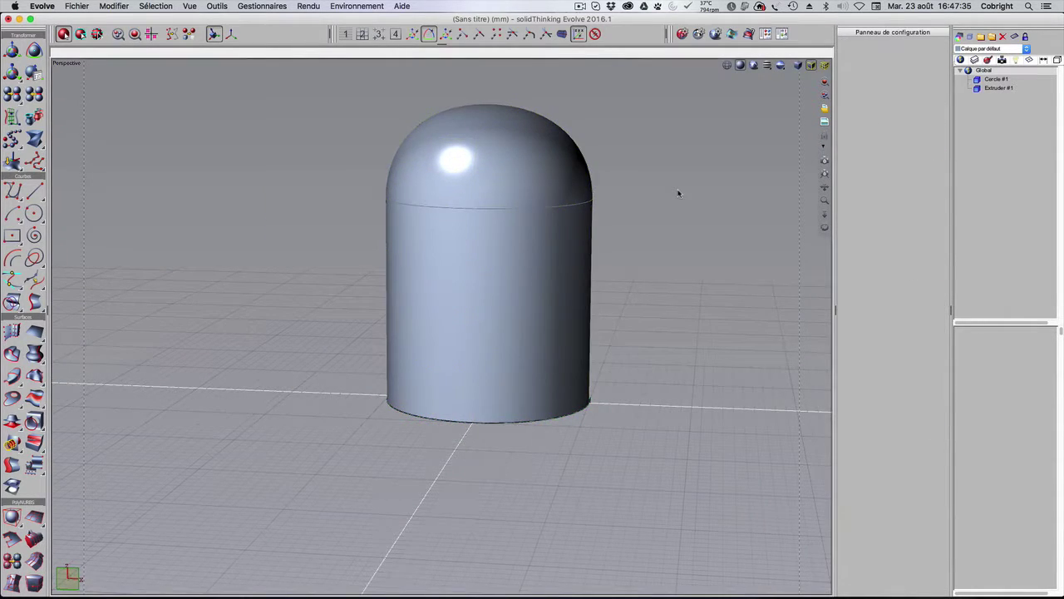
middle_click_drag(443, 330, 582, 145)
scroll(579, 83, "up", 1)
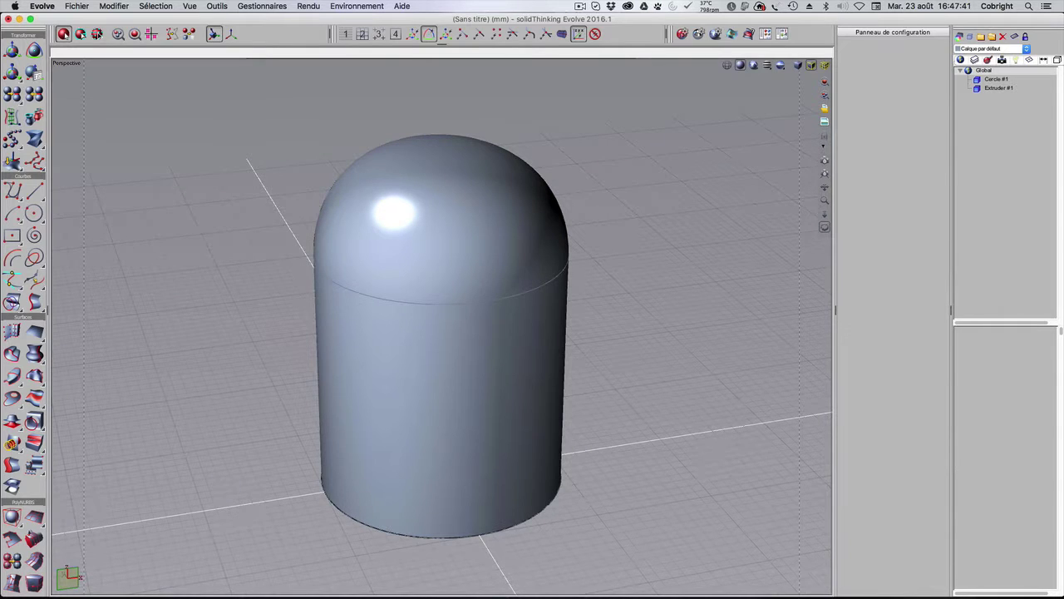
scroll(605, 155, "up", 3)
scroll(605, 155, "down", 4)
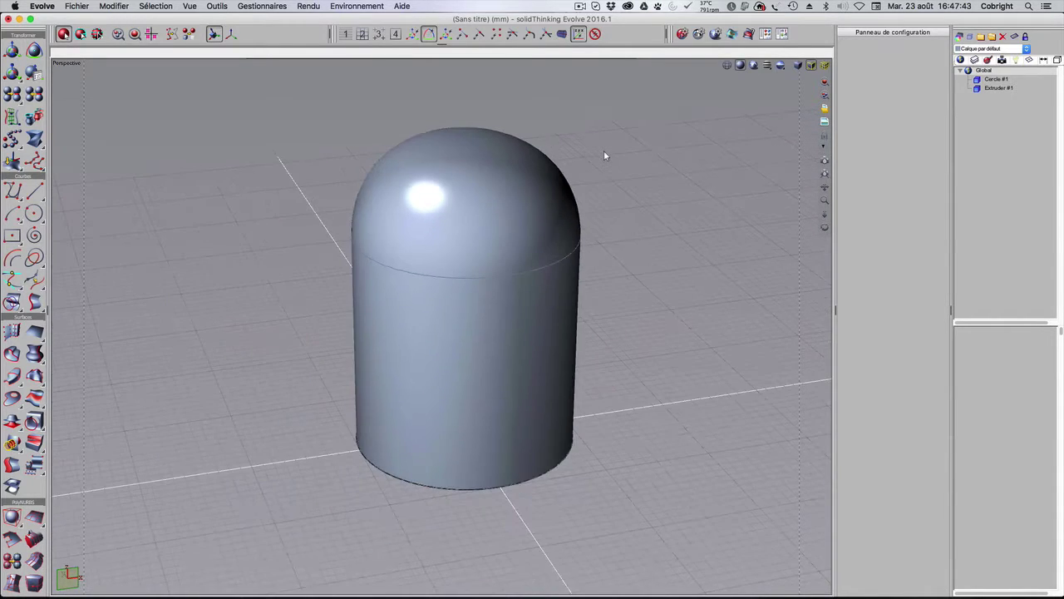
- Return to the four-view layout and delete the extruded cylinder and its base circle
double_click(597, 60)
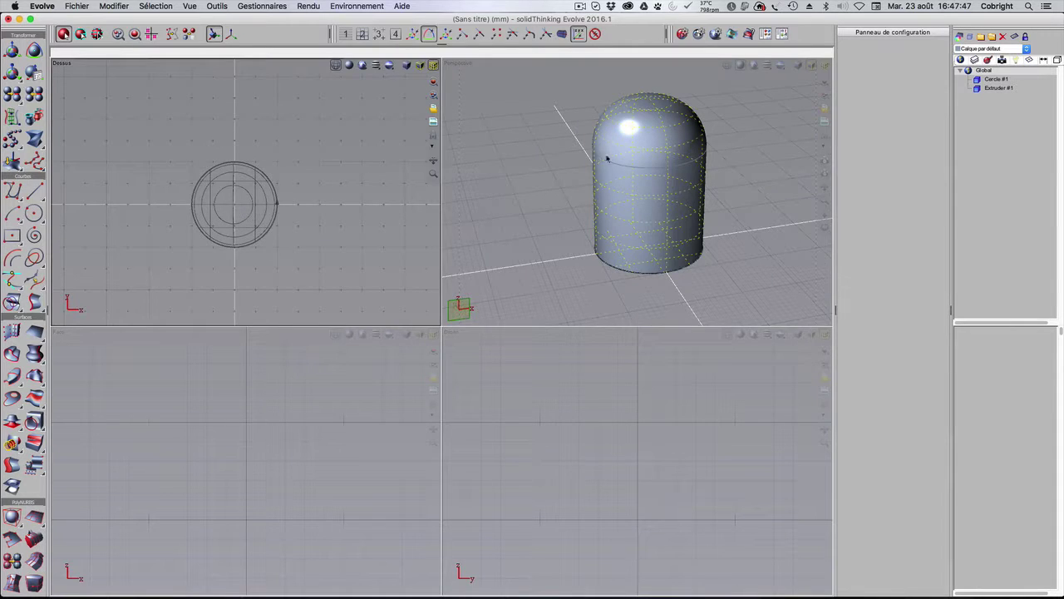
double_click(635, 161)
key("Escape")
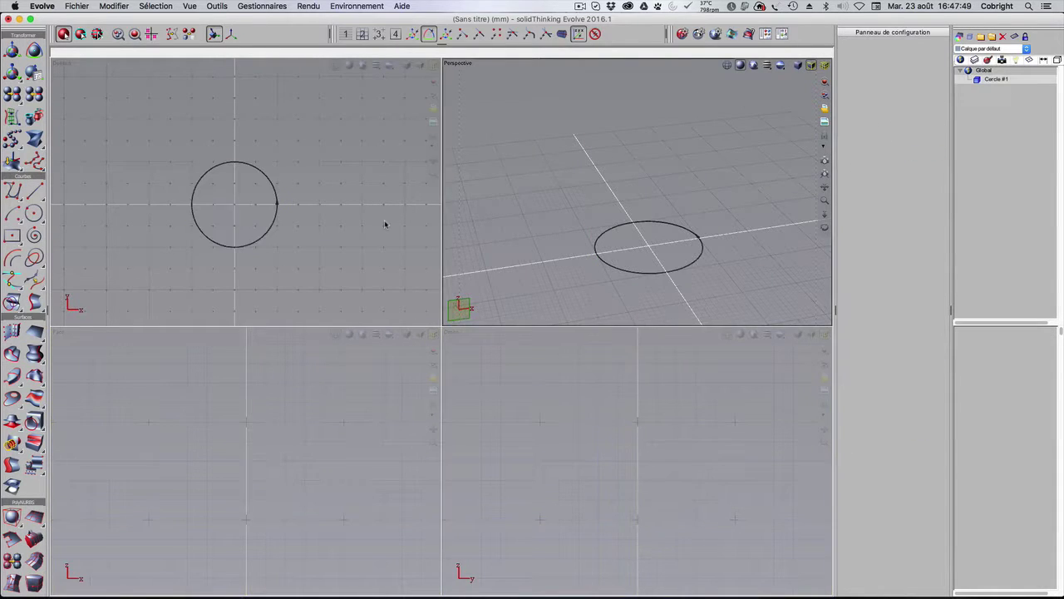
left_click(270, 230)
key("Delete")
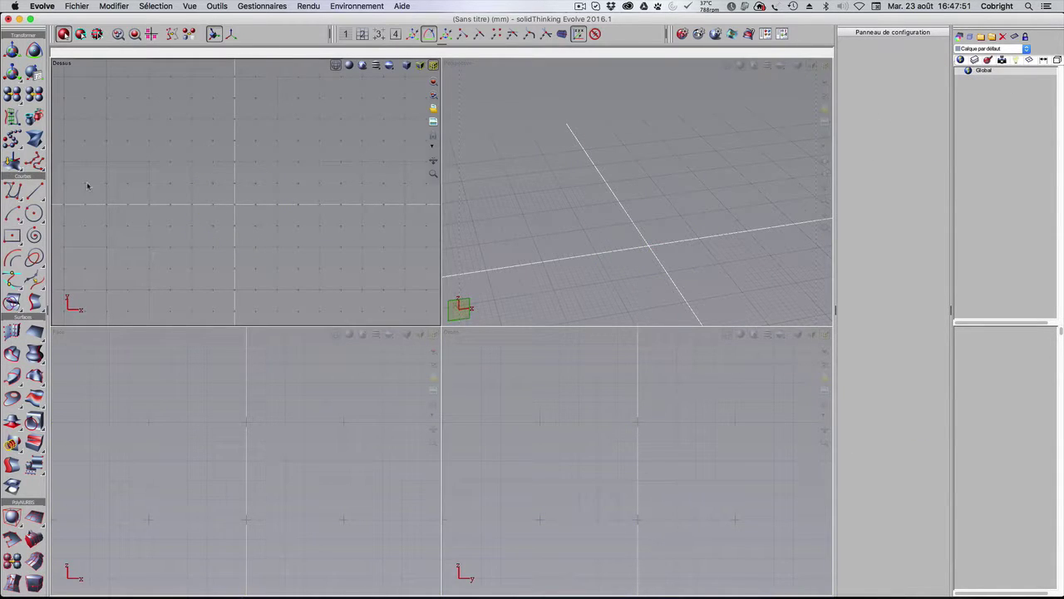
- With grid 2 snapping, draw a four-point NURBS curve in the maximized top view from (-24, 20) to (22, 25), with third point (6, 17)
double_click(198, 65)
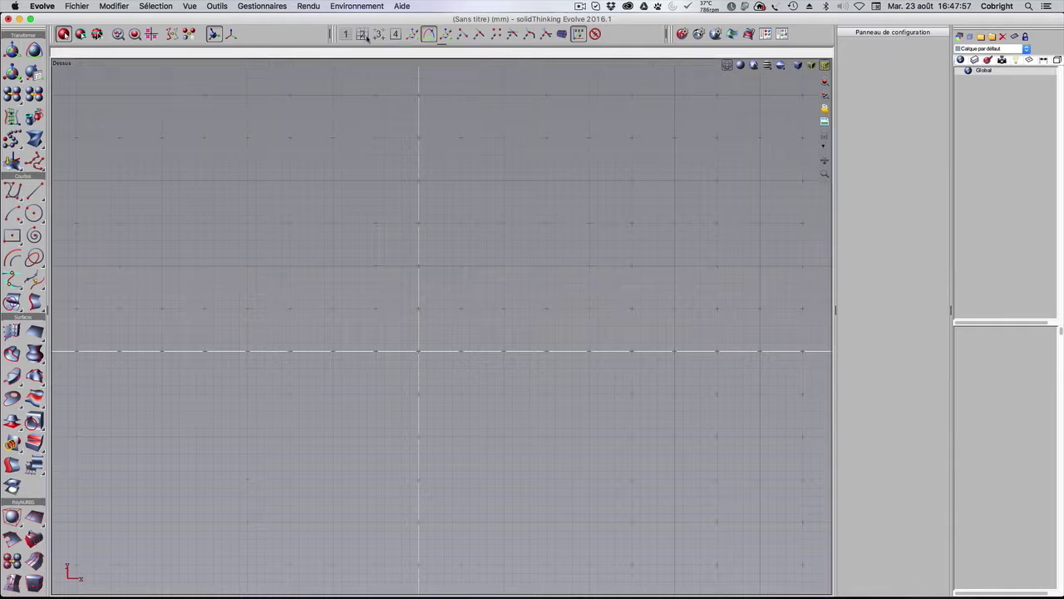
left_click(363, 35)
left_click(12, 191)
left_click(213, 179)
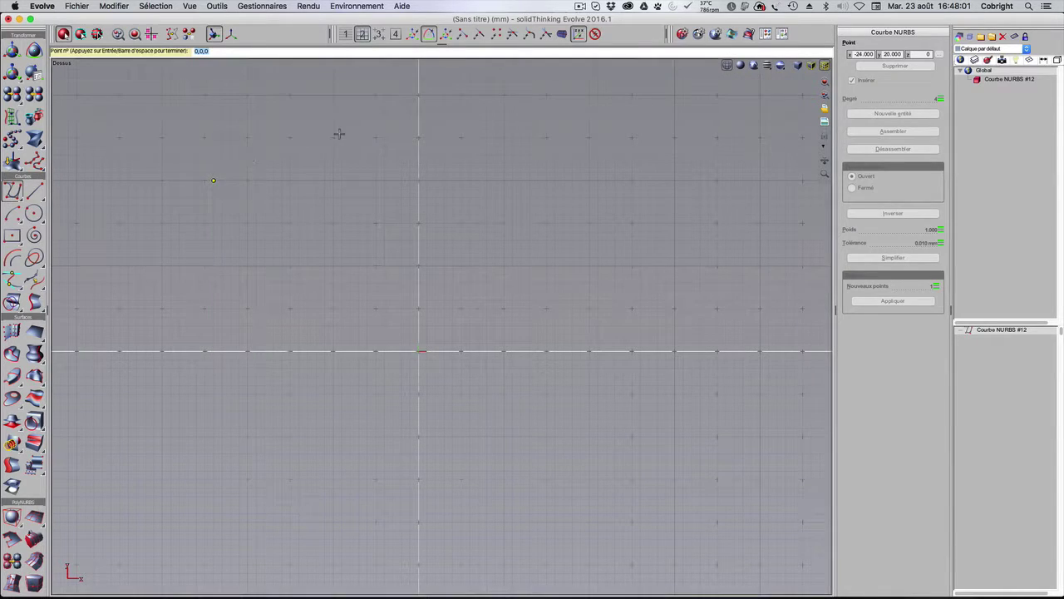
left_click(350, 137)
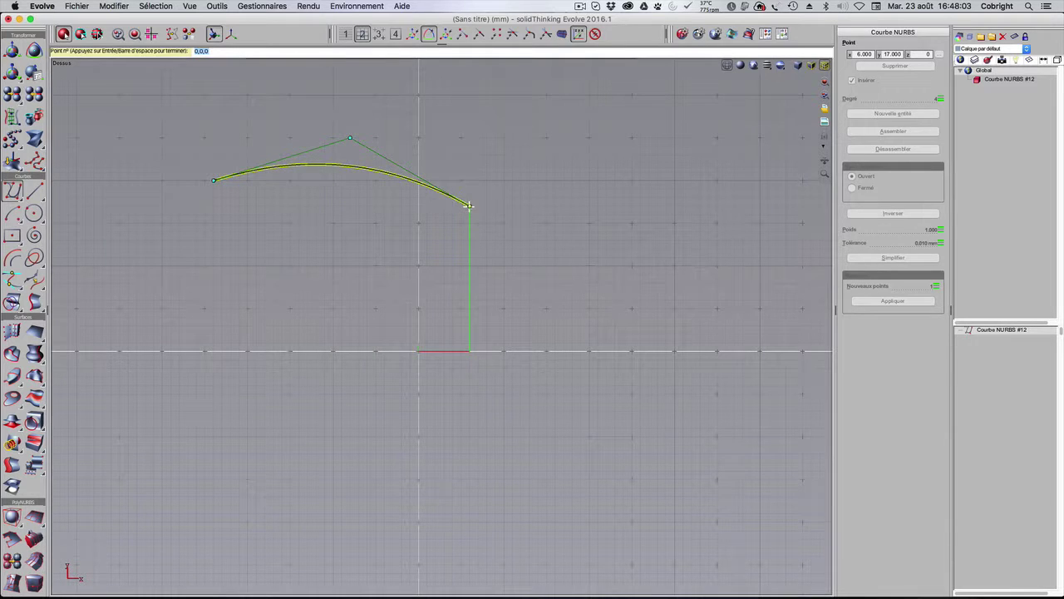
left_click(469, 206)
left_click(604, 138)
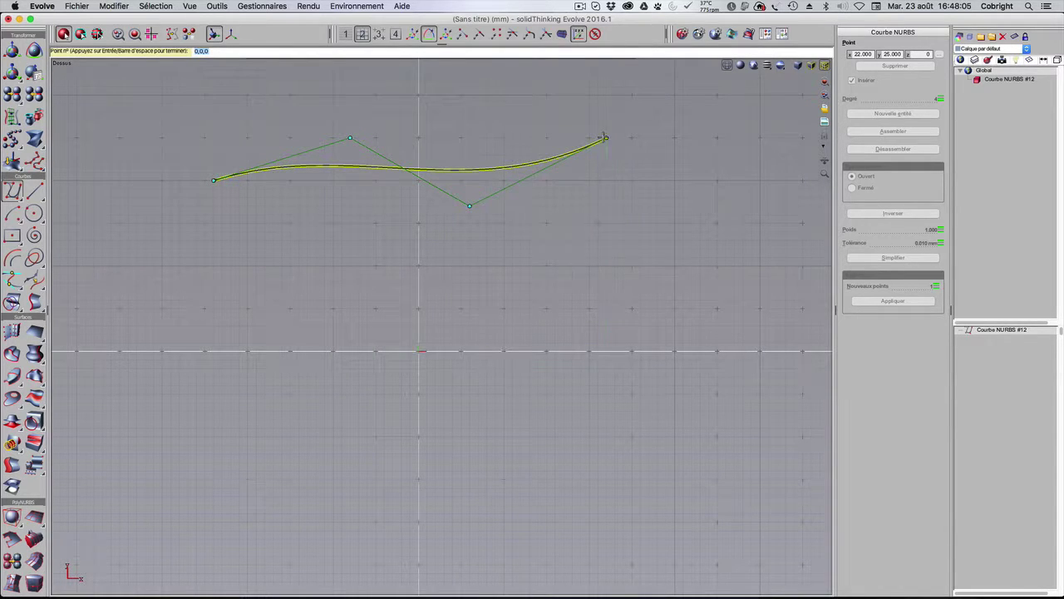
key("Return")
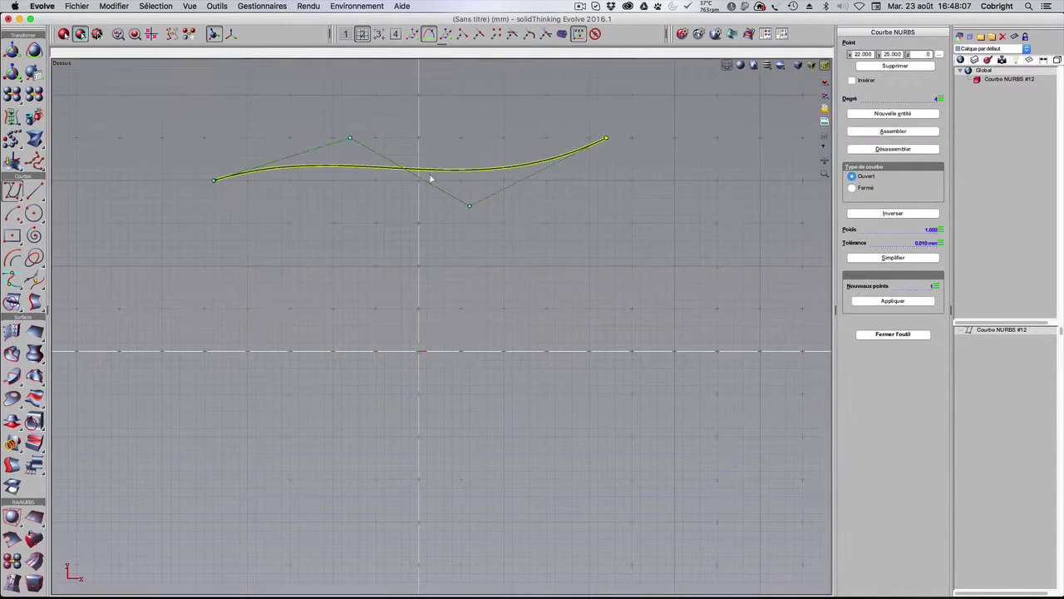
- Reshape the NURBS curve by moving its third control point to (3, 10) and raising its second control point, finishing the edit
left_click_drag(469, 206, 444, 264)
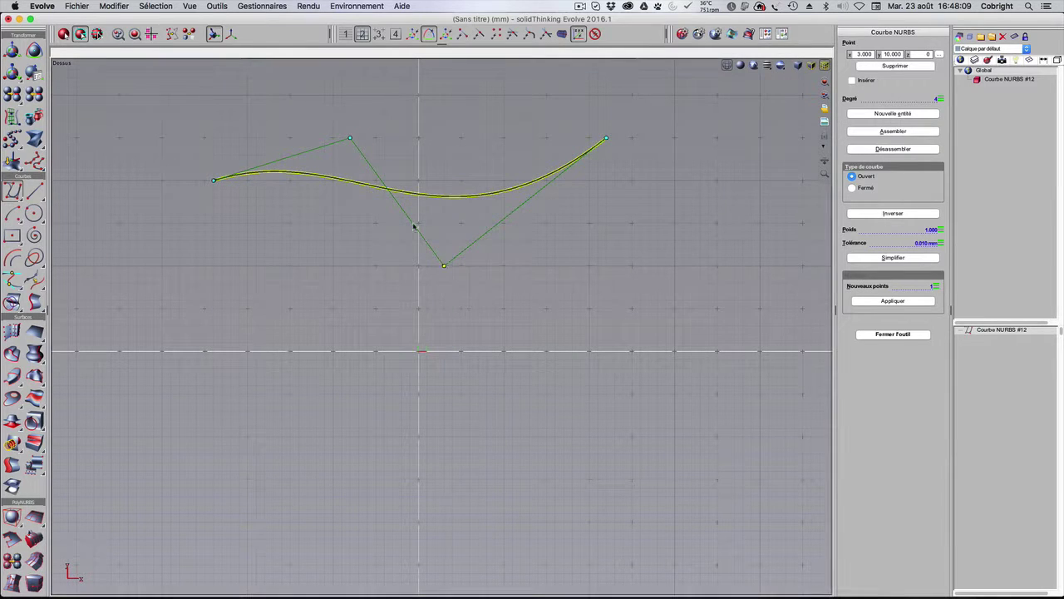
left_click_drag(350, 137, 341, 61)
key("Escape")
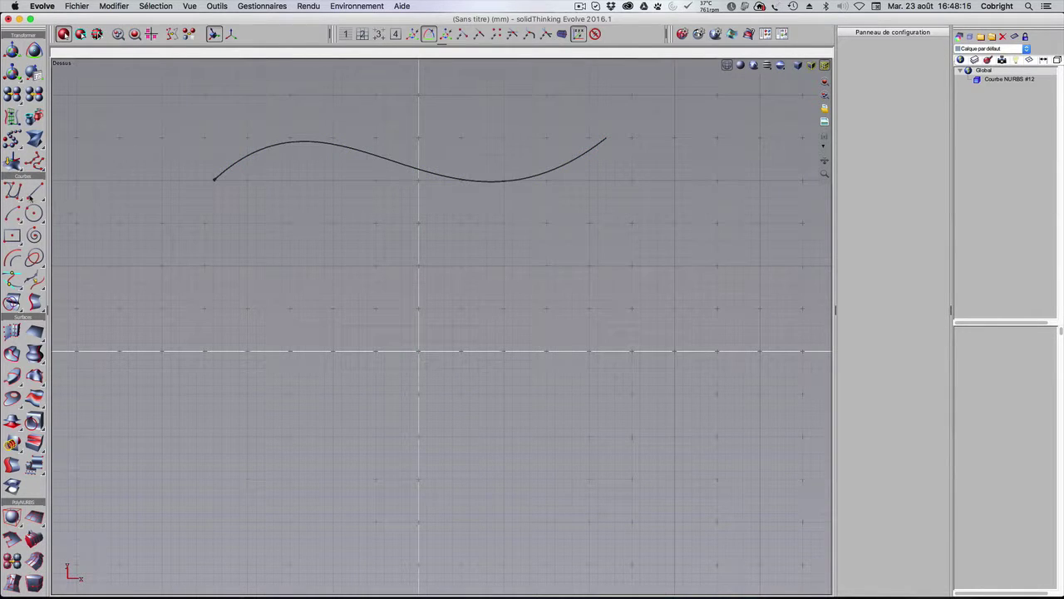
- With grid 2 snapping, draw a vertical line from the curve's start point (-24, 20) down to (-24, 1)
left_click(34, 192)
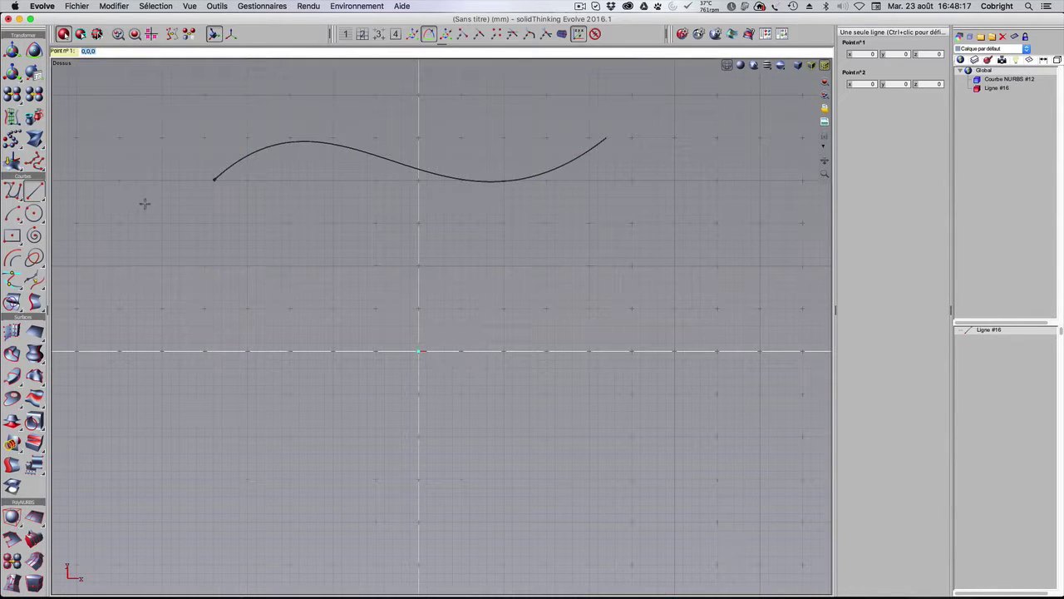
left_click(214, 184)
left_click(362, 34)
left_click(214, 343)
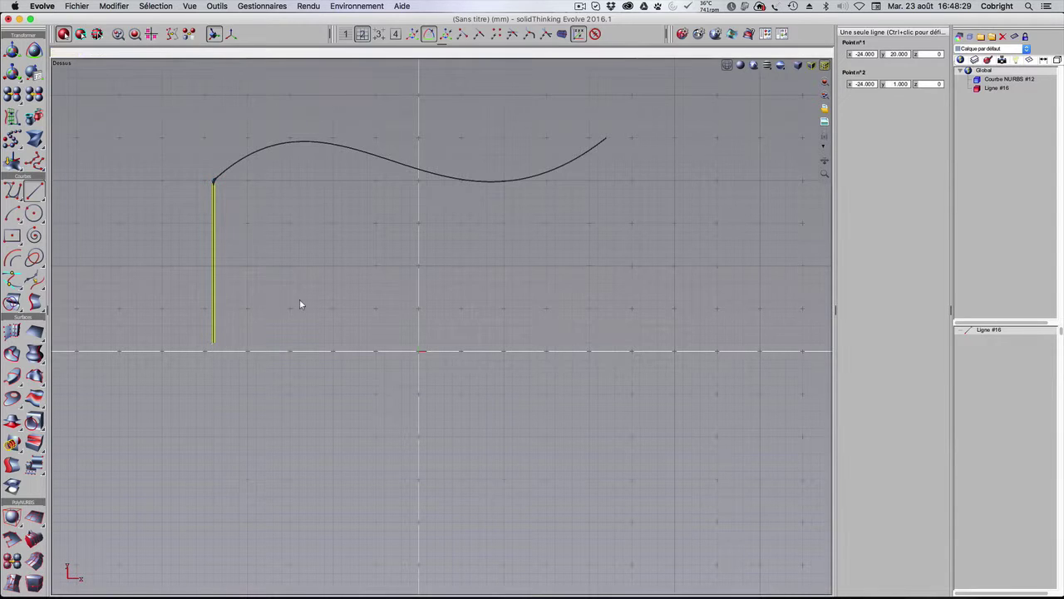
- Draw a vertical line down from the curve's end point (22, 25) and a horizontal line joining both lower ends
left_click(35, 192)
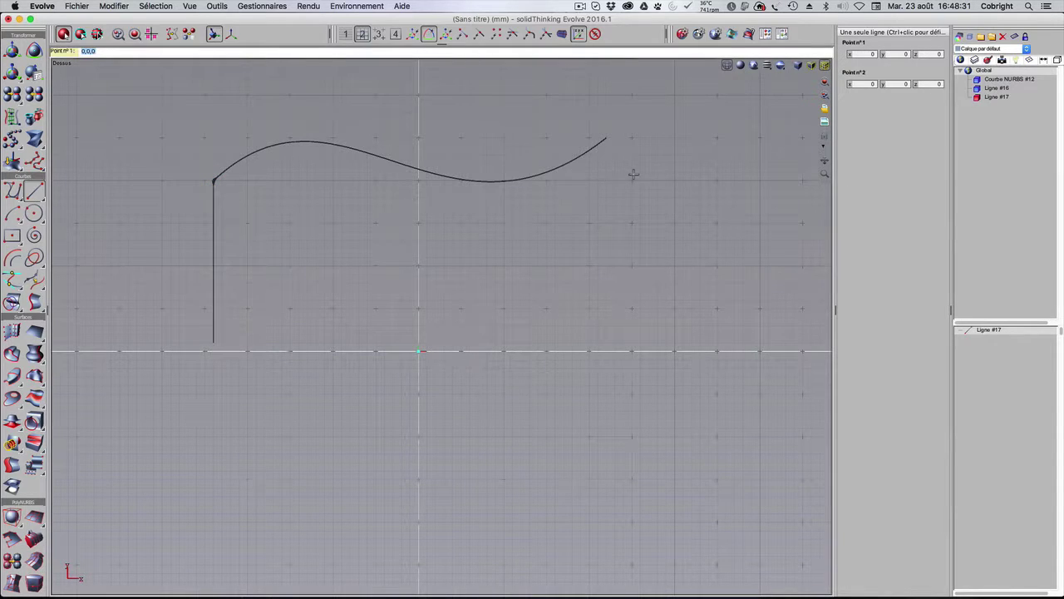
left_click(607, 136)
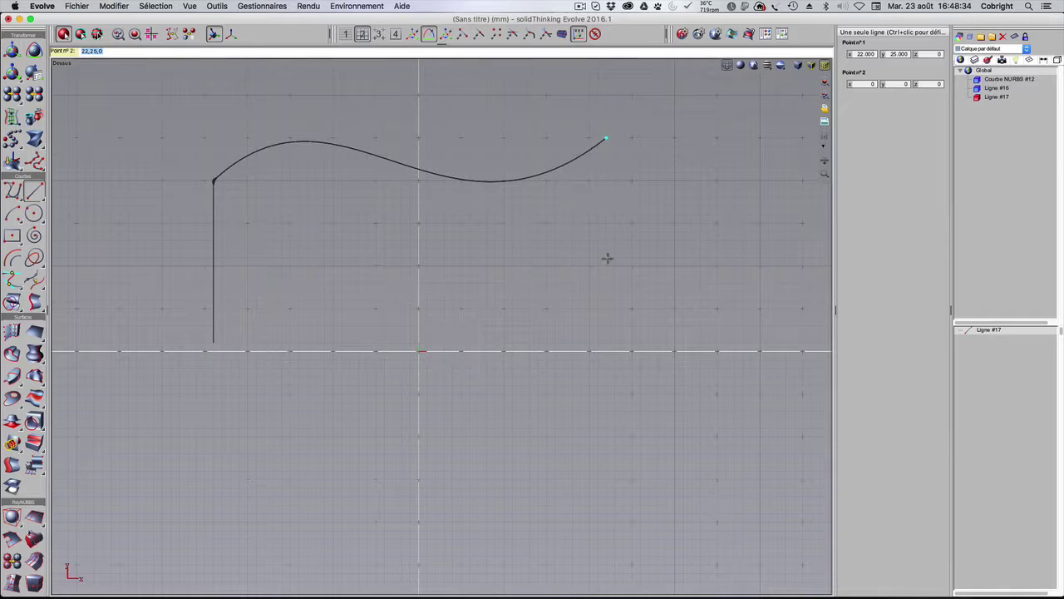
left_click(605, 341)
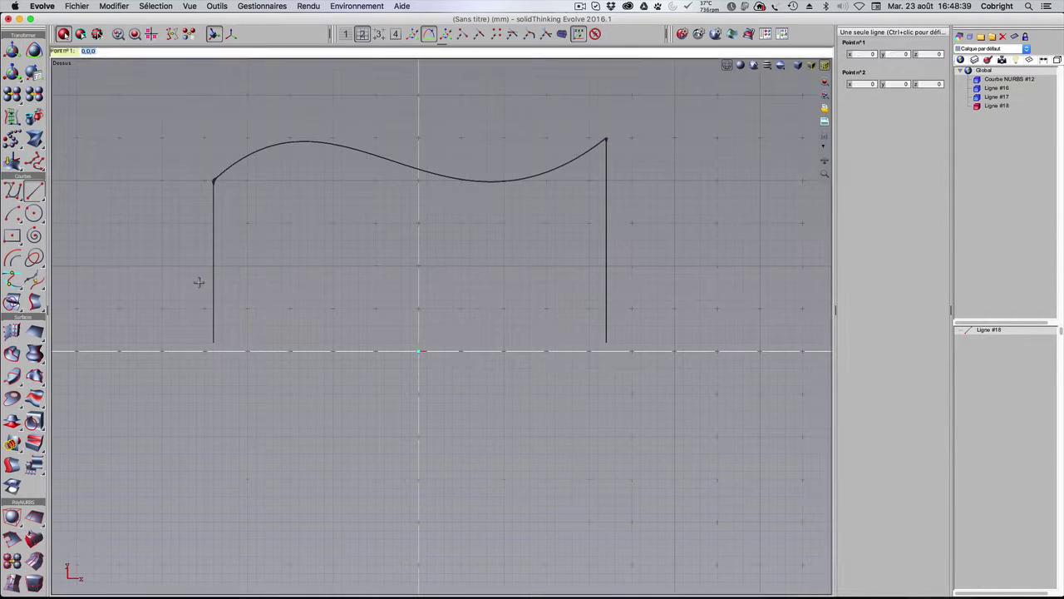
left_click(215, 341)
left_click(606, 340)
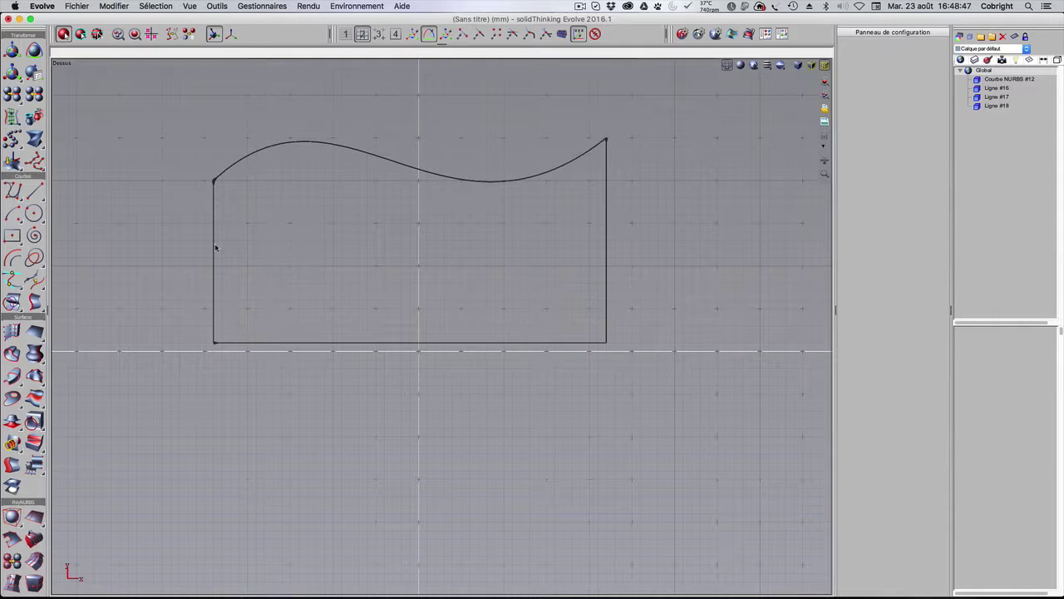
- Combine the left line, the NURBS curve, the right line and the bottom line into one closed outline
left_click(247, 159)
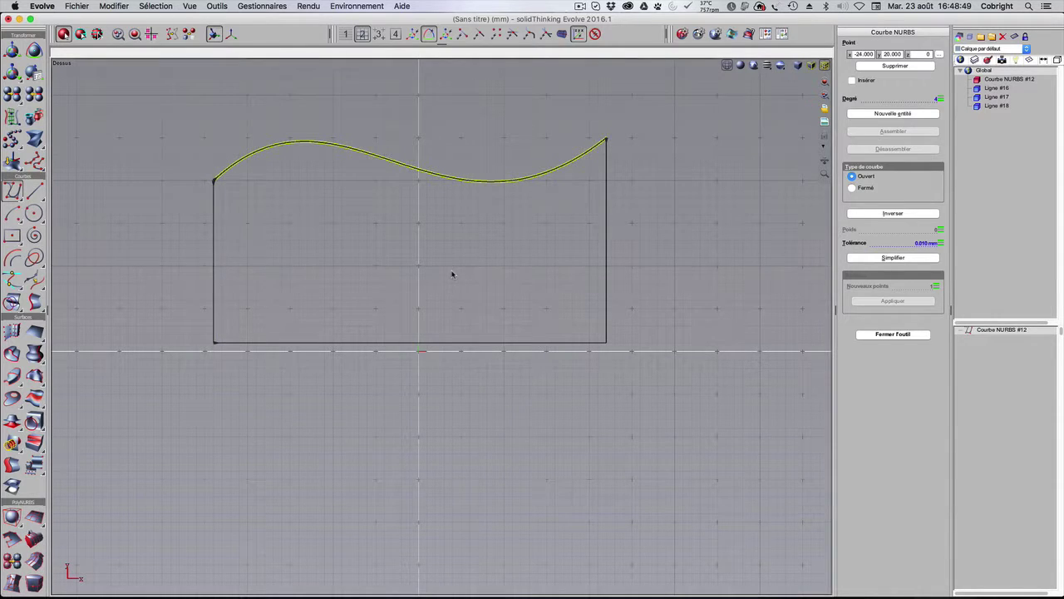
scroll(452, 275, "down", 3)
left_click(428, 153)
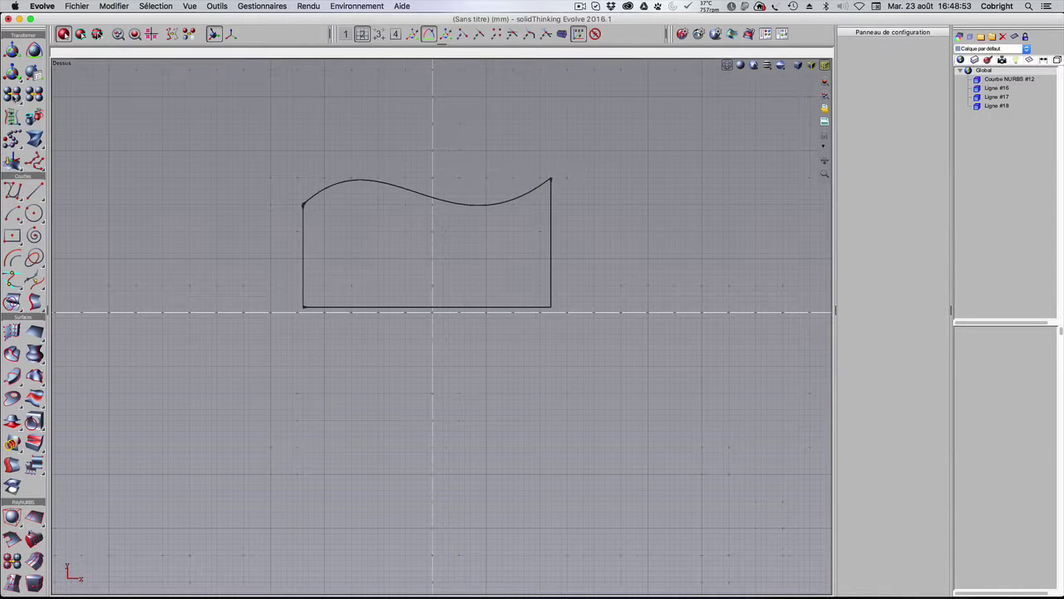
left_click(12, 95)
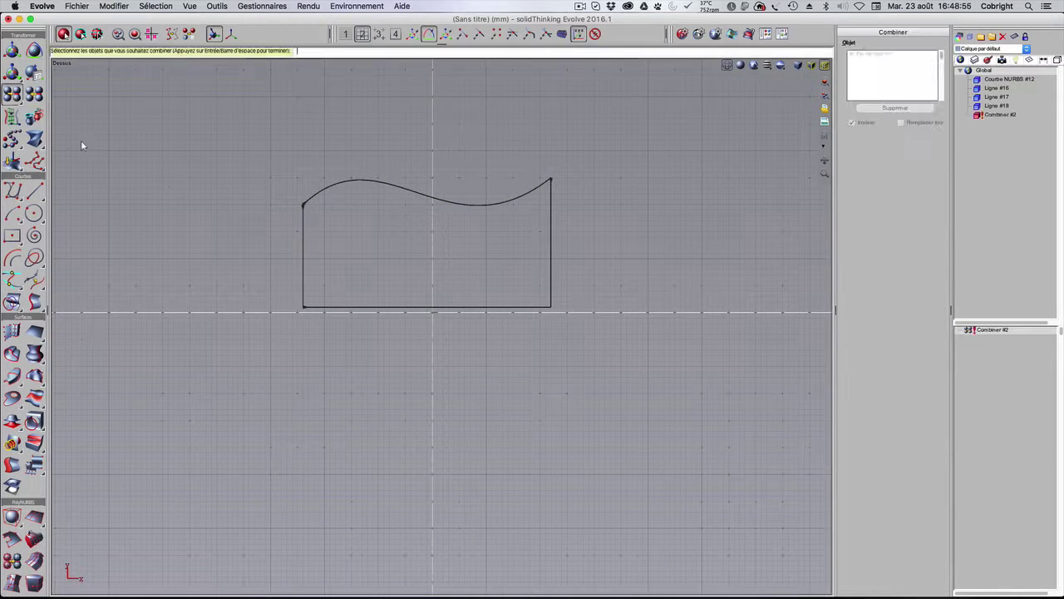
left_click(303, 228)
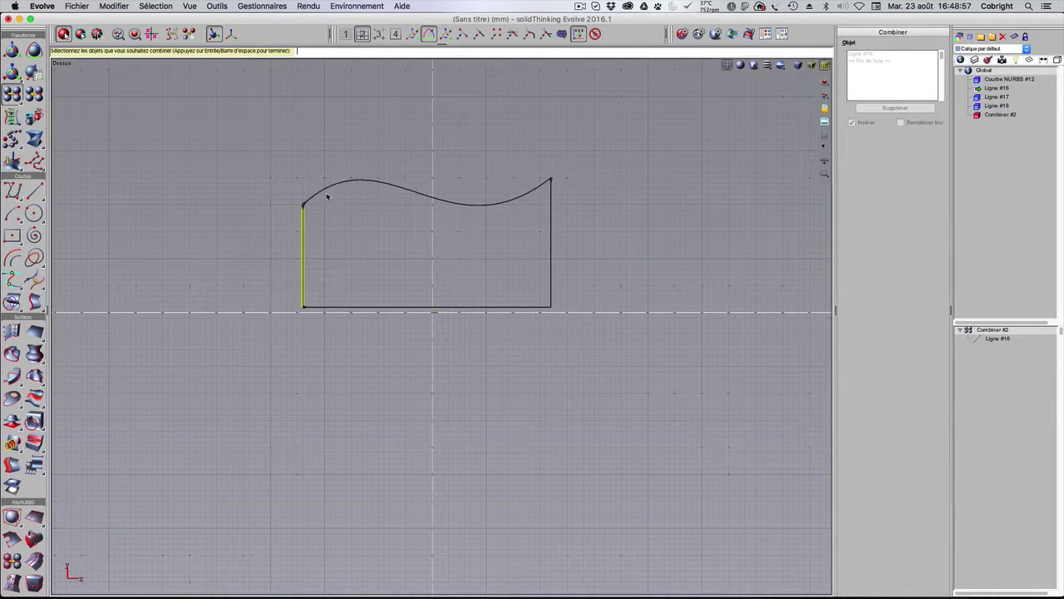
left_click(326, 189)
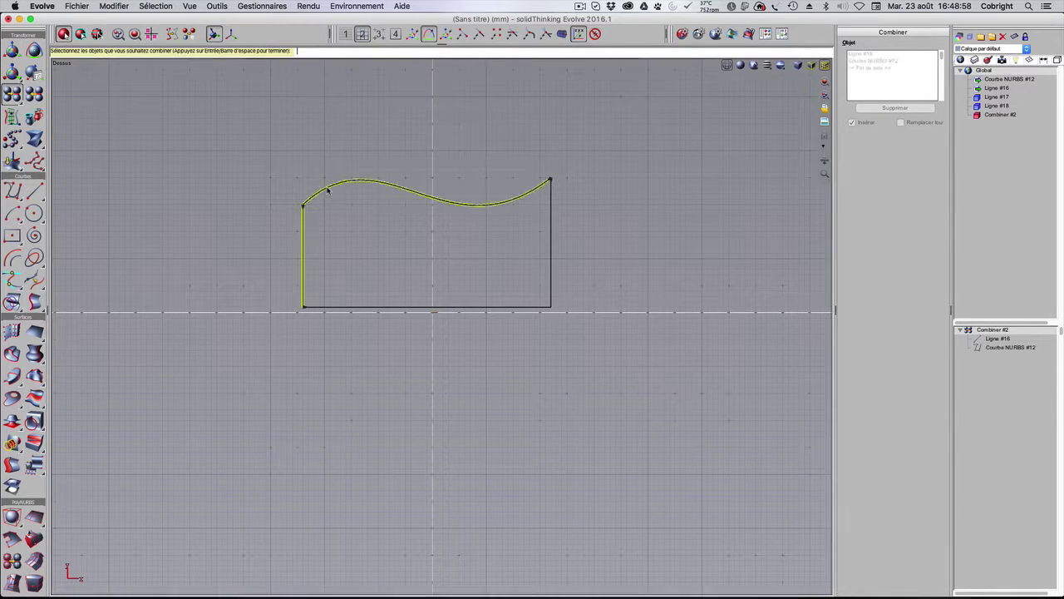
left_click(551, 239)
left_click(468, 308)
key("Return")
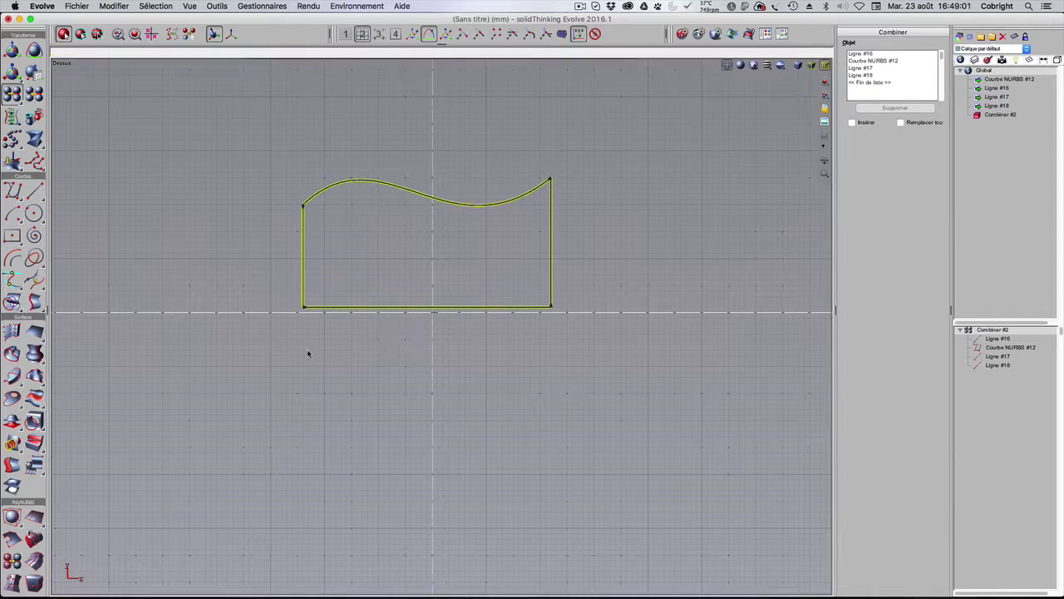
left_click(300, 351)
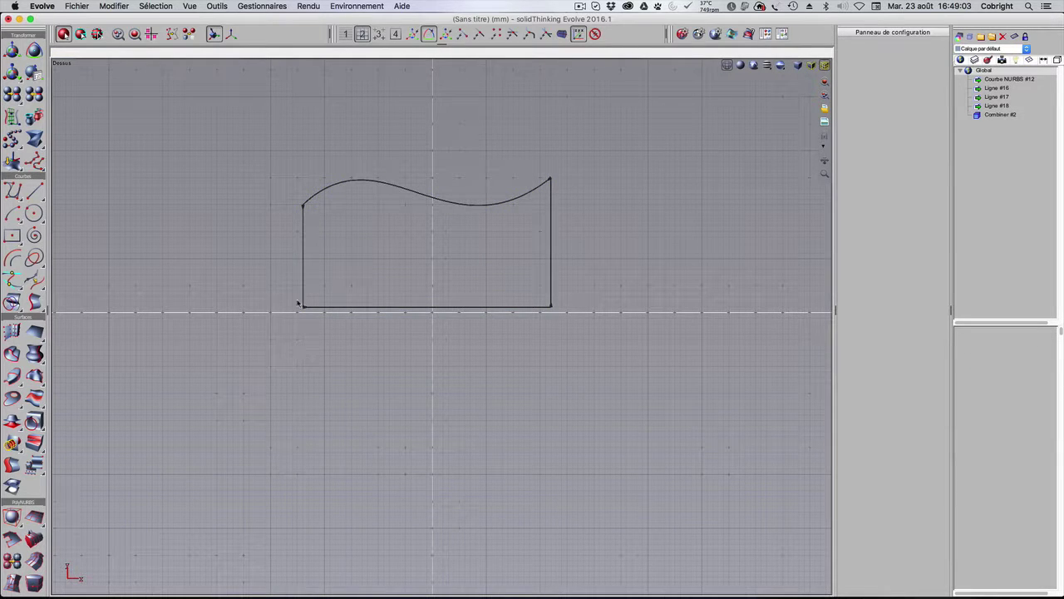
- Return to the four-view layout, extrude the combined outline 20 mm and enable its caps (Capuchons)
double_click(442, 67)
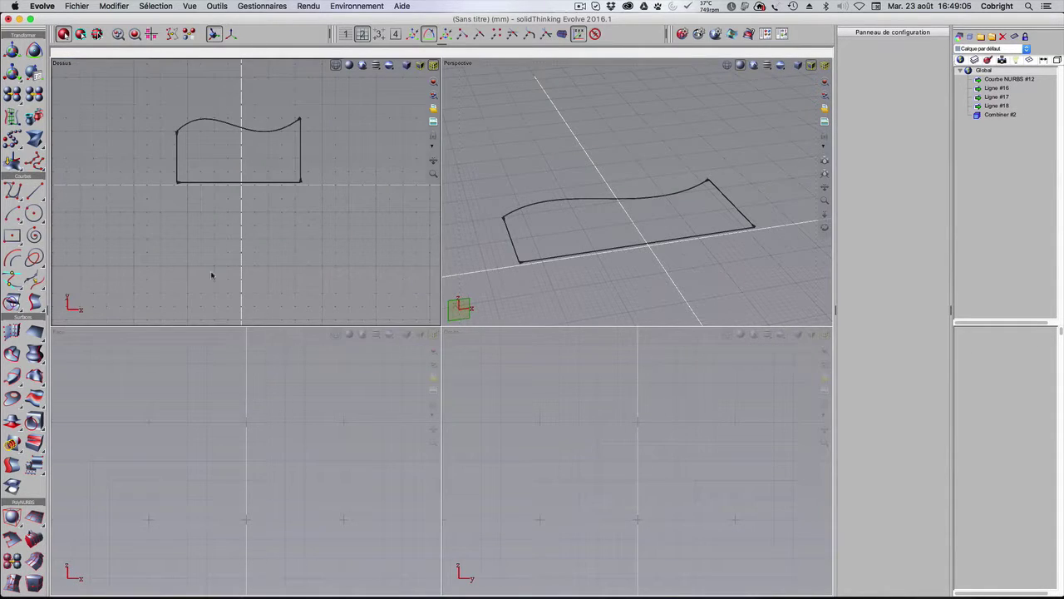
left_click(13, 354)
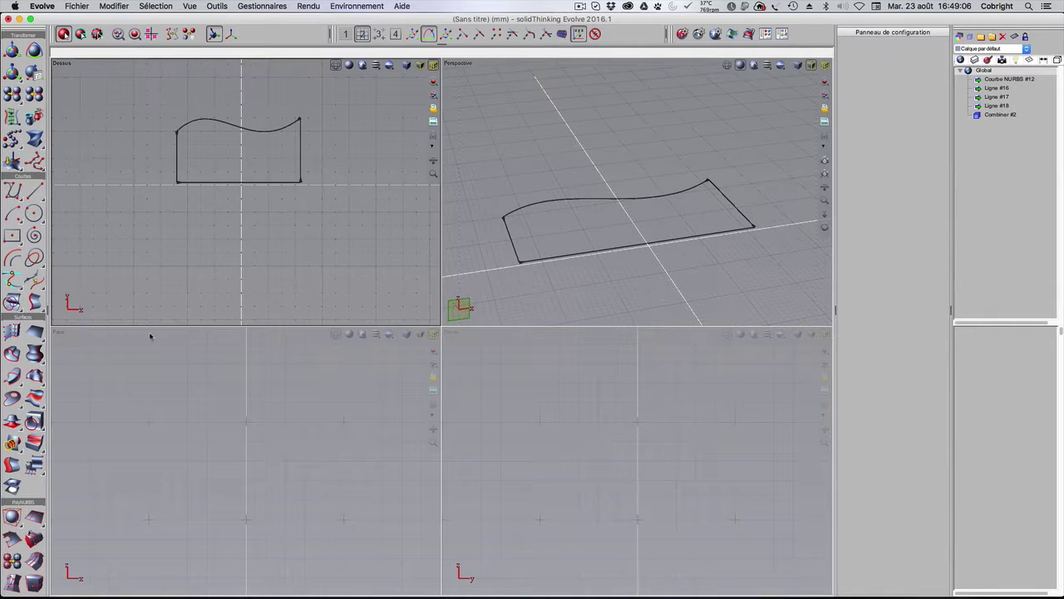
left_click(640, 249)
key("Return")
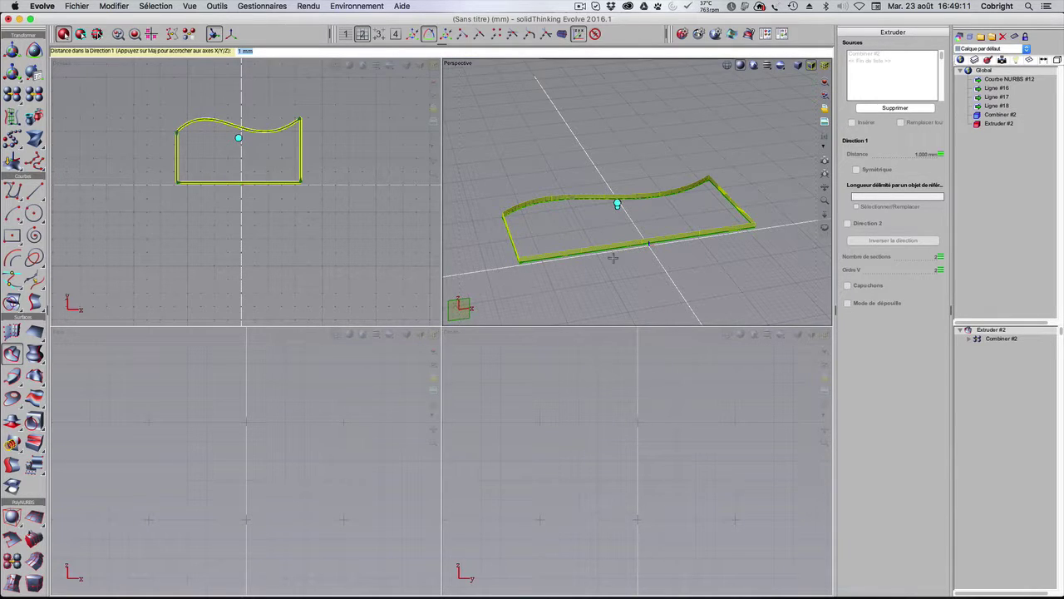
type("20")
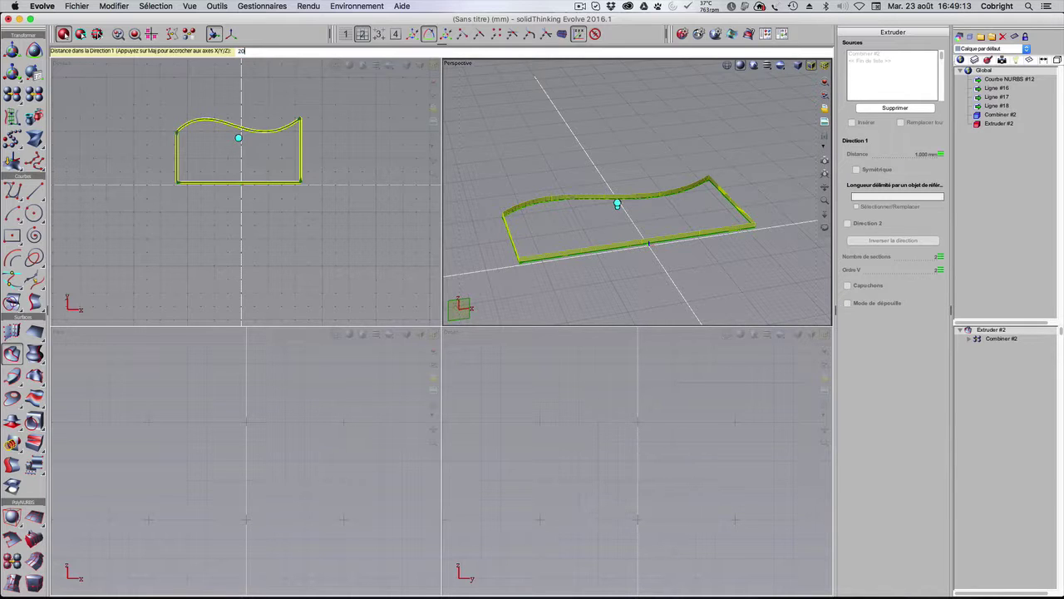
key("Return")
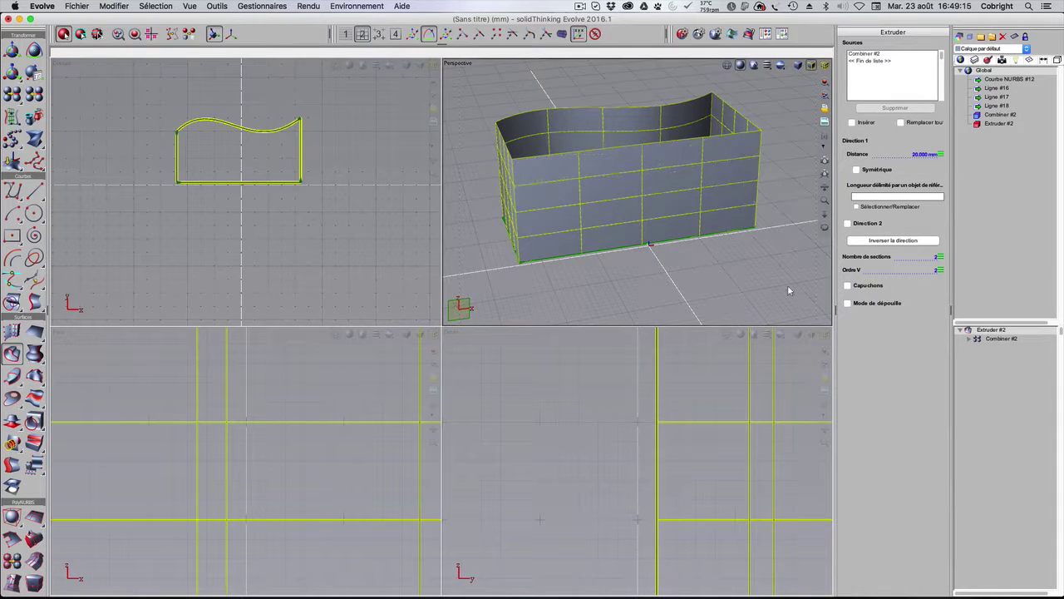
left_click(849, 286)
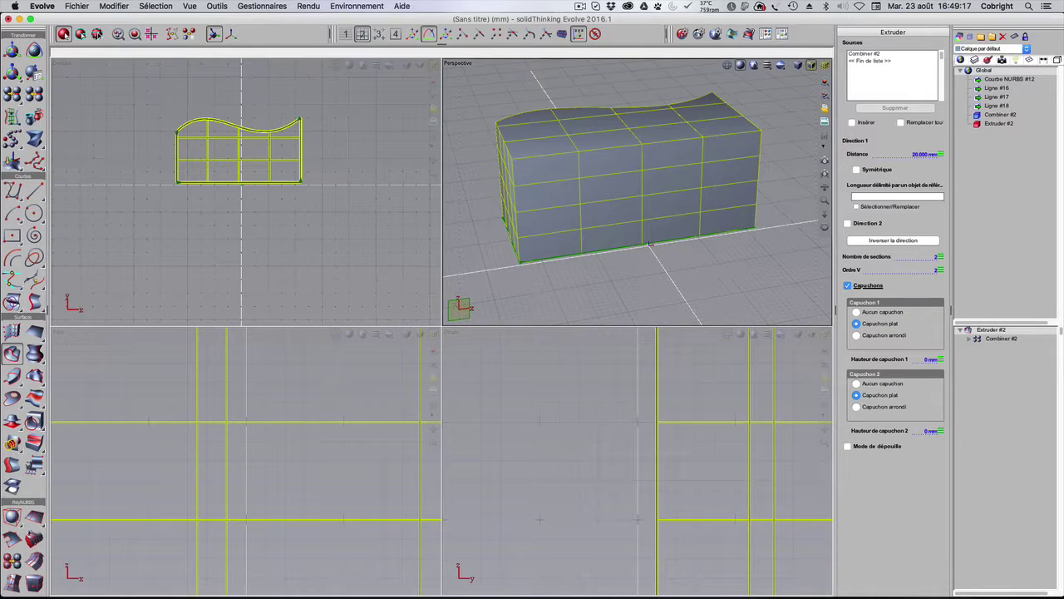
middle_click_drag(667, 266, 666, 200)
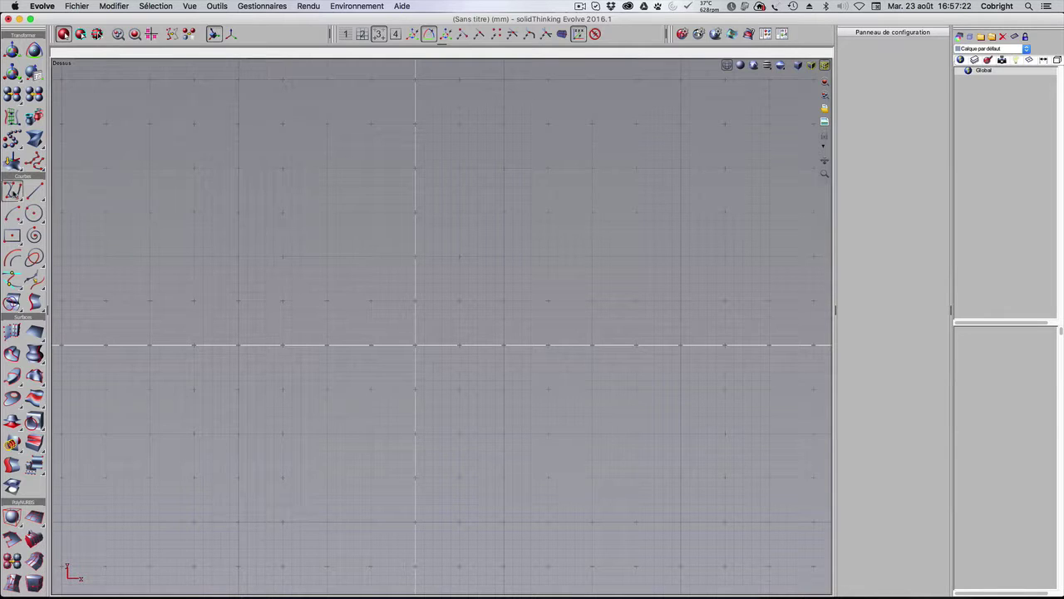
- With grid 2 snapping, draw a NURBS curve in the top view with points (0, 20), (-18, 25), (-34, 19) and (-40, 20)
left_click(12, 192)
left_click(405, 171)
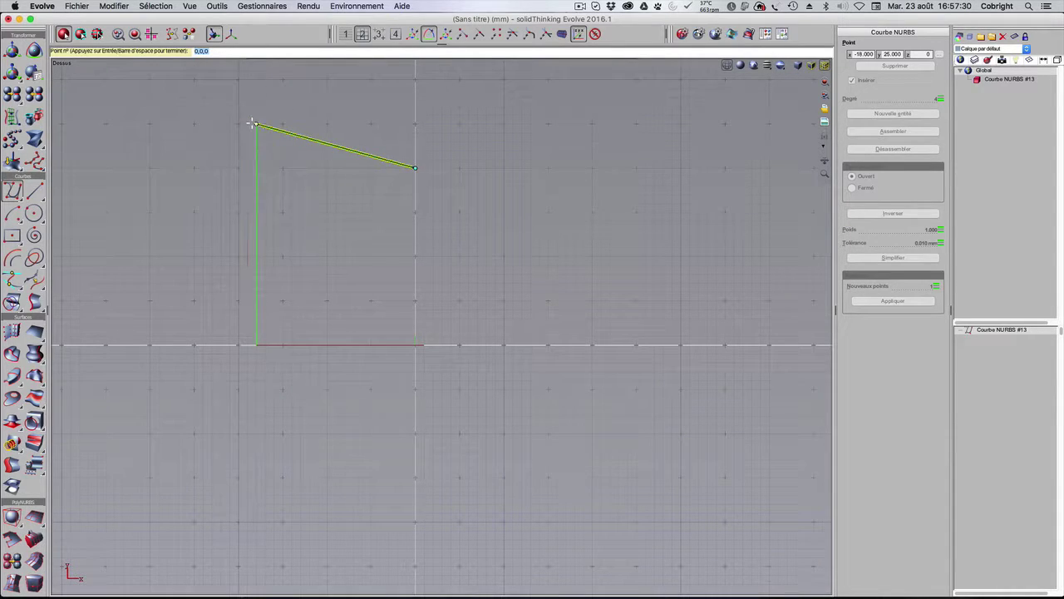
left_click(254, 124)
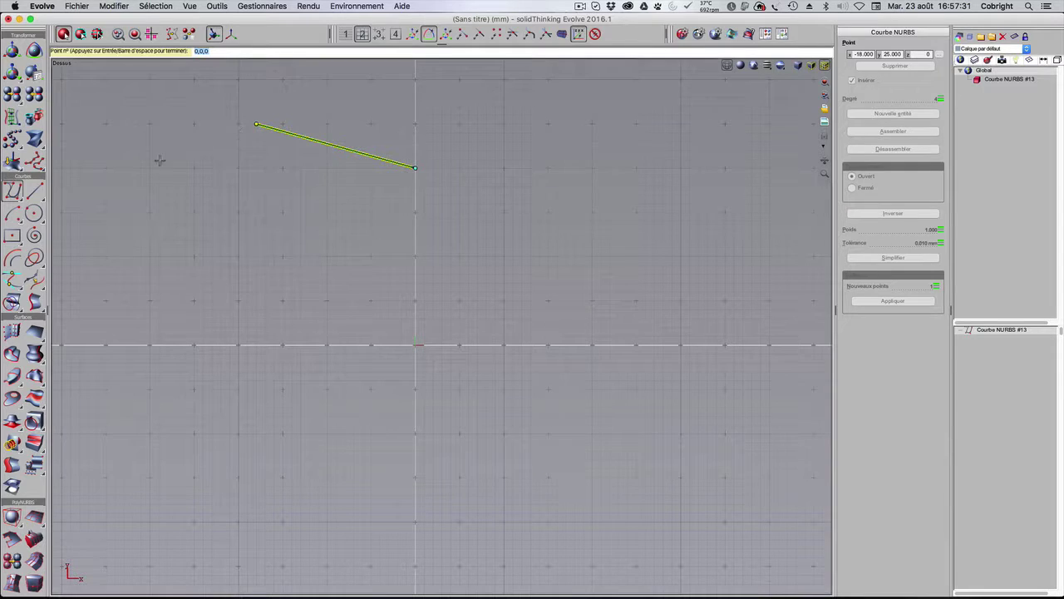
left_click(116, 176)
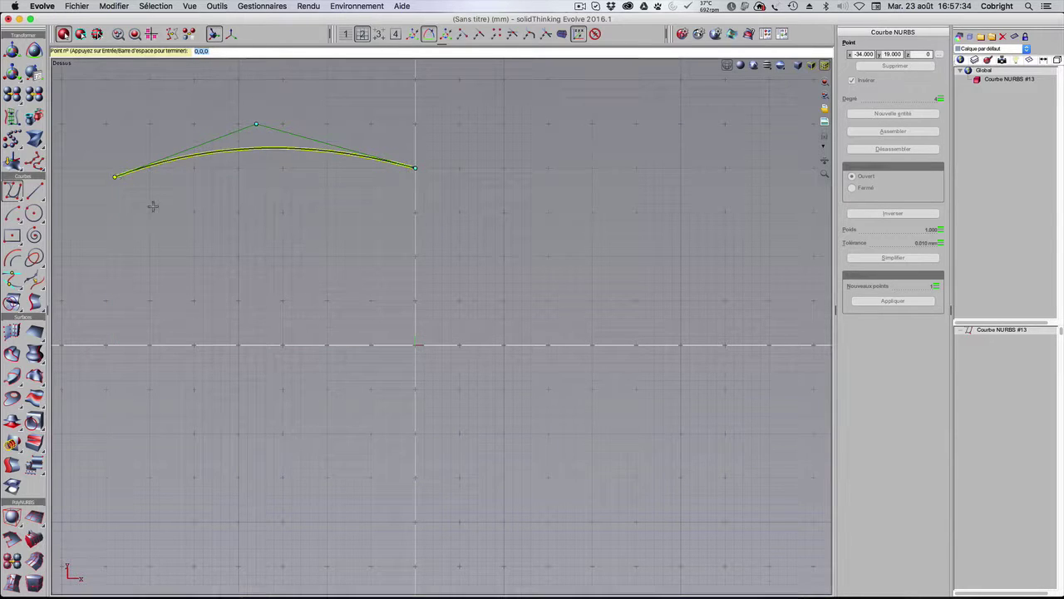
left_click(61, 168)
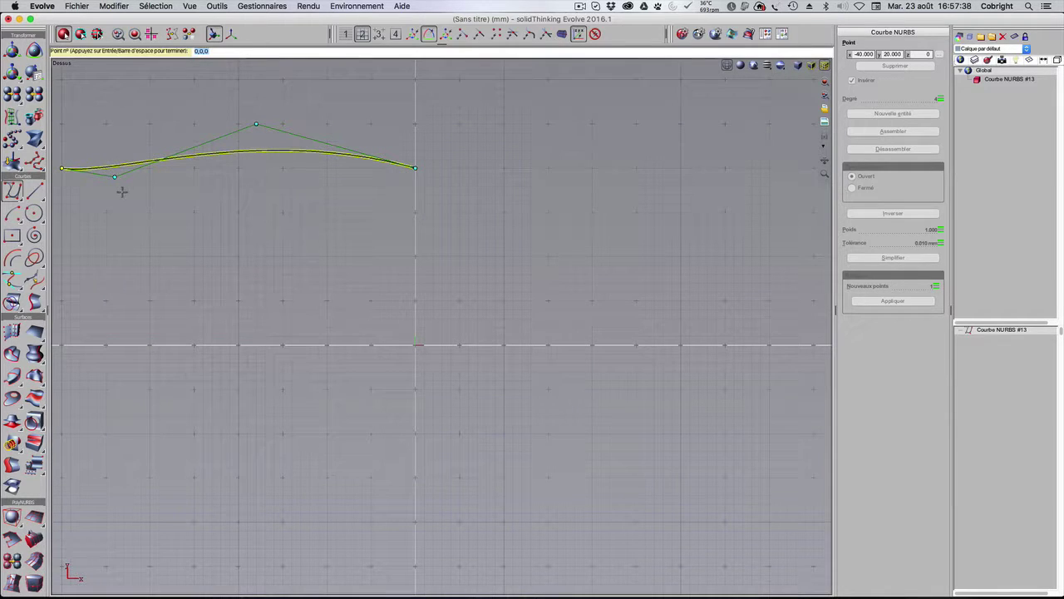
key("Return")
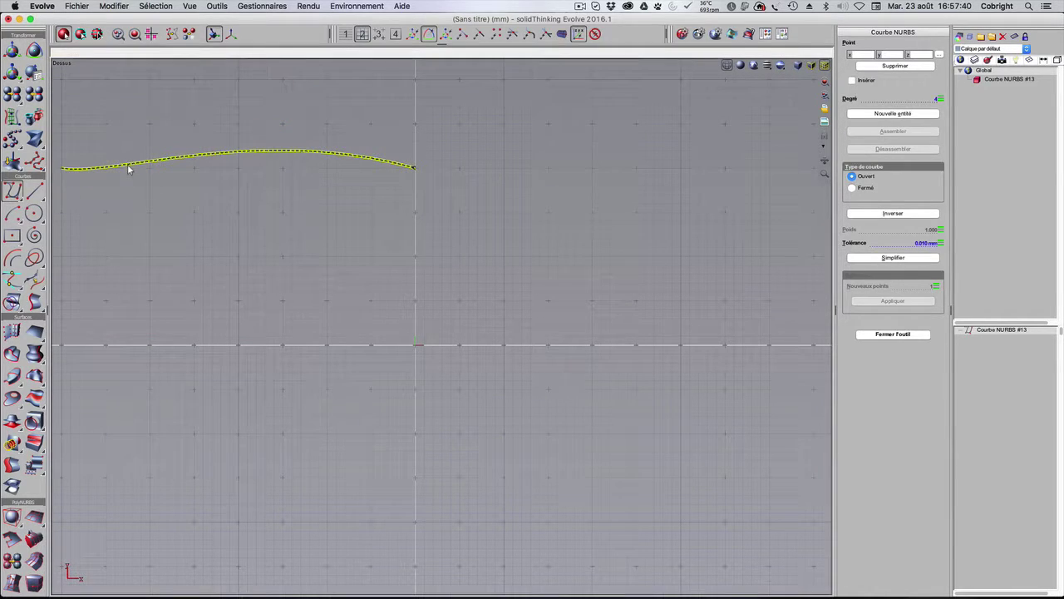
- Reshape the curve by moving its third control point to (-24, 14) and its second to (-18, 30), finishing the edit
left_click_drag(115, 178, 203, 220)
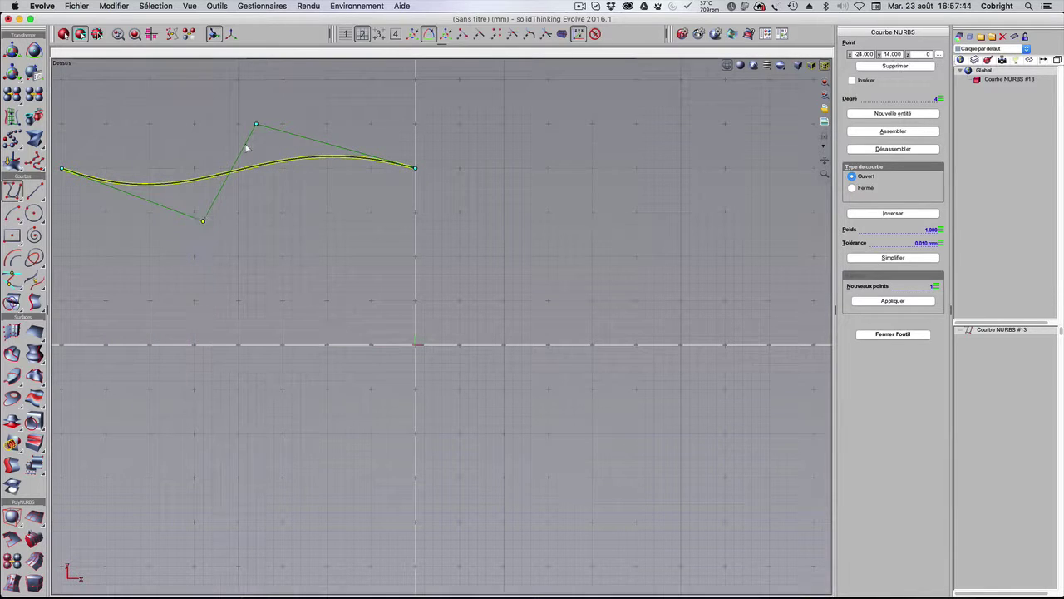
left_click_drag(256, 125, 256, 81)
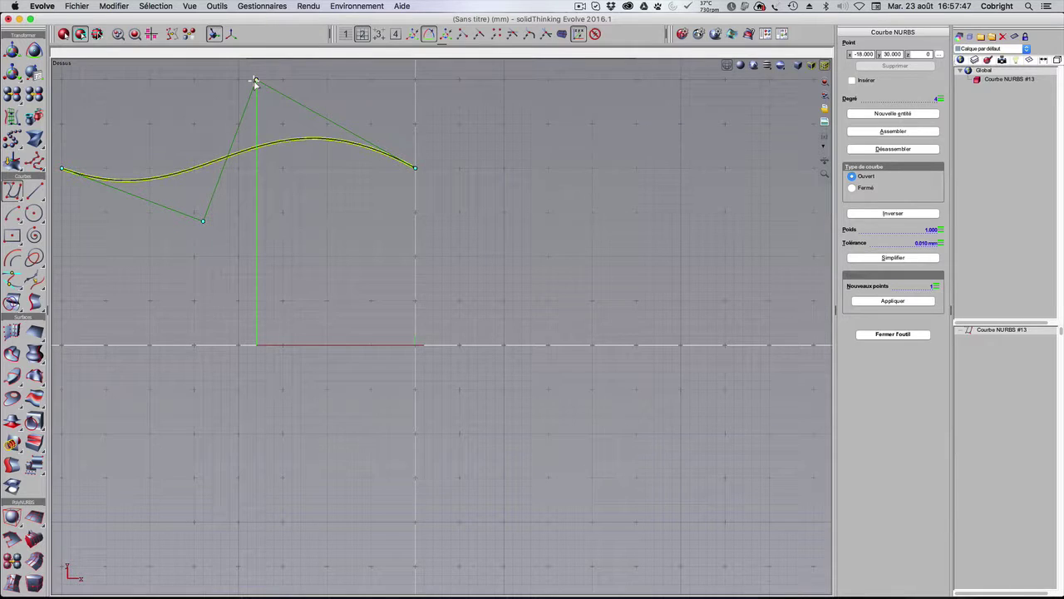
left_click(321, 217)
key("space")
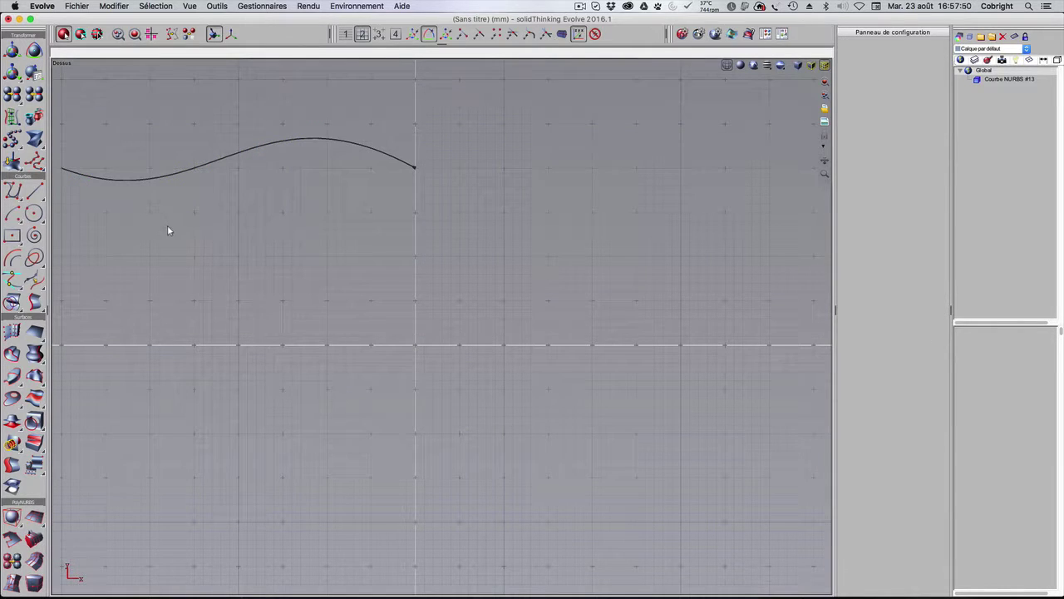
- Draw a vertical line from the curve's end point (-40, 20) down to (-40, 5)
middle_click_drag(167, 224, 423, 226)
left_click(36, 193)
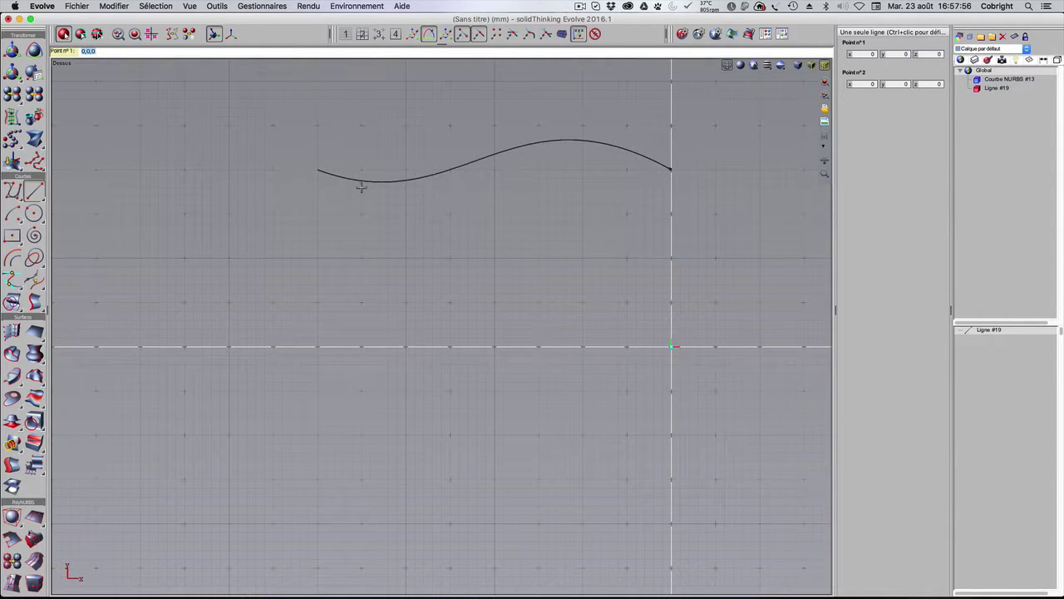
left_click(316, 171)
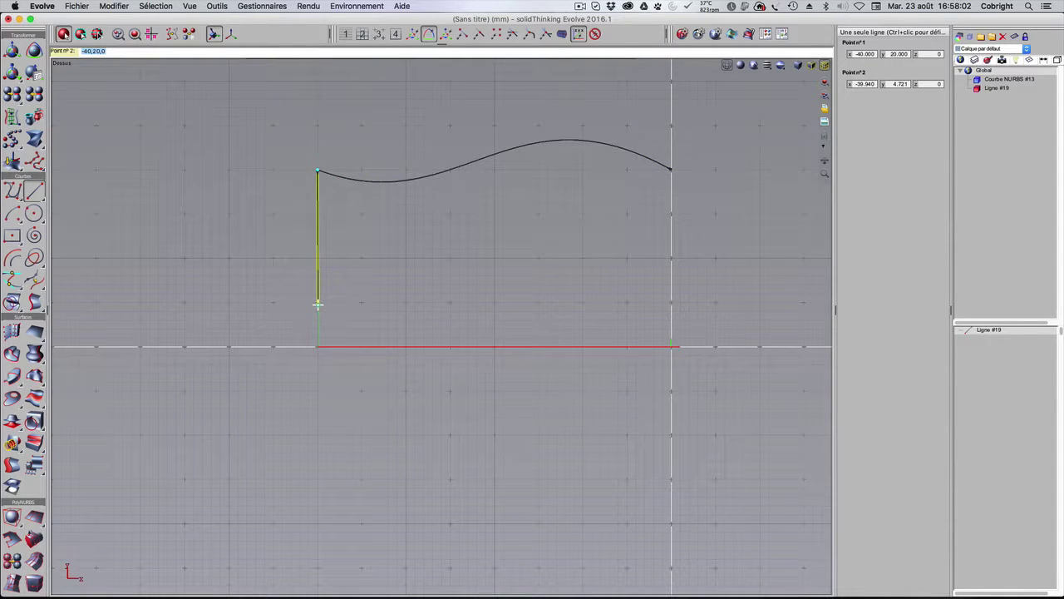
key("shift")
key("alt")
left_click(318, 304)
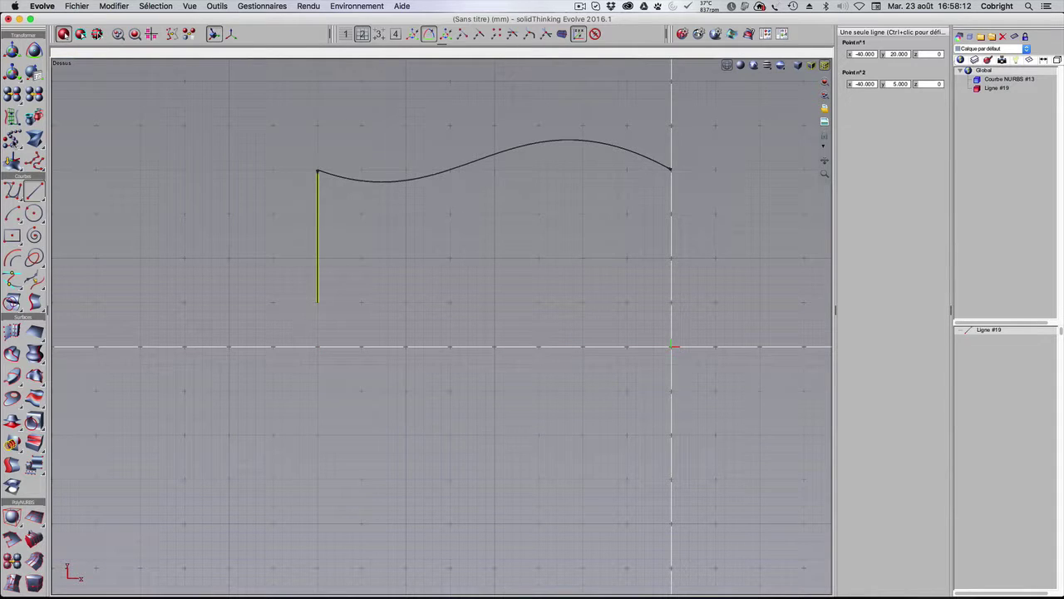
- Combine the vertical line and the NURBS curve into a single profile
left_click(13, 95)
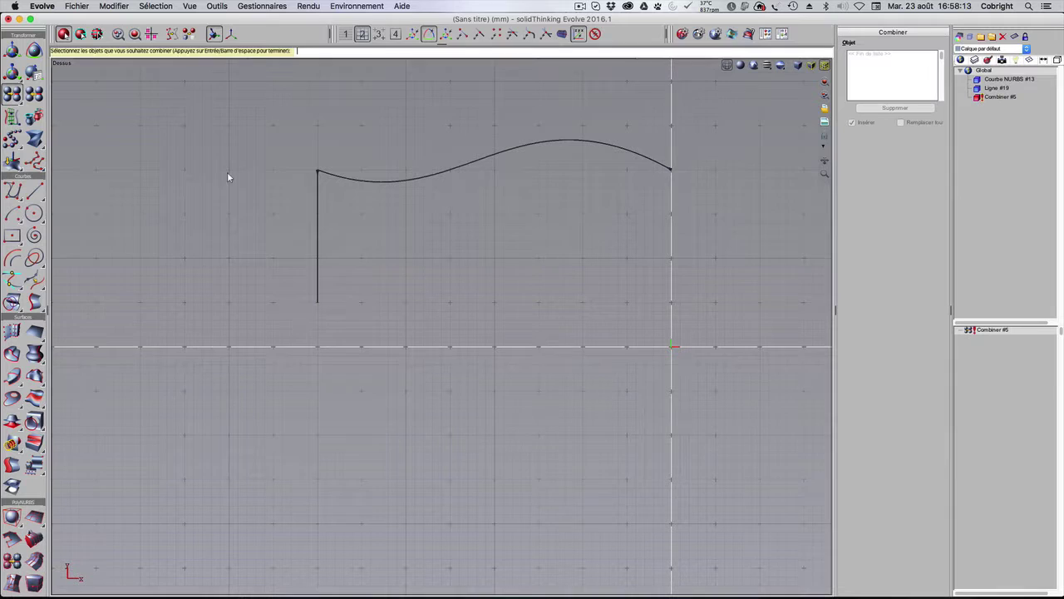
left_click(318, 202)
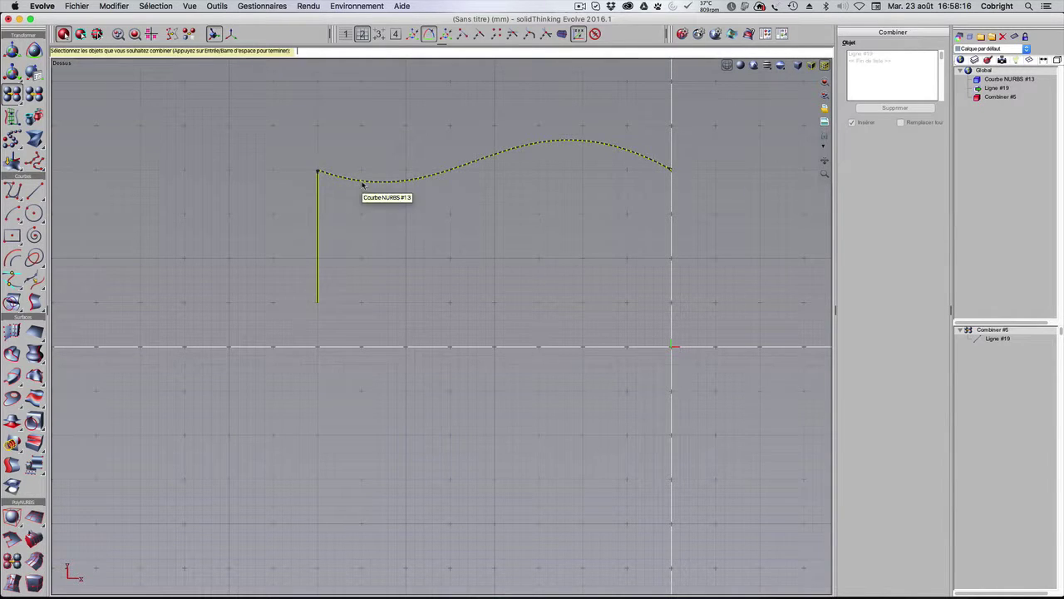
left_click(362, 183)
scroll(419, 356, "down", 2)
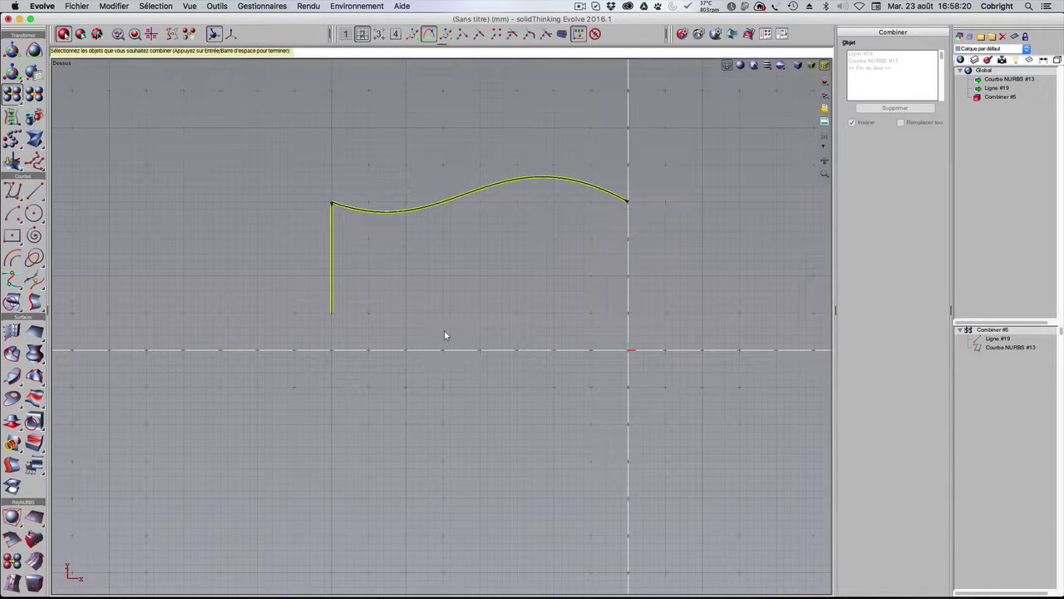
key("Return")
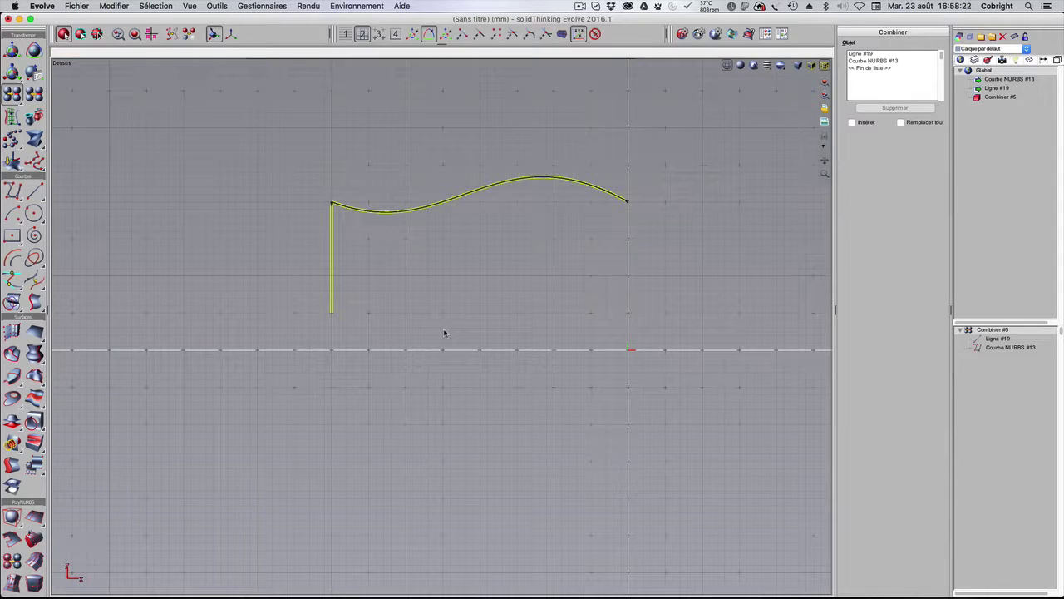
- Revolve the combined profile 360° around the Y direction, starting the axis at the curve's inner end (0, 20, 0) with grid 3 snapping
scroll(460, 316, "right", 5)
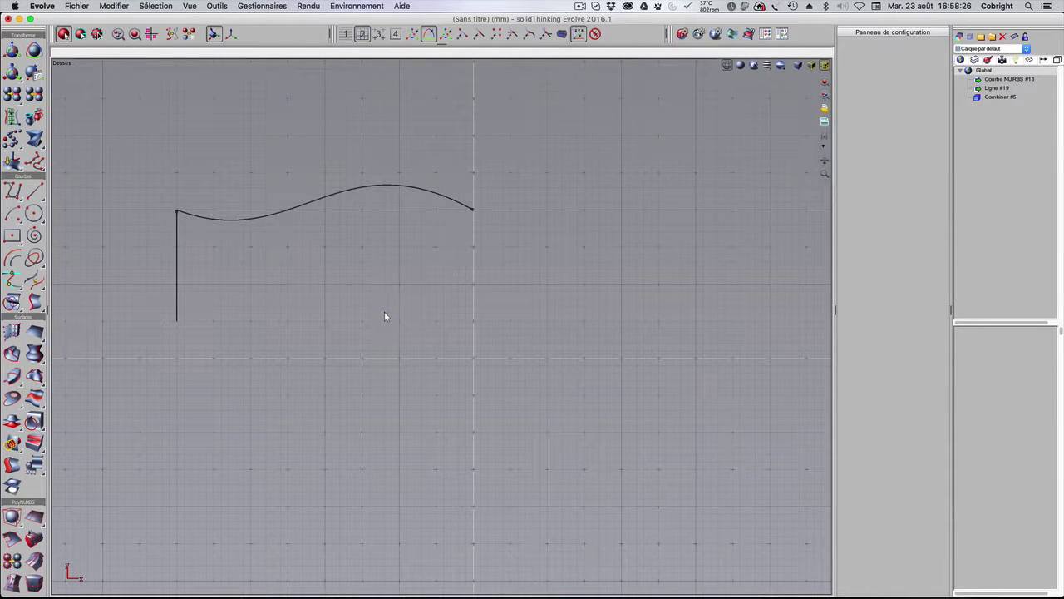
scroll(384, 316, "right", 3)
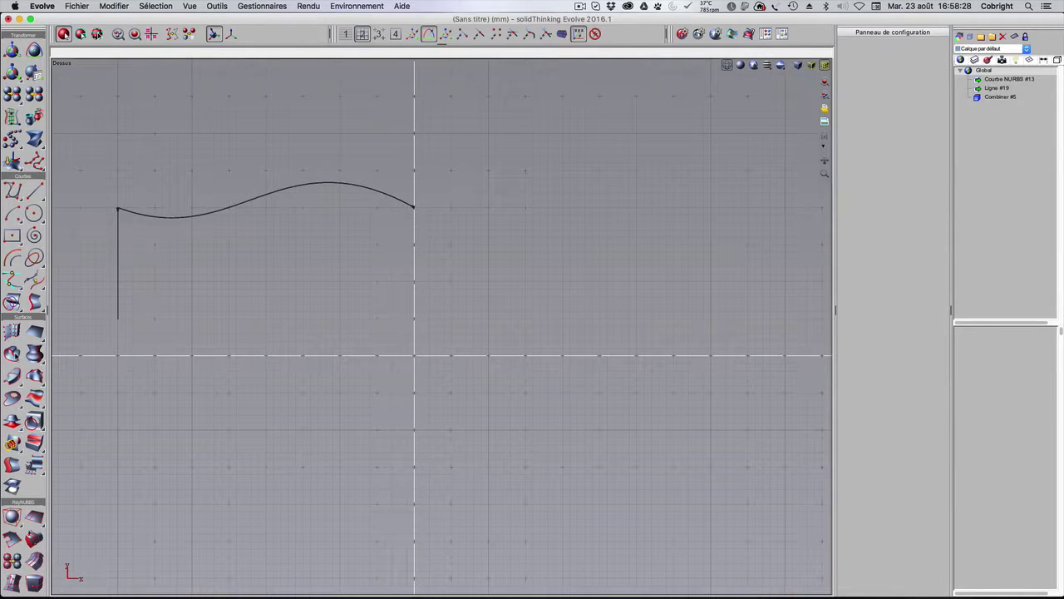
left_click(34, 354)
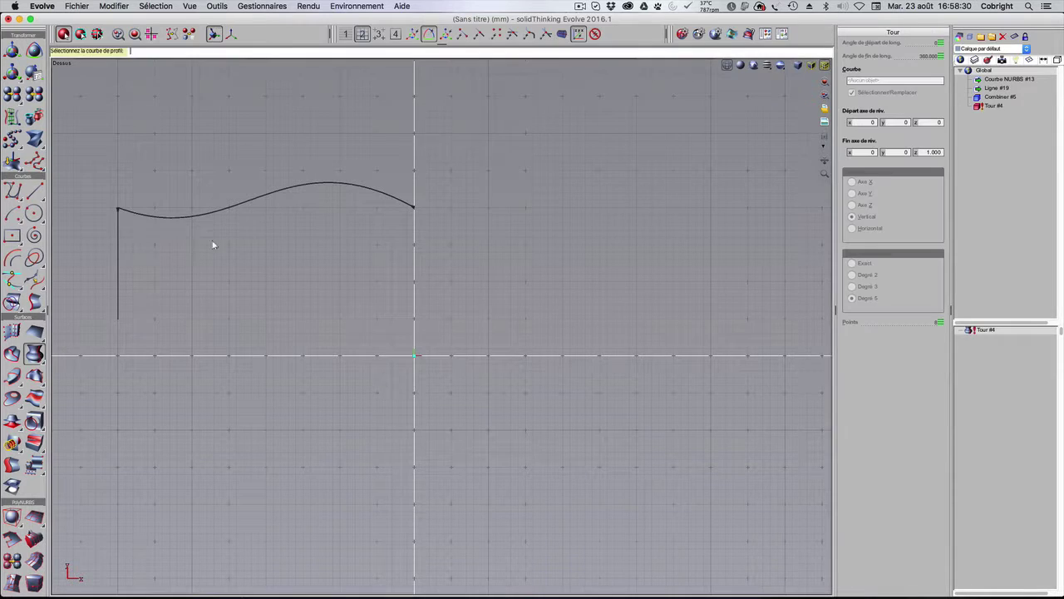
left_click(283, 195)
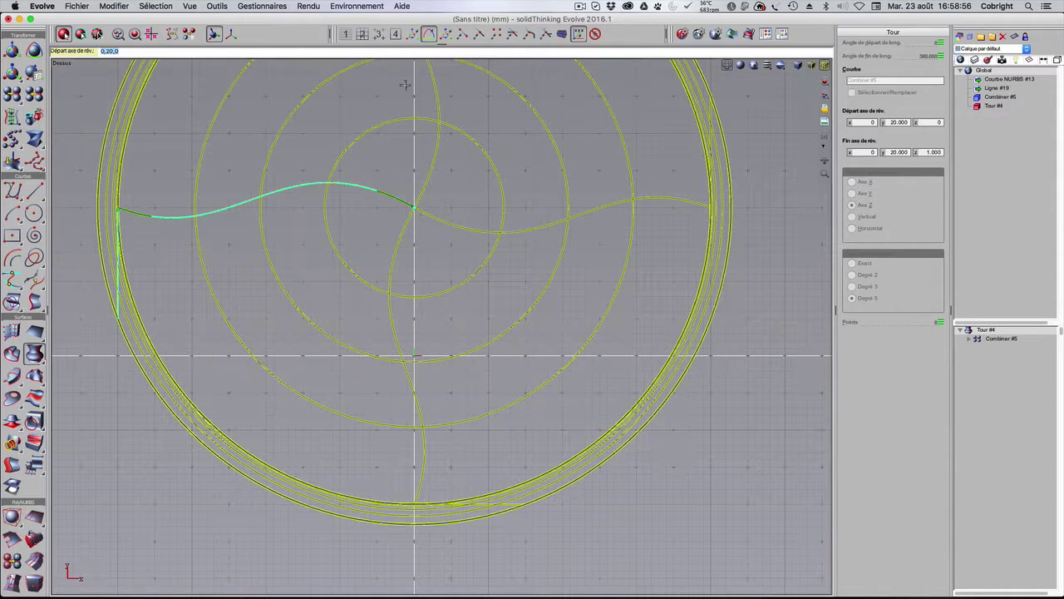
left_click(378, 34)
left_click(413, 206)
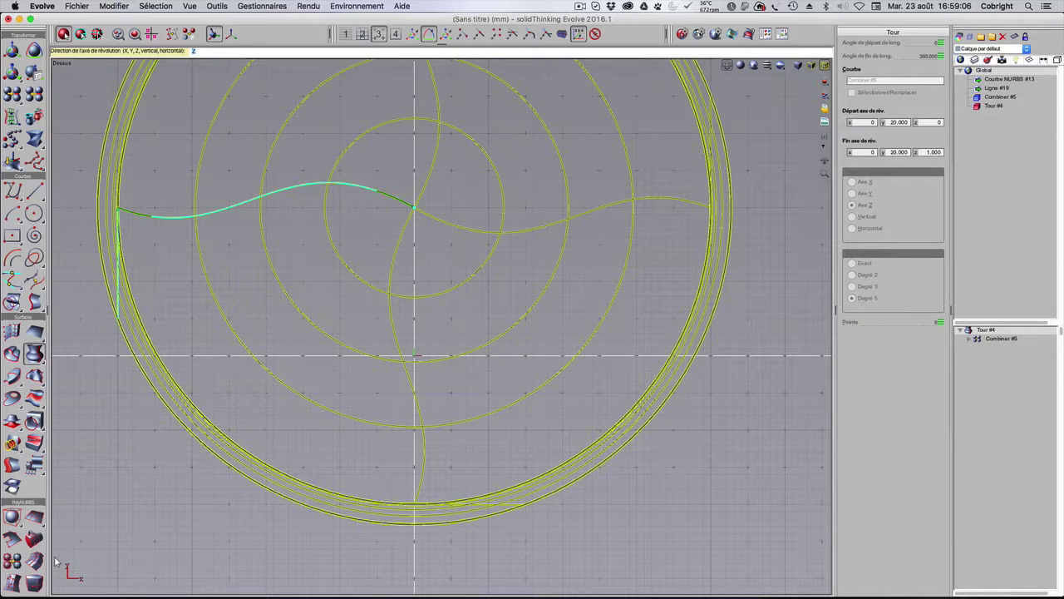
type("y")
key("Return")
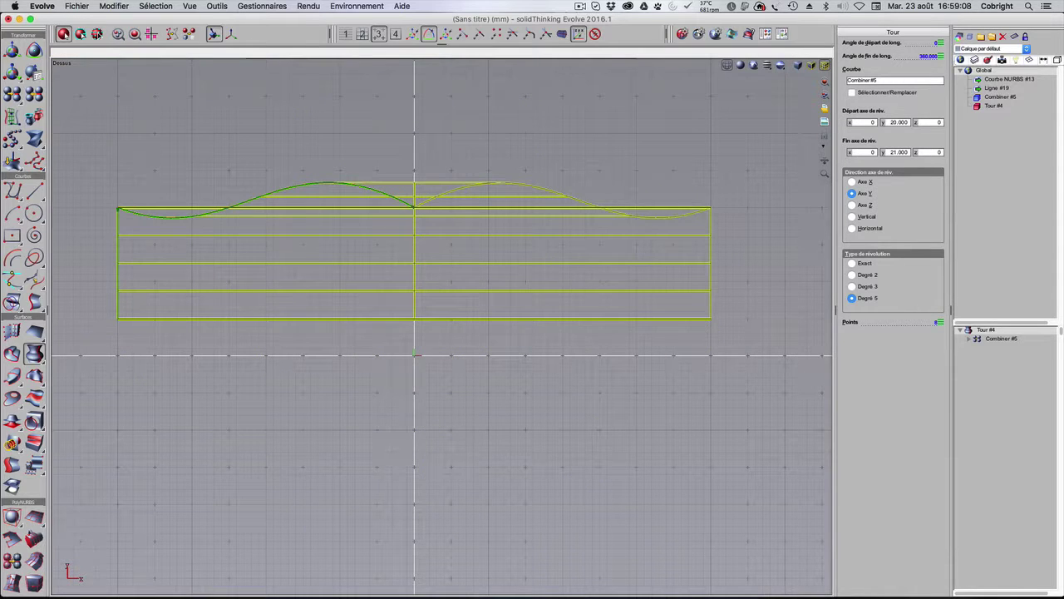
- Enlarge the perspective view, centre the revolved shape in it and deselect the shape
double_click(571, 64)
double_click(573, 66)
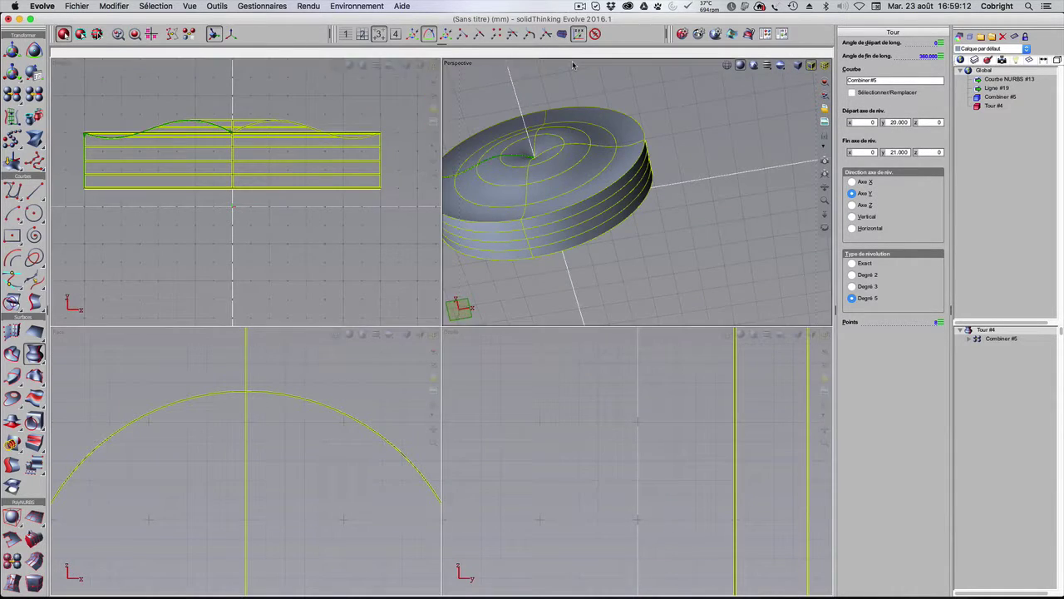
middle_click_drag(508, 416, 723, 266)
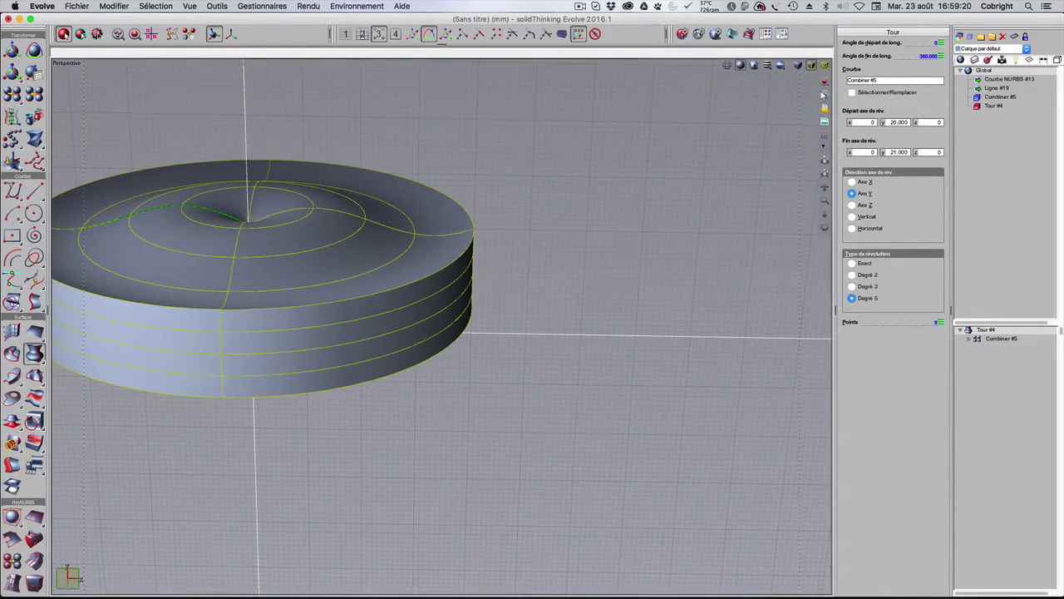
left_click(823, 95)
middle_click_drag(662, 357, 697, 340)
left_click(698, 335)
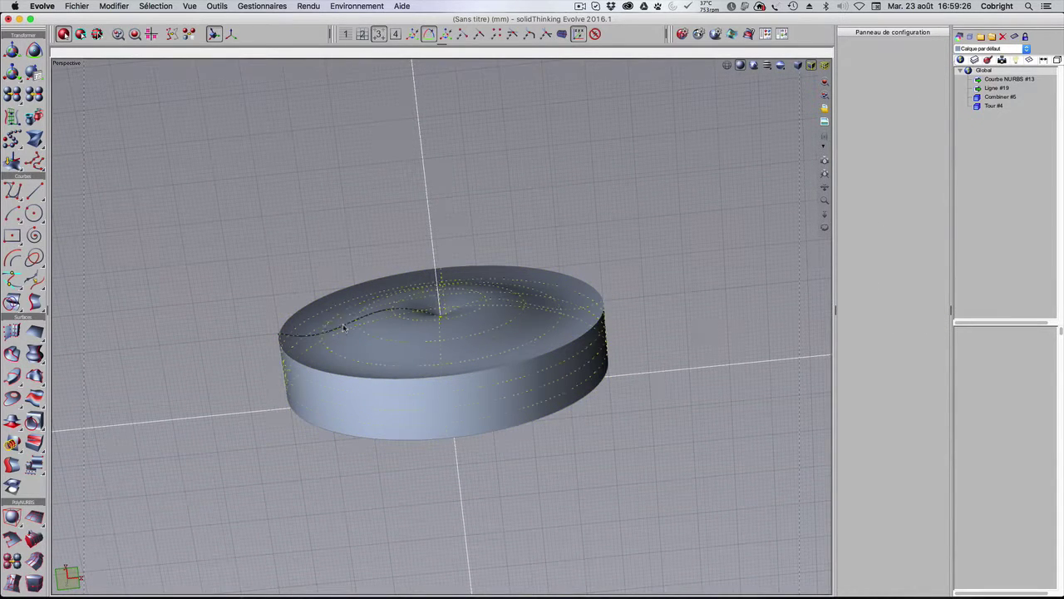
- Edit the profile's NURBS curve, moving its second control point to about (-12.5, 40.7) and its third to about (-23.2, 2.9)
left_click(1000, 79)
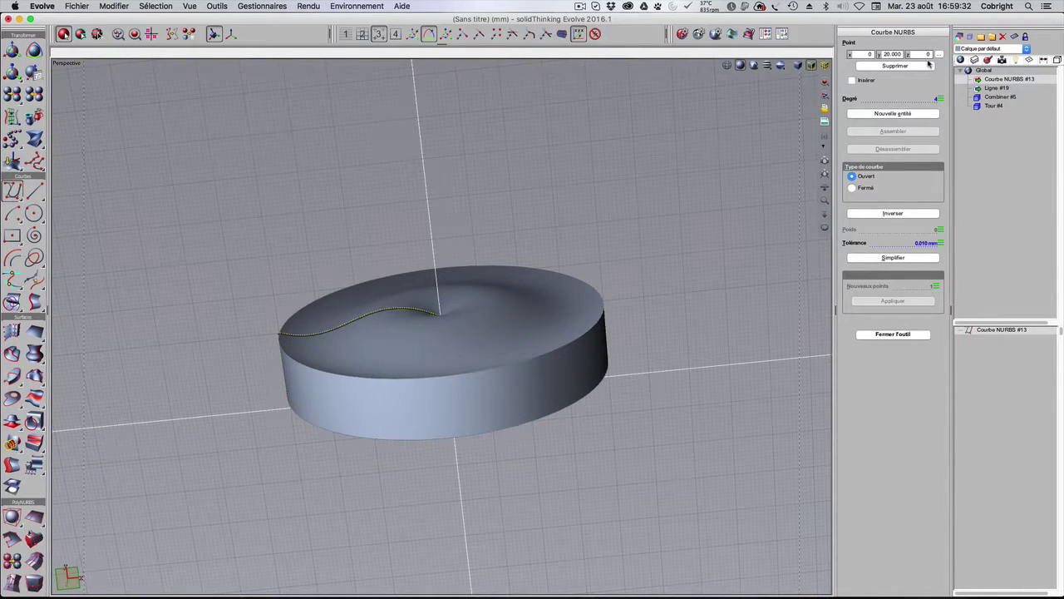
left_click(80, 35)
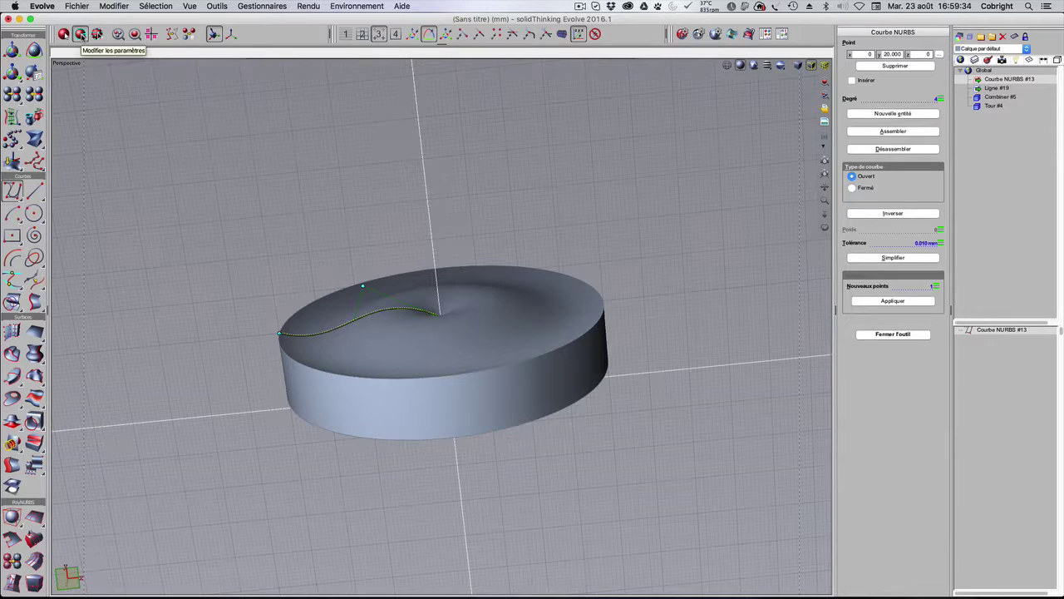
middle_click_drag(274, 184, 336, 209)
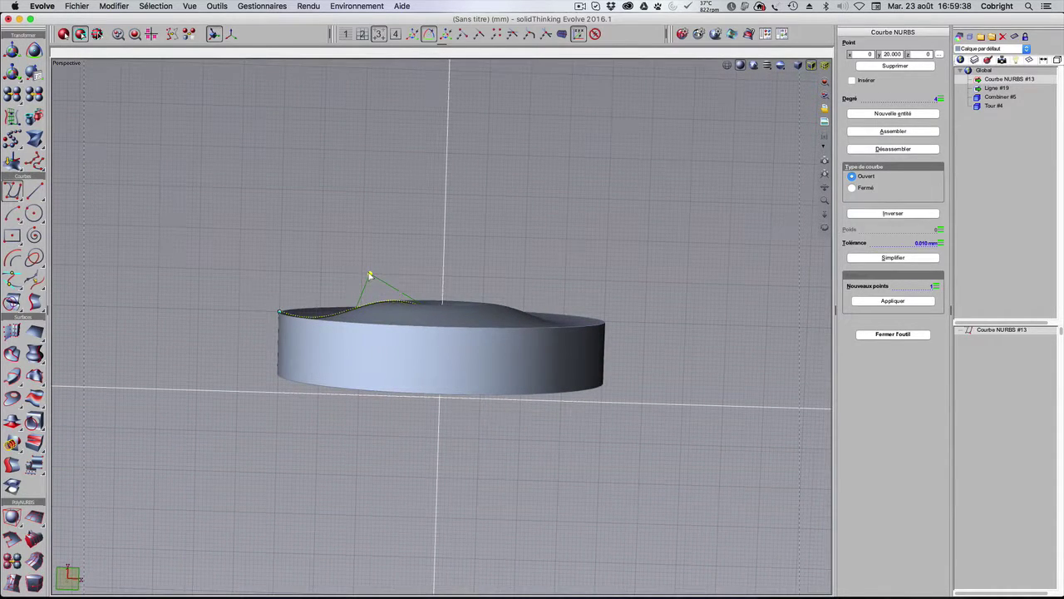
left_click_drag(370, 275, 393, 231)
middle_click_drag(292, 445, 314, 449)
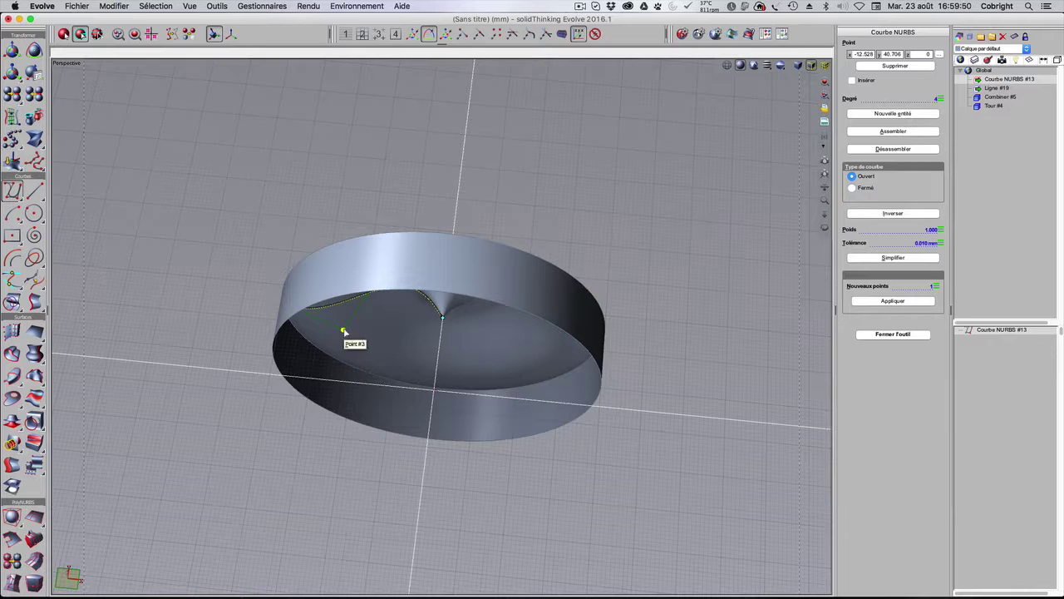
left_click_drag(344, 331, 340, 370)
- Exaggerate the curve by moving its third control point to about (-20.9, -4.7) and its second to about (-9.9, 49.9)
middle_click_drag(680, 311, 574, 315)
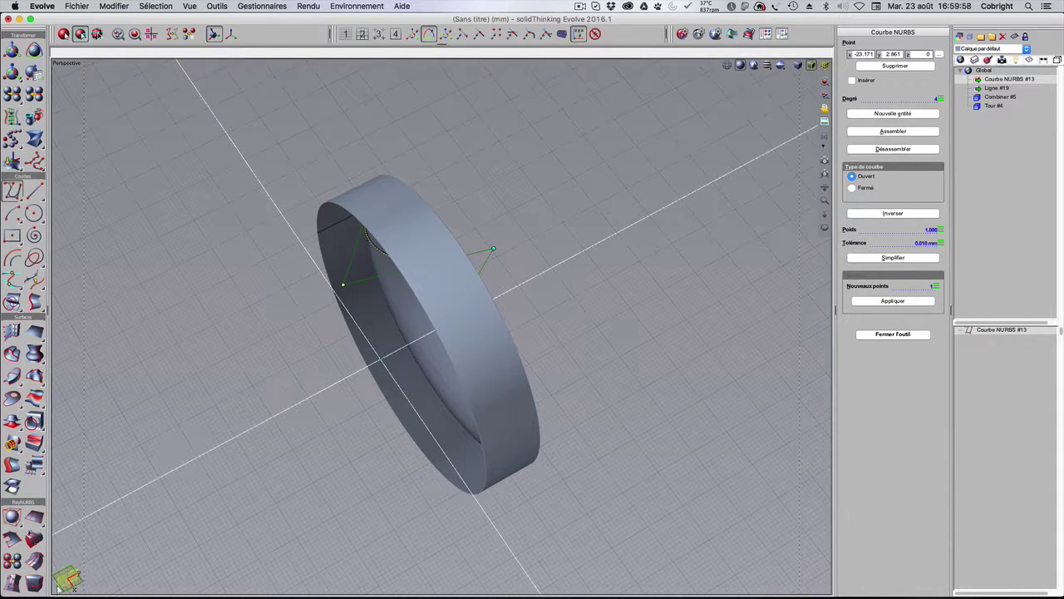
middle_click_drag(218, 476, 365, 444)
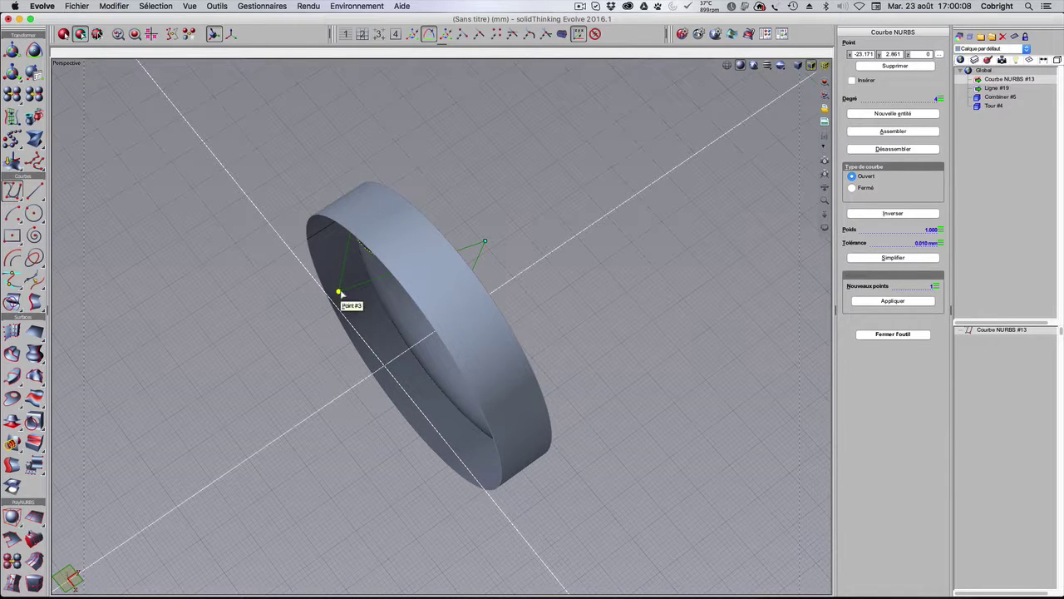
left_click_drag(339, 293, 319, 314)
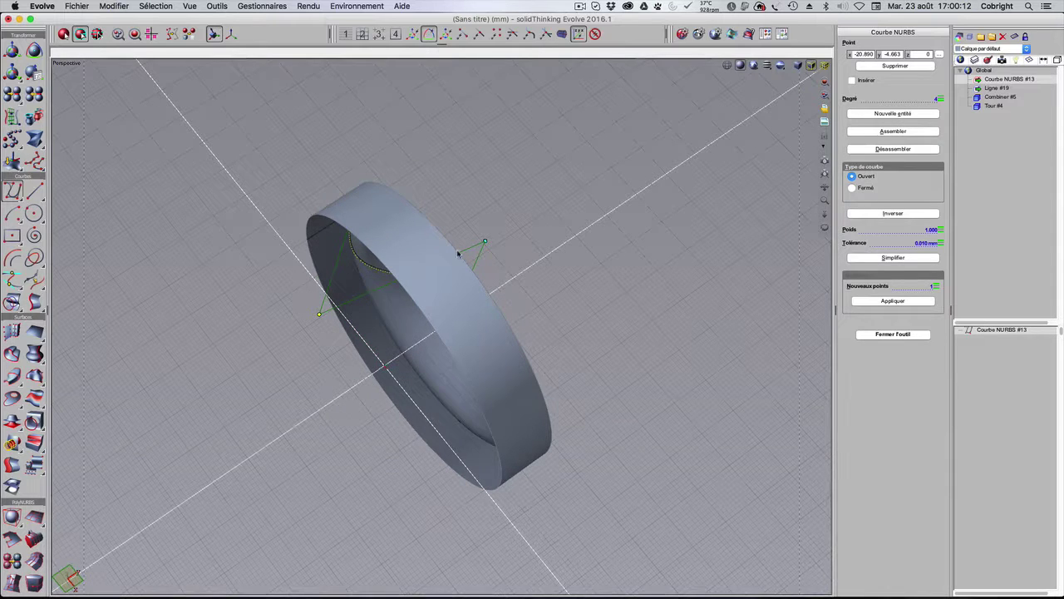
left_click_drag(482, 242, 521, 230)
- Move the curve's second control point to about (-9.4, 29.8) and its third to about (-21.2, 30.0), then finish editing
middle_click_drag(520, 230, 473, 593)
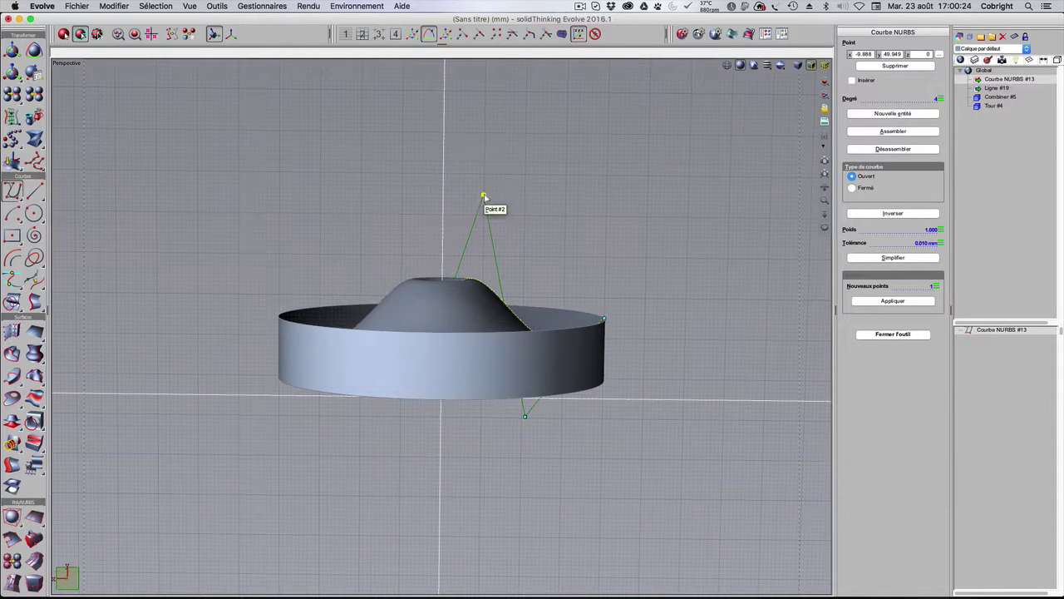
left_click_drag(484, 196, 480, 278)
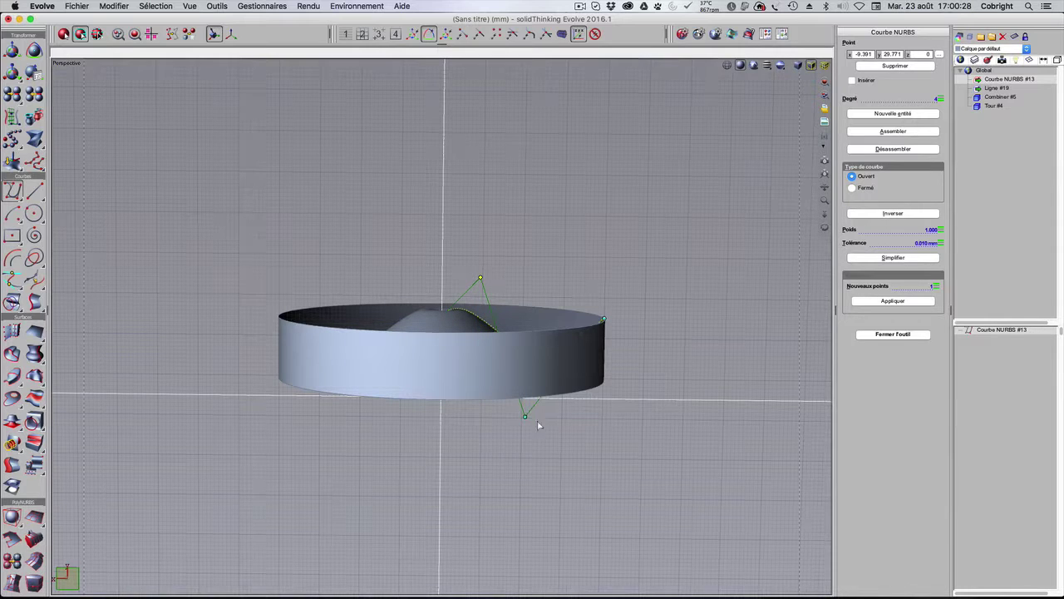
left_click_drag(526, 424, 529, 276)
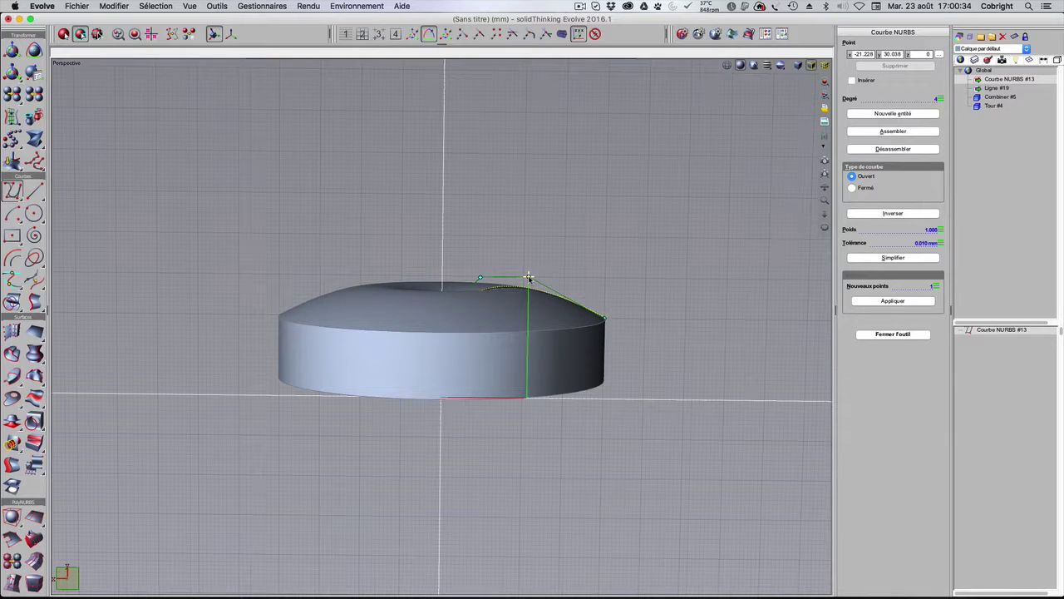
middle_click_drag(558, 258, 540, 333)
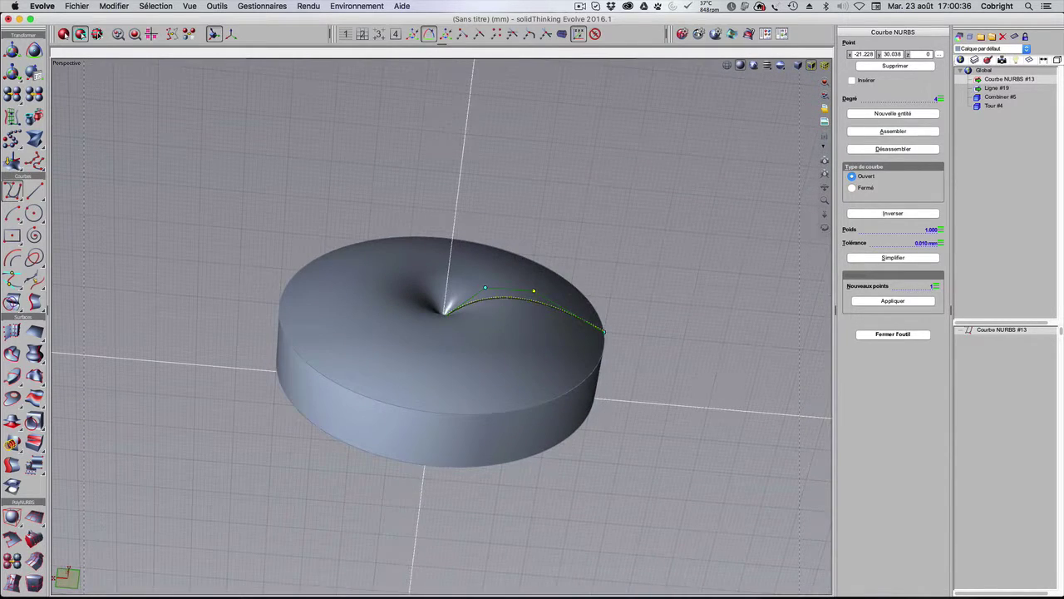
key("space")
middle_click_drag(605, 249, 605, 236)
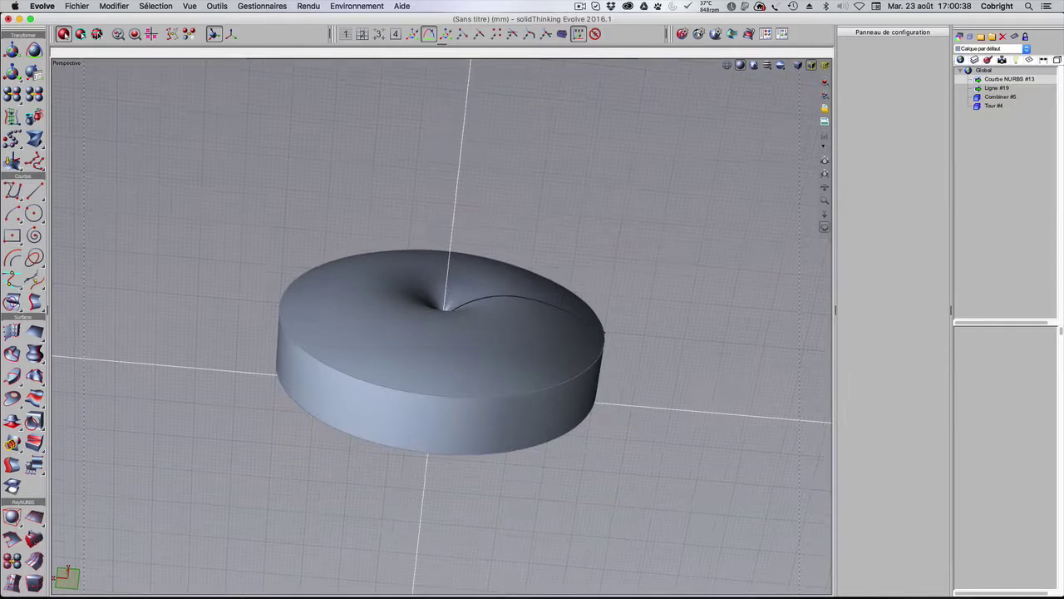
- Reopen the profile's NURBS curve for point editing and insert 4 new points between its two middle control points
left_click(999, 80)
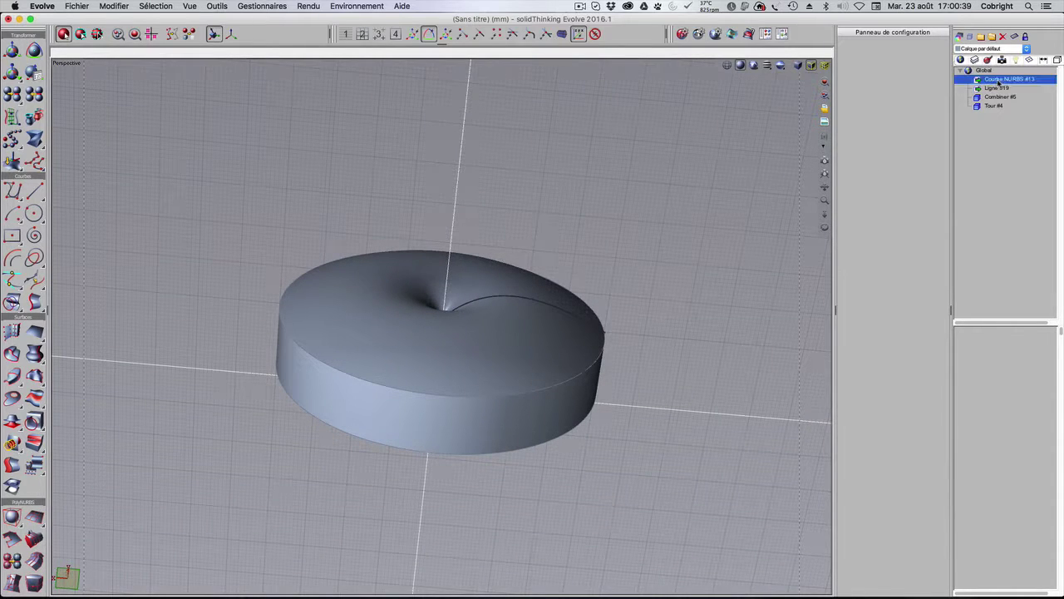
left_click(733, 170)
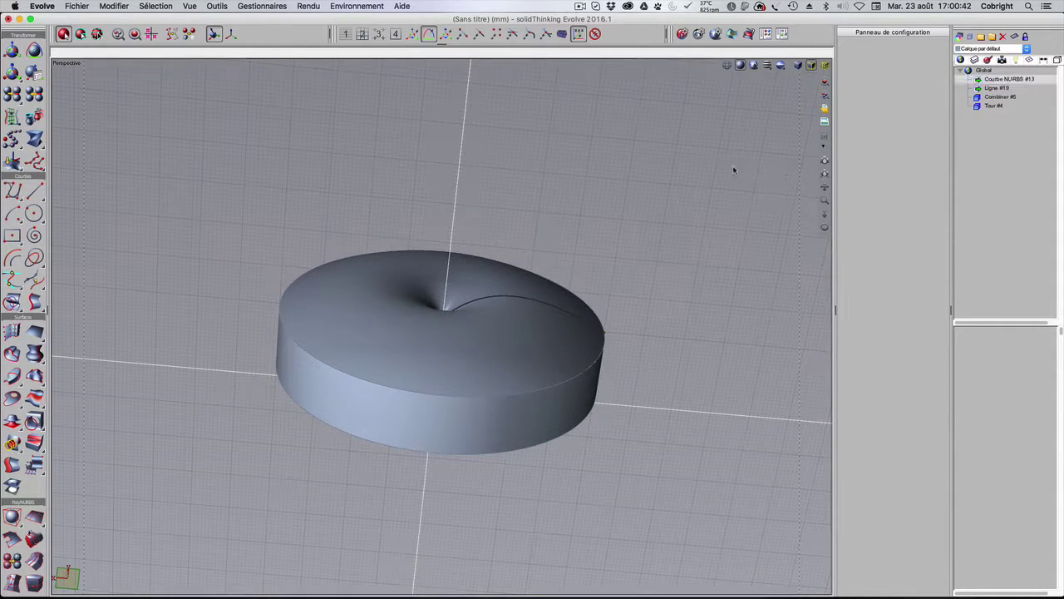
double_click(992, 80)
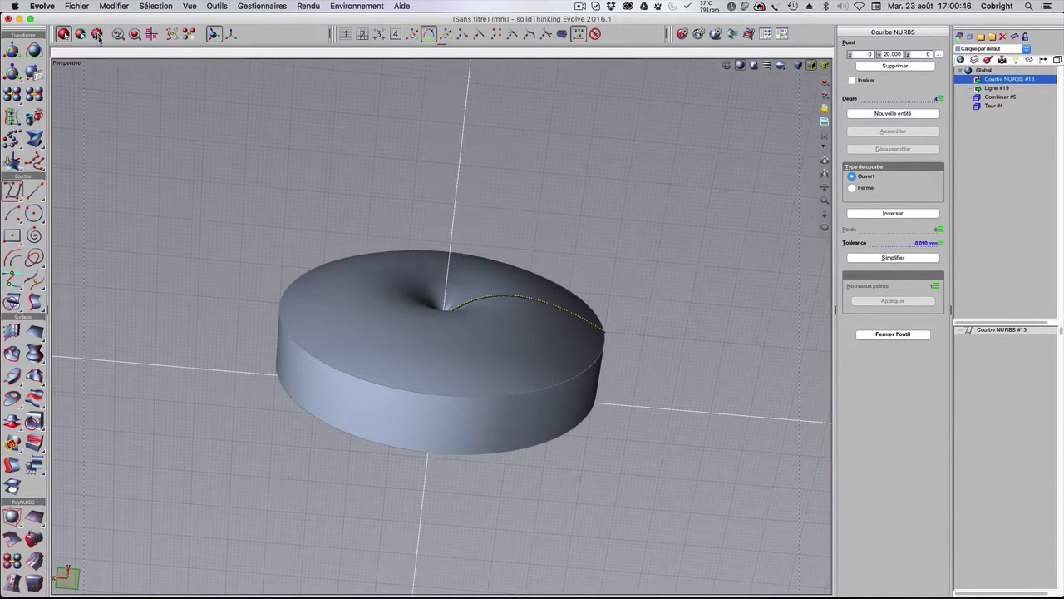
left_click(79, 34)
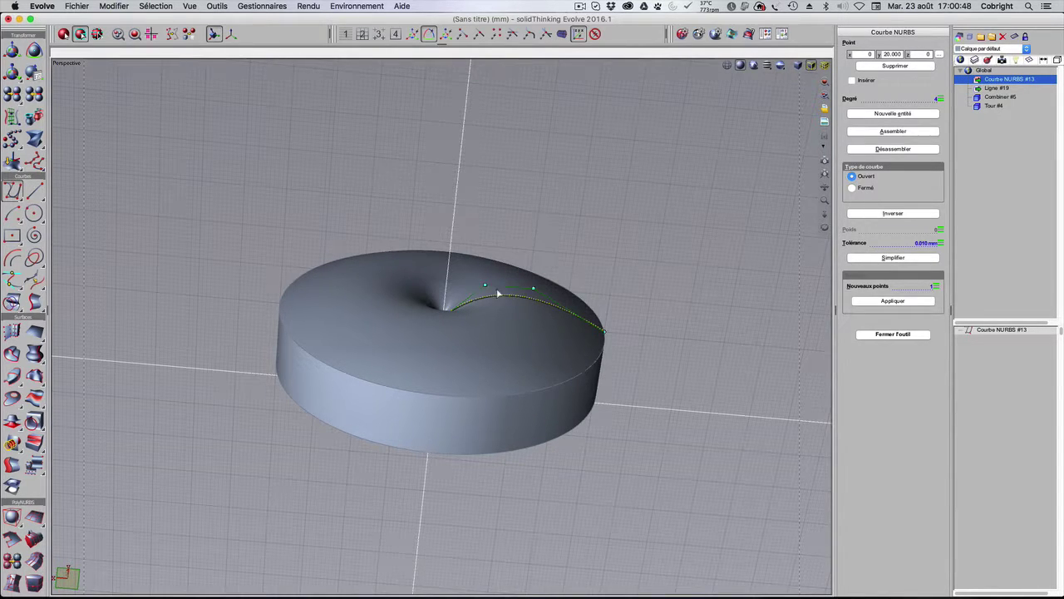
scroll(497, 293, "down", 2)
scroll(497, 293, "up", 6)
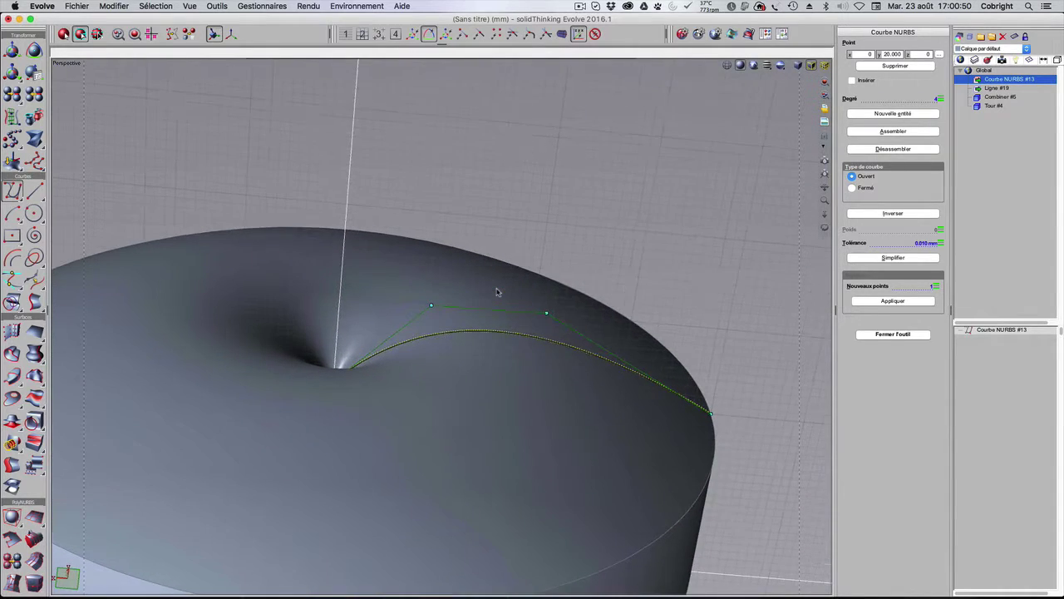
left_click(431, 306)
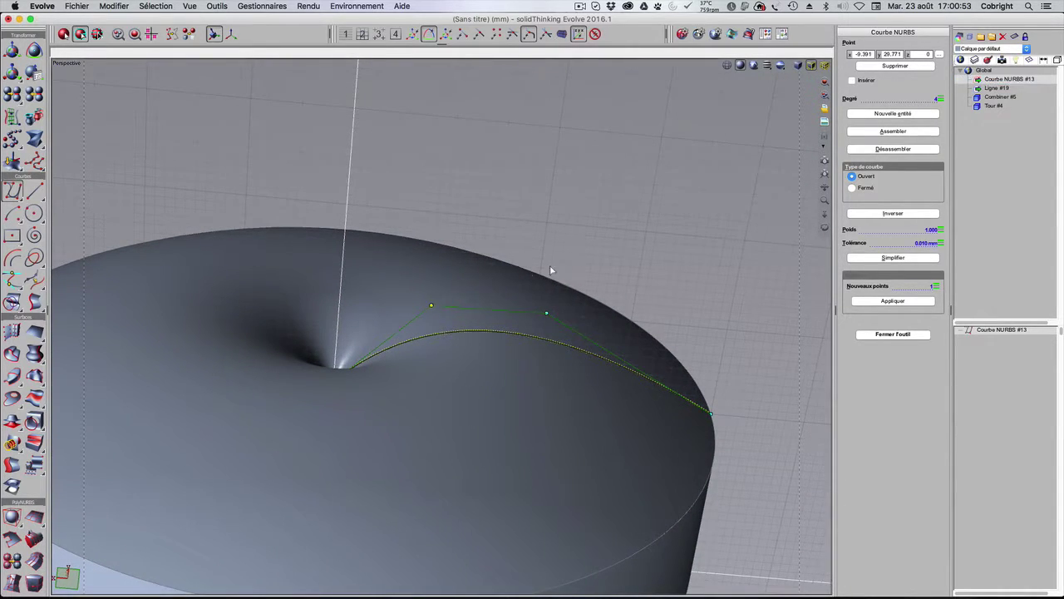
left_click(546, 315)
left_click(934, 288)
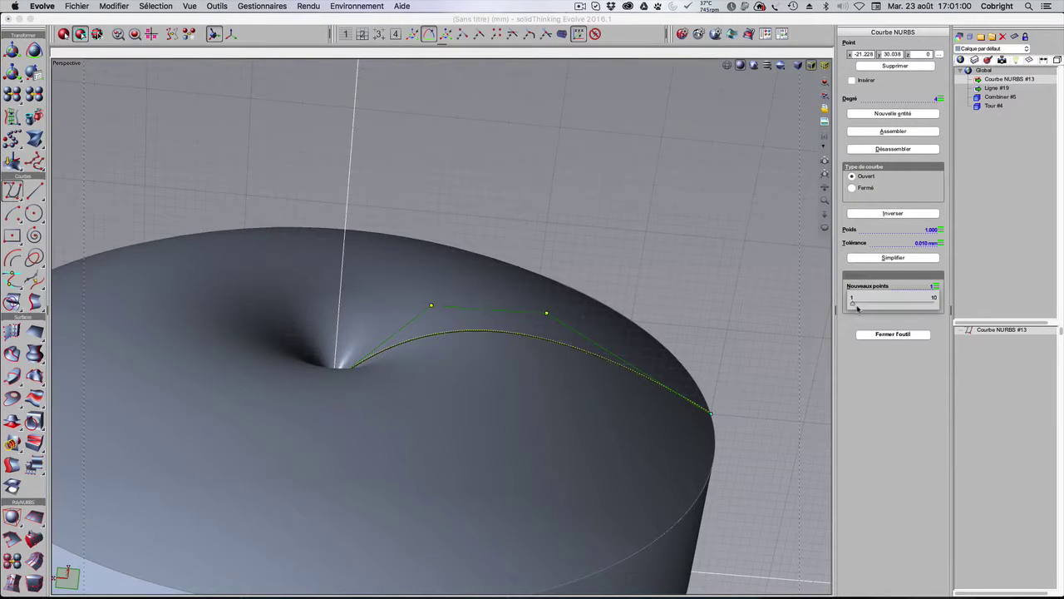
left_click_drag(852, 303, 873, 303)
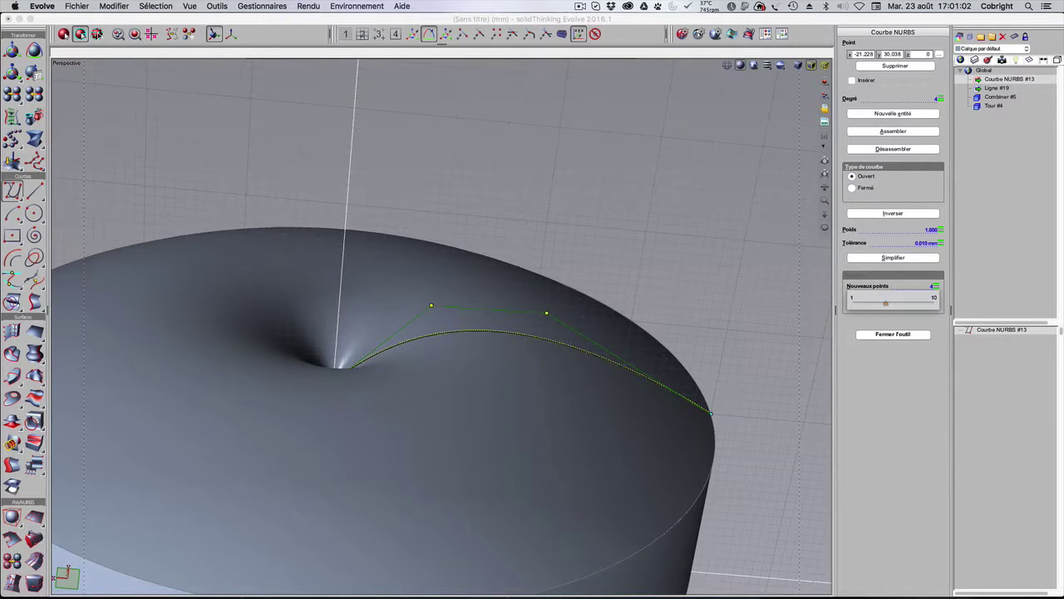
left_click(871, 325)
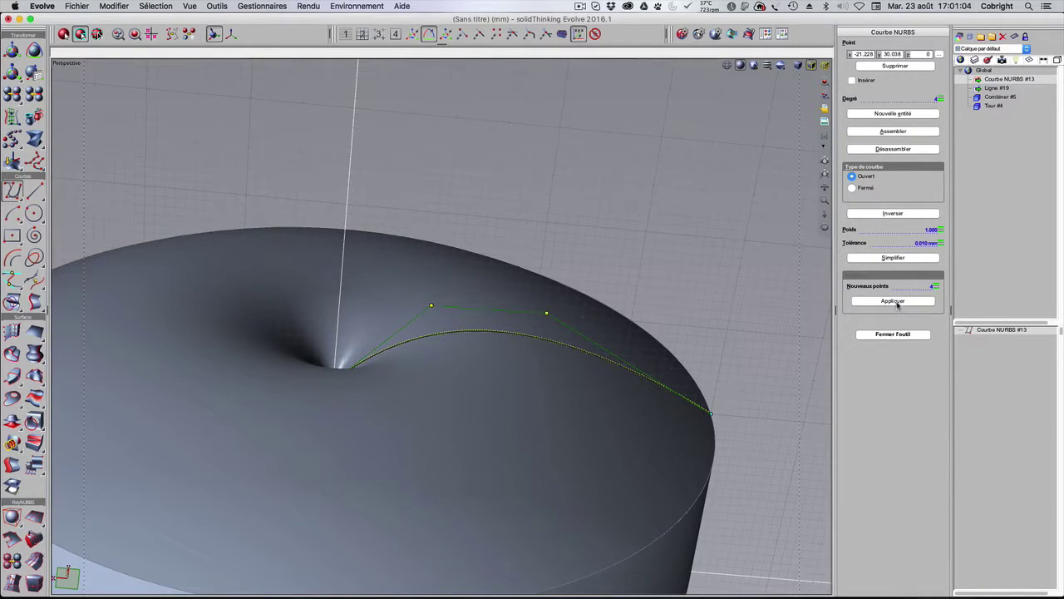
left_click(897, 303)
middle_click_drag(499, 349, 481, 293)
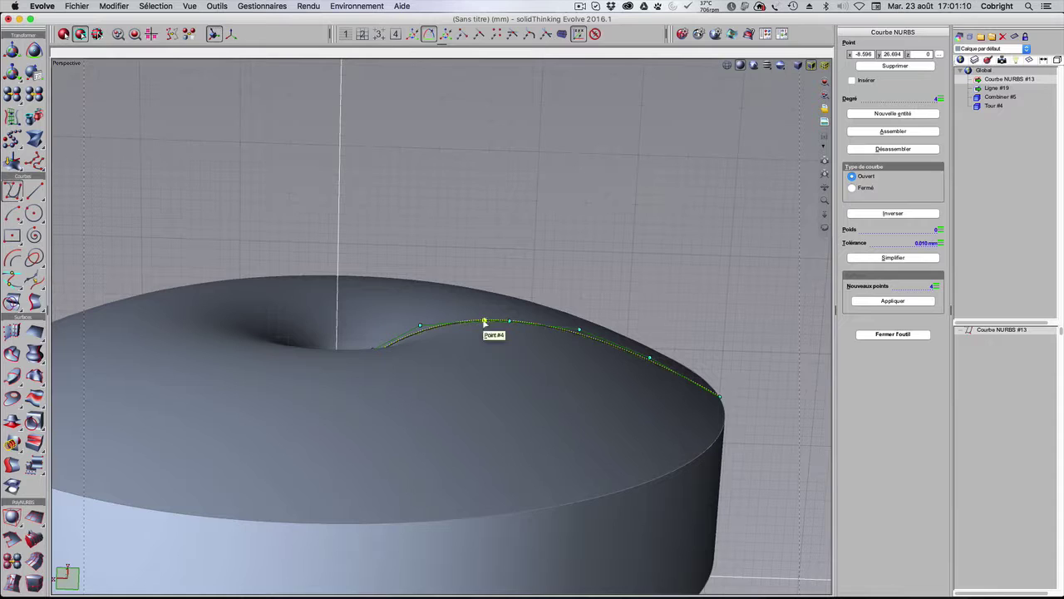
- Move the curve's fourth control point to about (-14.9, 25.0), third to (-8.1, 29.4) and seventh to (-28.3, 28.1), and lower the sixth slightly
left_click_drag(485, 323, 481, 344)
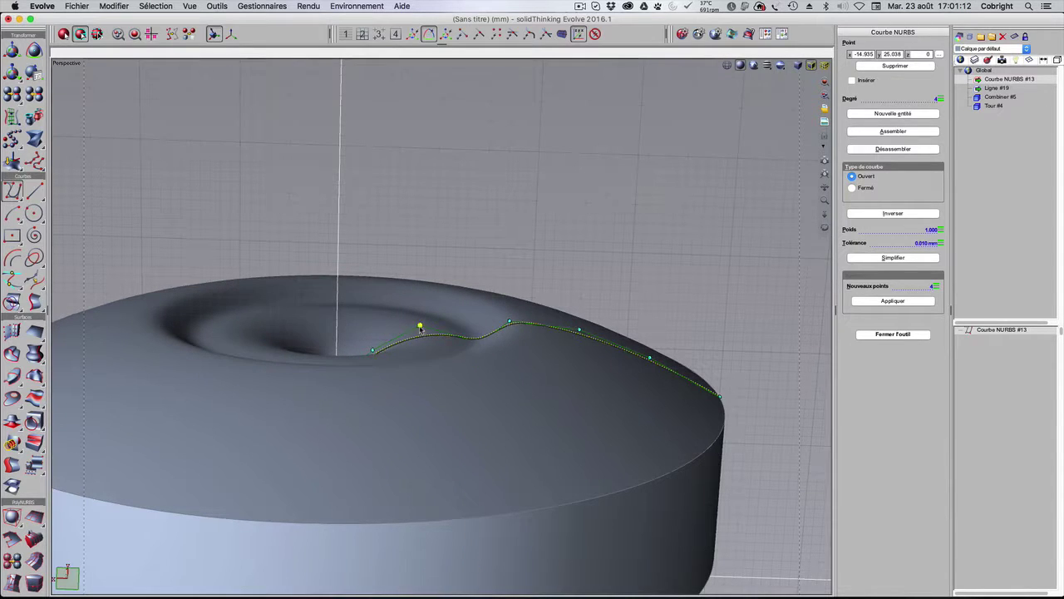
left_click_drag(420, 325, 416, 299)
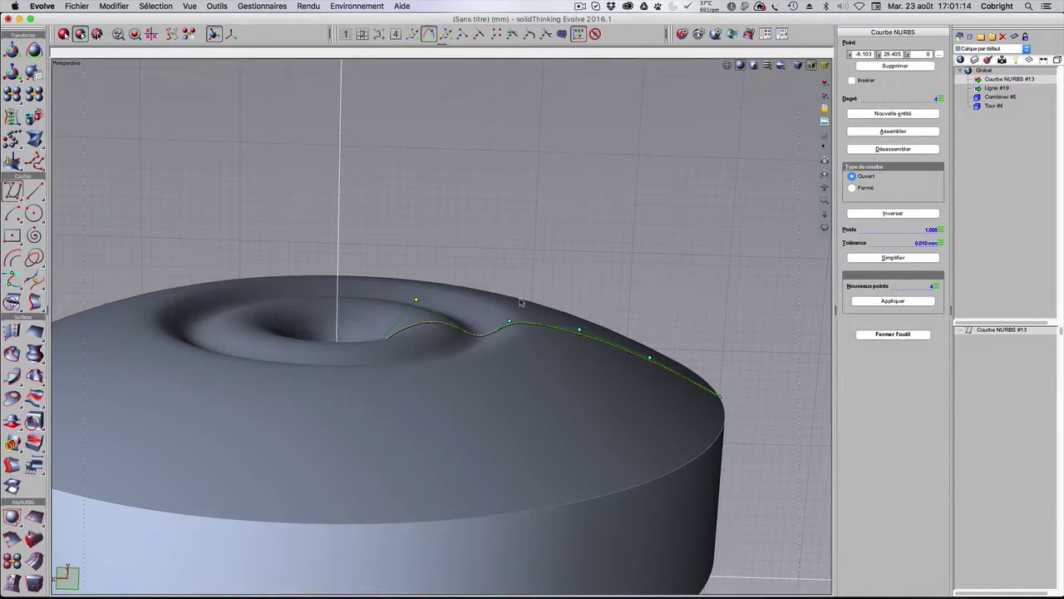
left_click_drag(582, 334, 577, 362)
left_click_drag(652, 364, 614, 313)
- Using wireframe display, move the curve's sixth control point to about (-23.8, 17.2), fifth to (-22.5, 27.2) and second to (-5.8, 18.4), then finish editing
middle_click_drag(711, 301, 711, 218)
mouse_move(711, 116)
middle_mouse_down()
mouse_move(712, 75)
mouse_move(715, 135)
middle_mouse_up()
left_click(730, 65)
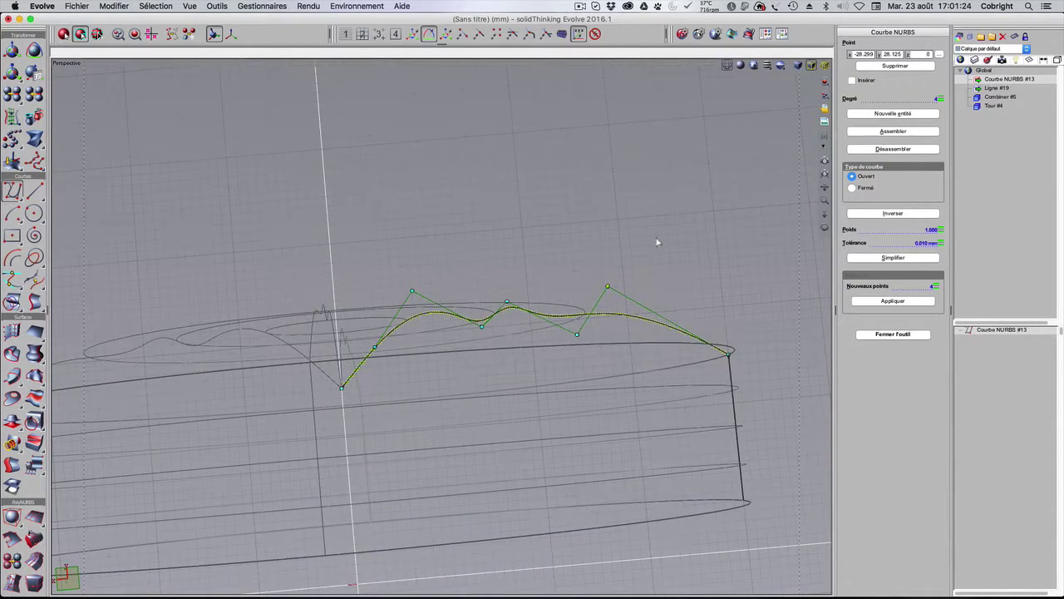
left_click_drag(577, 337, 574, 395)
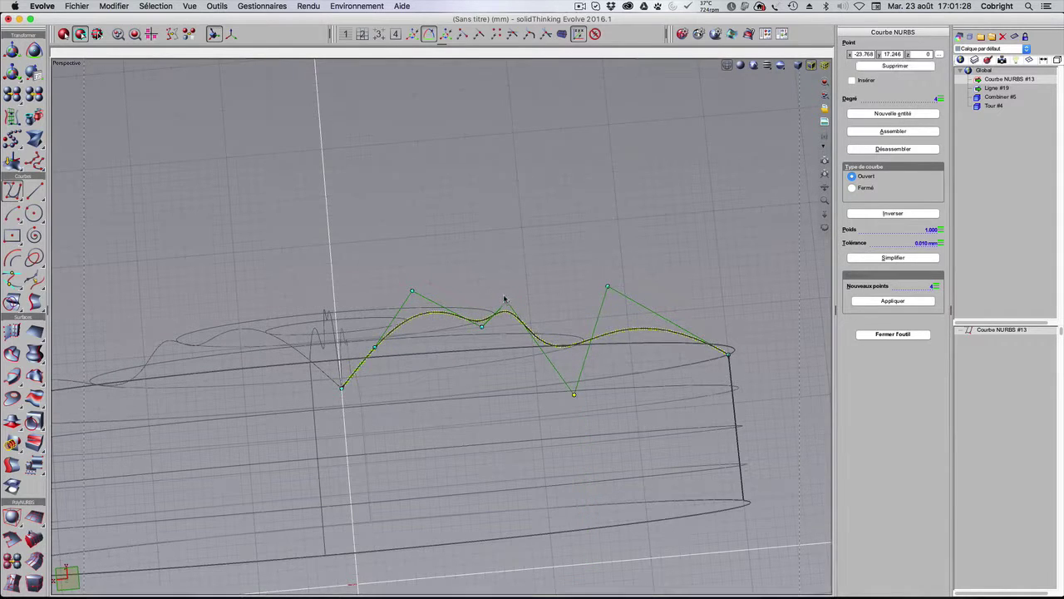
left_click_drag(507, 304, 553, 300)
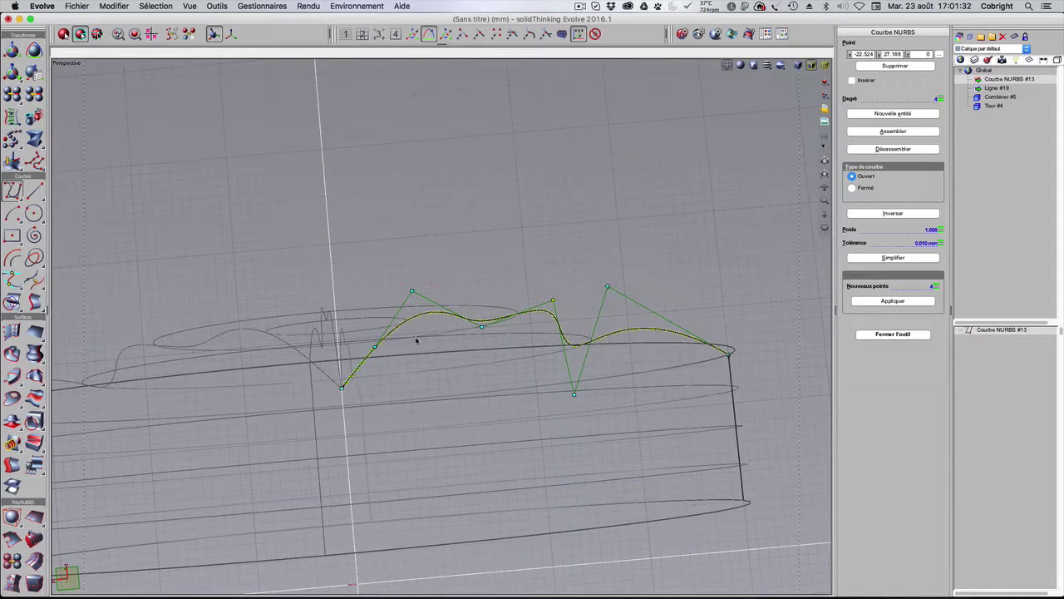
left_click_drag(376, 349, 399, 399)
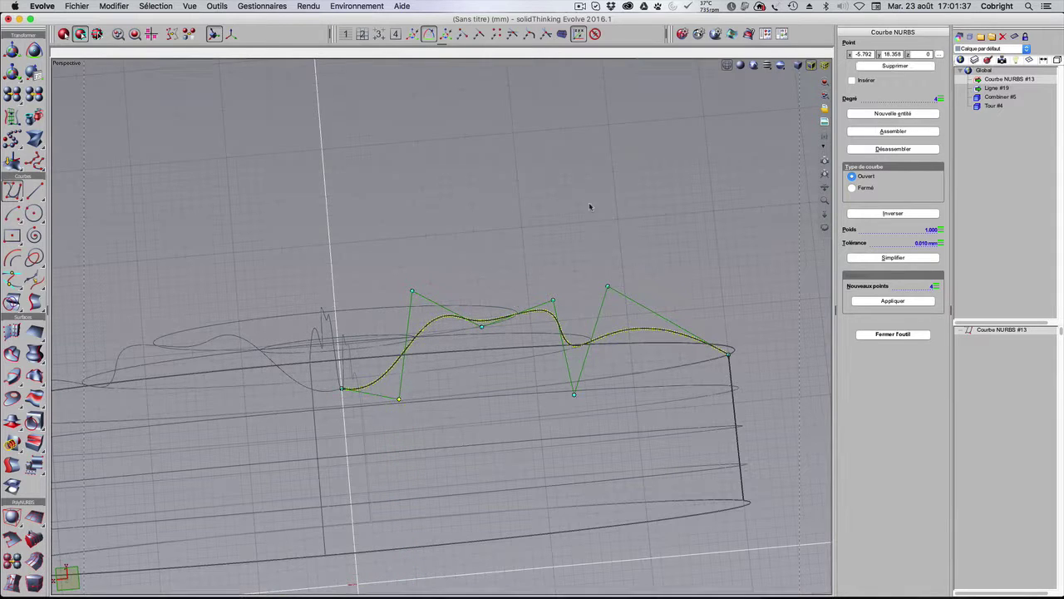
left_click(740, 66)
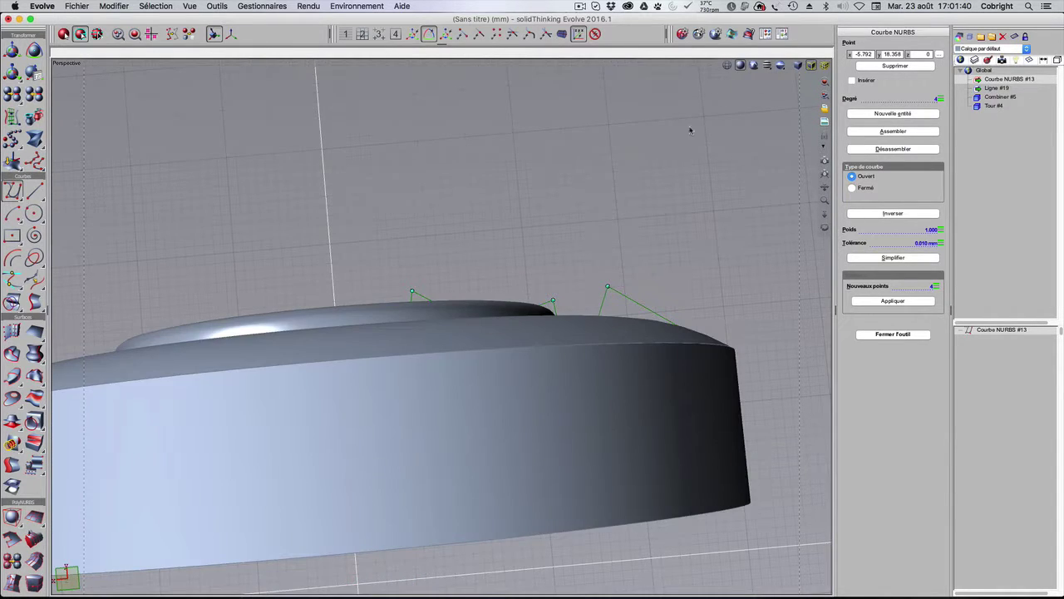
mouse_move(692, 132)
middle_mouse_down()
mouse_move(661, 250)
mouse_move(594, 262)
mouse_move(652, 112)
mouse_move(670, 123)
mouse_move(641, 233)
mouse_move(621, 196)
middle_mouse_up()
key("space")
- Examine the reshaped revolved solid from above, from the side and from its underside
scroll(565, 268, "up", 3)
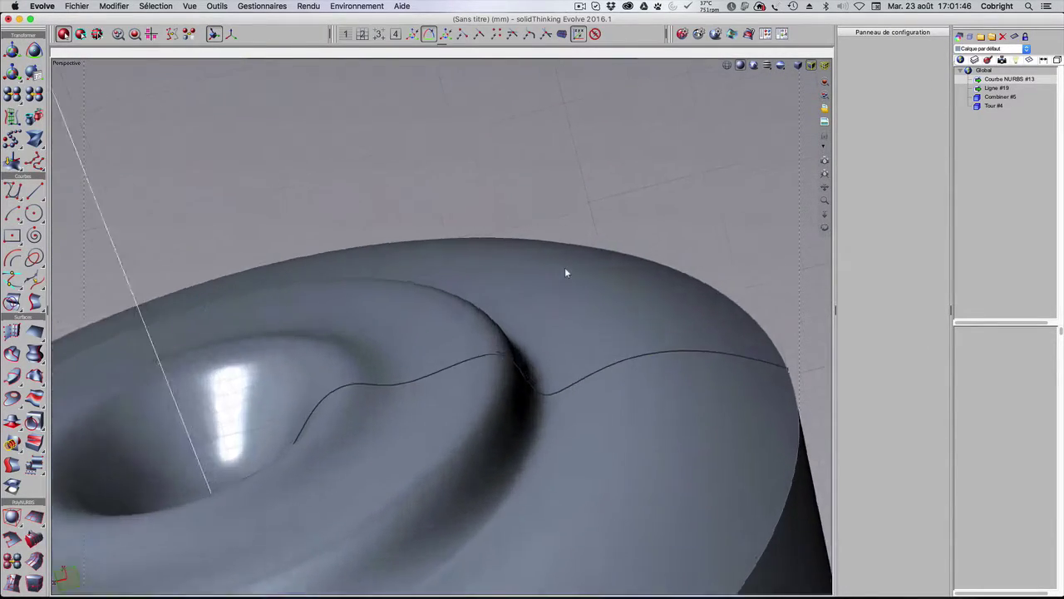
scroll(565, 268, "down", 7)
middle_click_drag(662, 428, 670, 316)
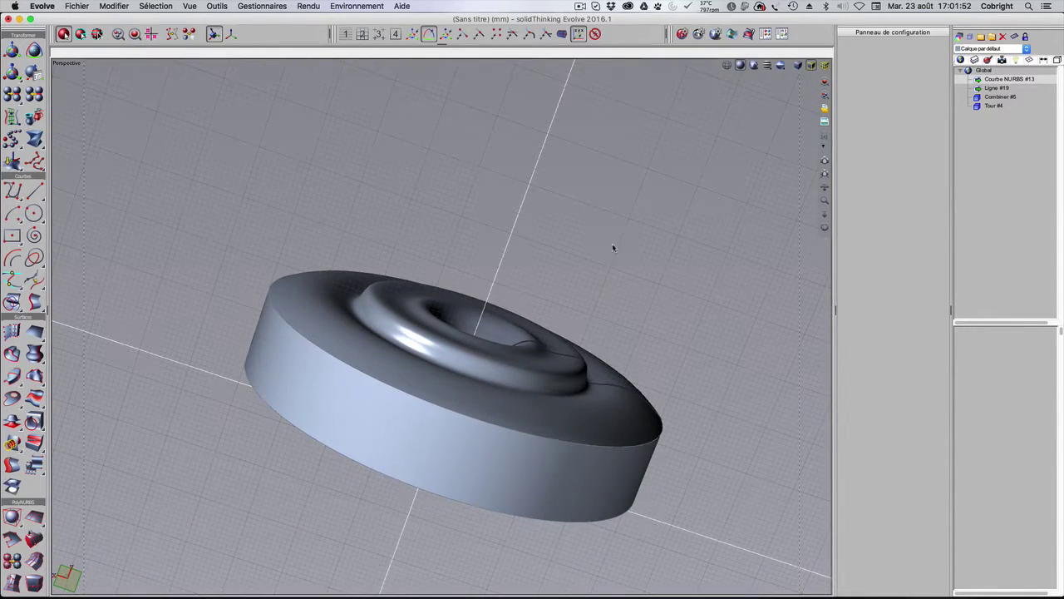
middle_click_drag(613, 247, 593, 271)
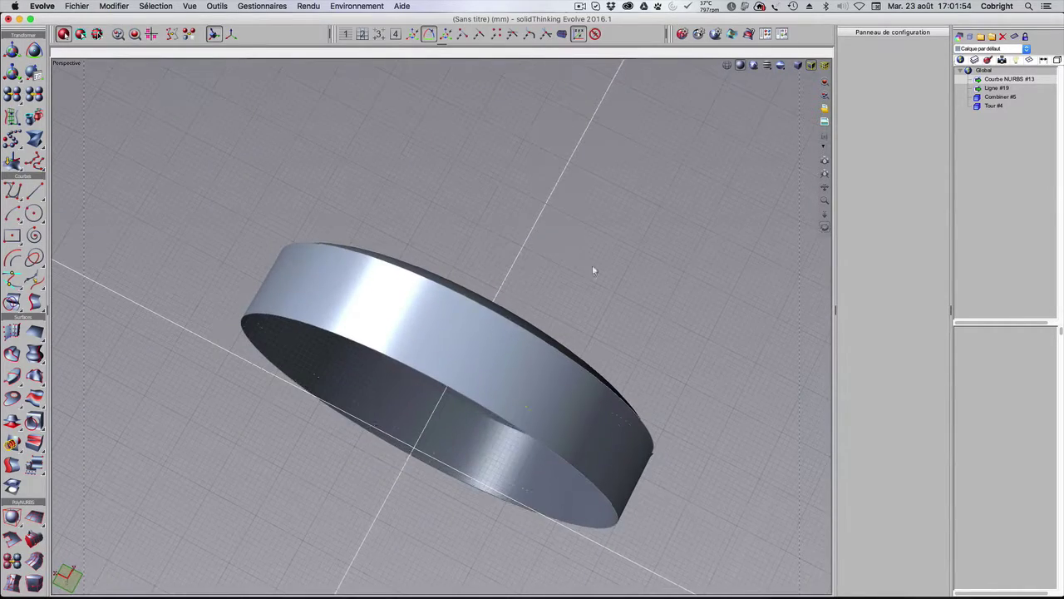
middle_click_drag(266, 313, 174, 363)
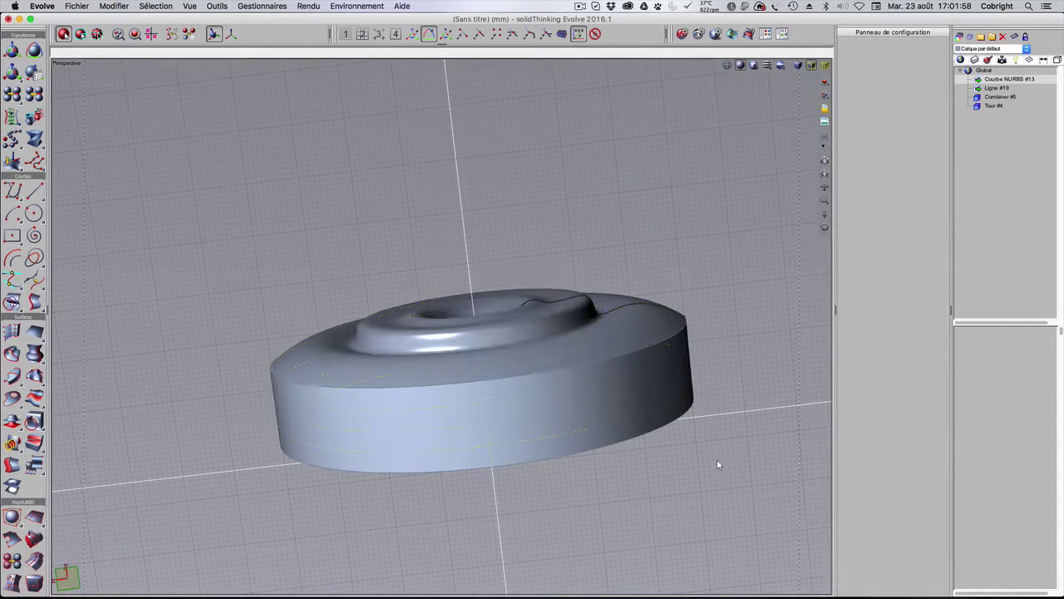
middle_click_drag(718, 464, 746, 409)
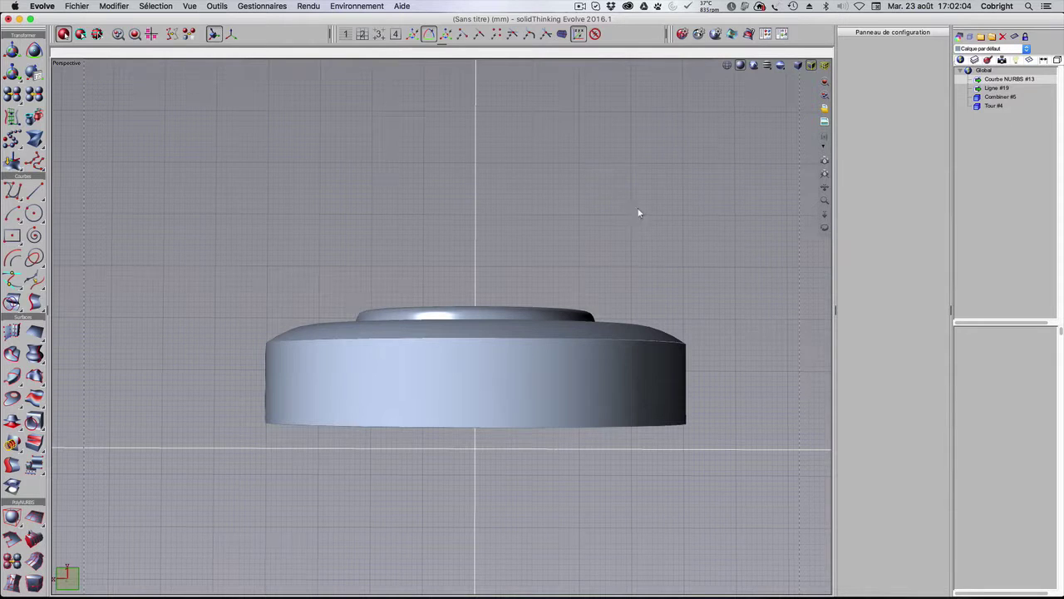
middle_click_drag(639, 213, 648, 194)
- Delete the revolved solid, keeping its combined profile curve
left_click(626, 381)
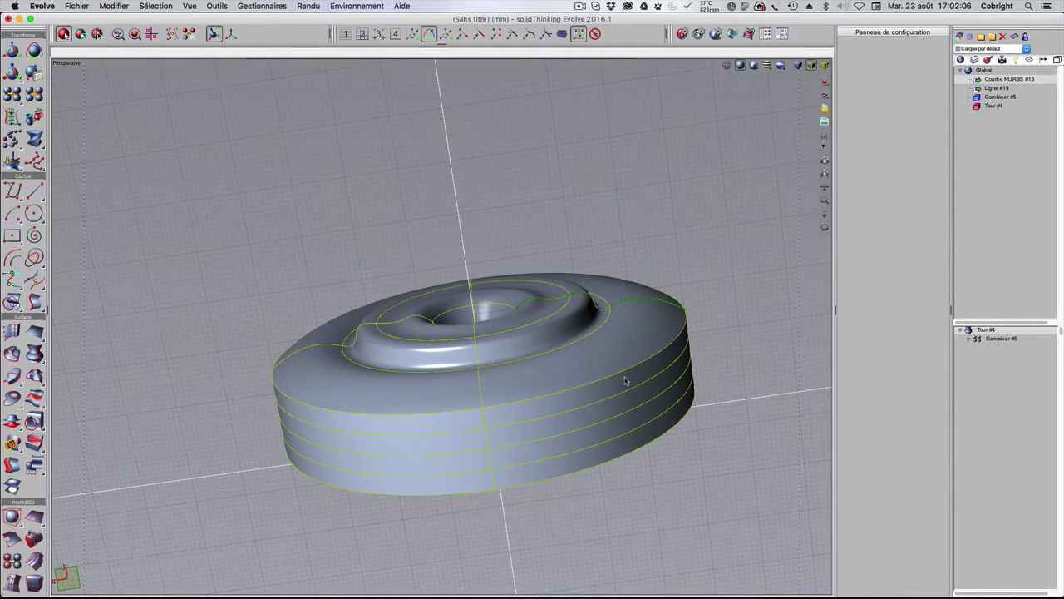
key("Delete")
middle_click_drag(613, 380, 615, 382)
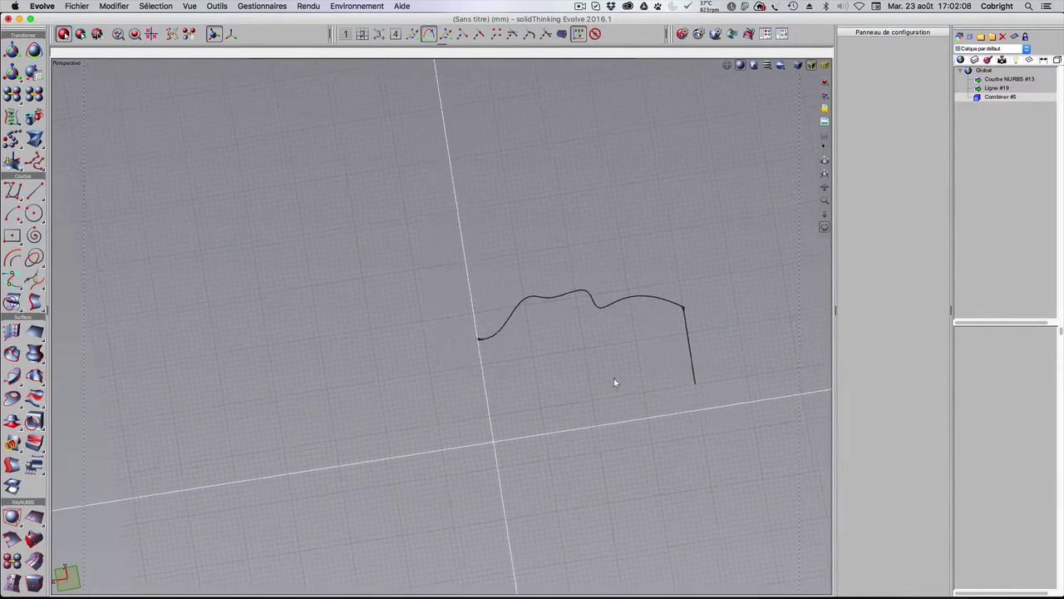
- In the maximized Dessus view, draw a vertical line snapped from the profile's inner endpoint at (0, 20) to (0, 5)
double_click(507, 61)
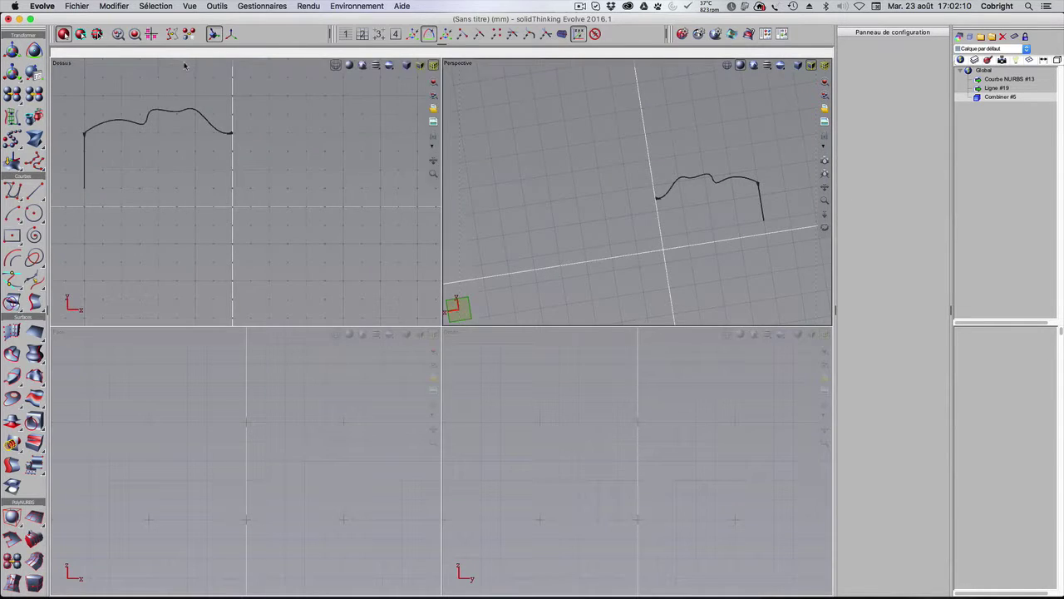
double_click(185, 65)
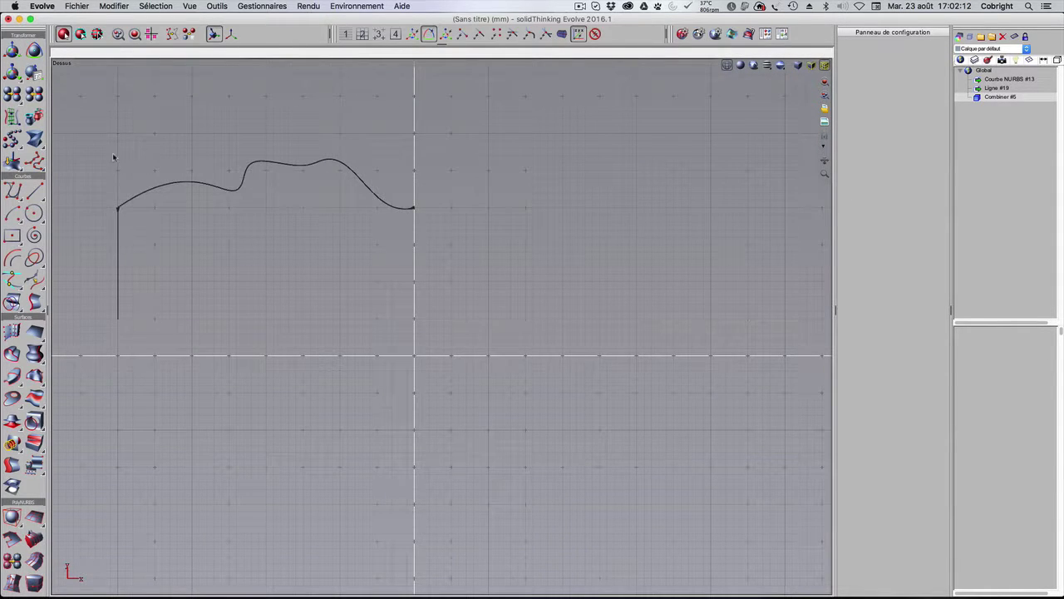
left_click(39, 192)
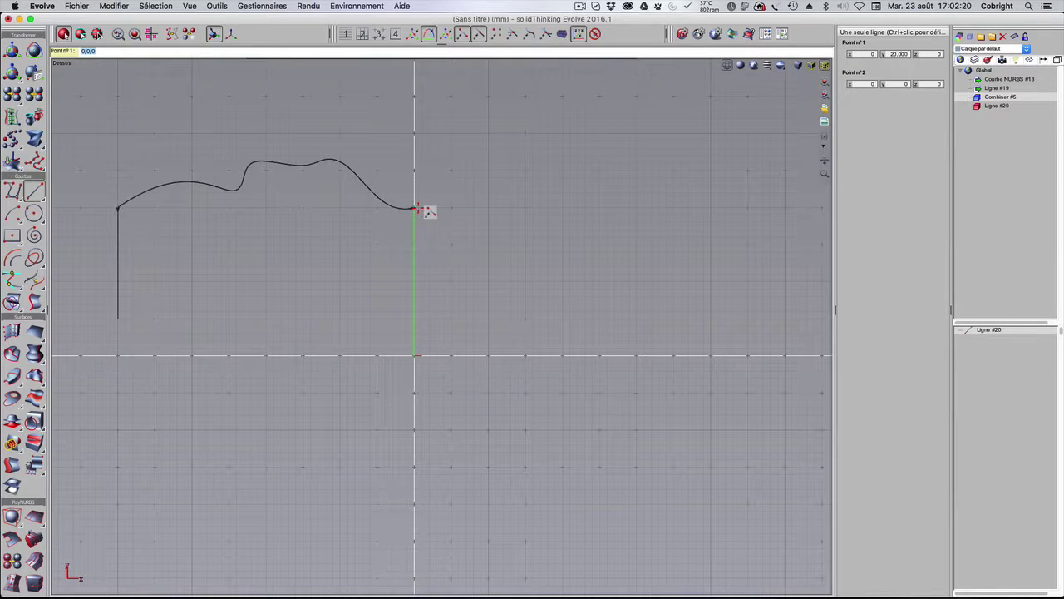
left_click(415, 208)
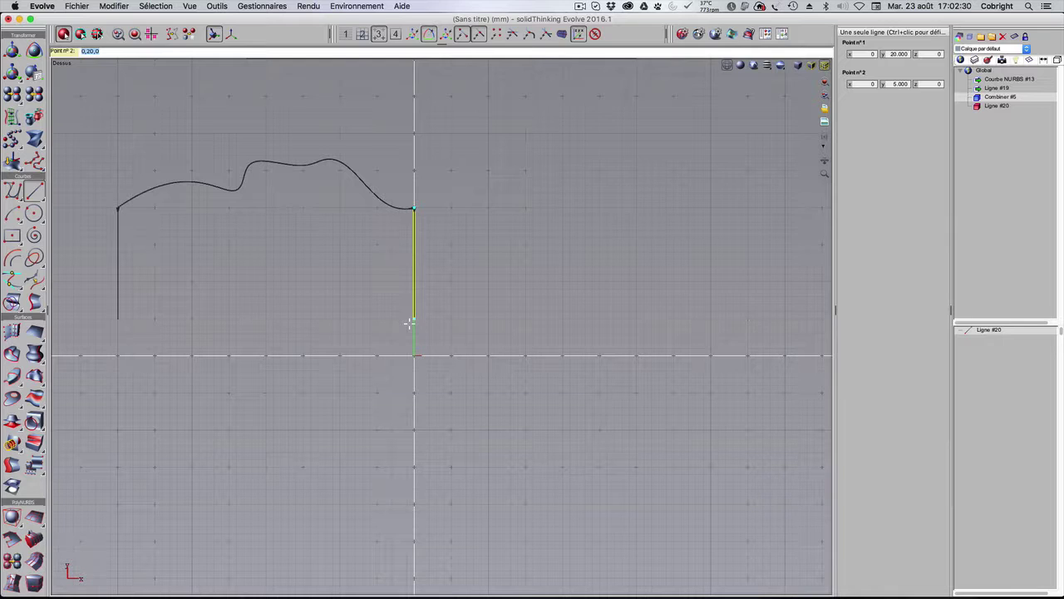
left_click(411, 321)
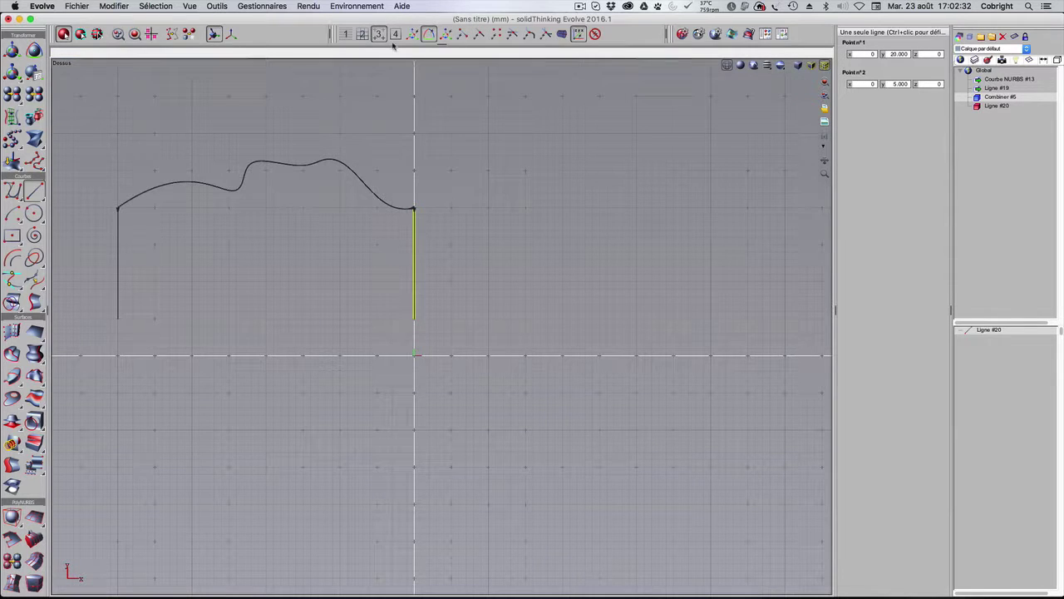
- Draw a horizontal base line from the outer line's lower endpoint at (-40, 5) to the inner line's endpoint at (0, 5)
left_click(30, 196)
left_click(117, 316)
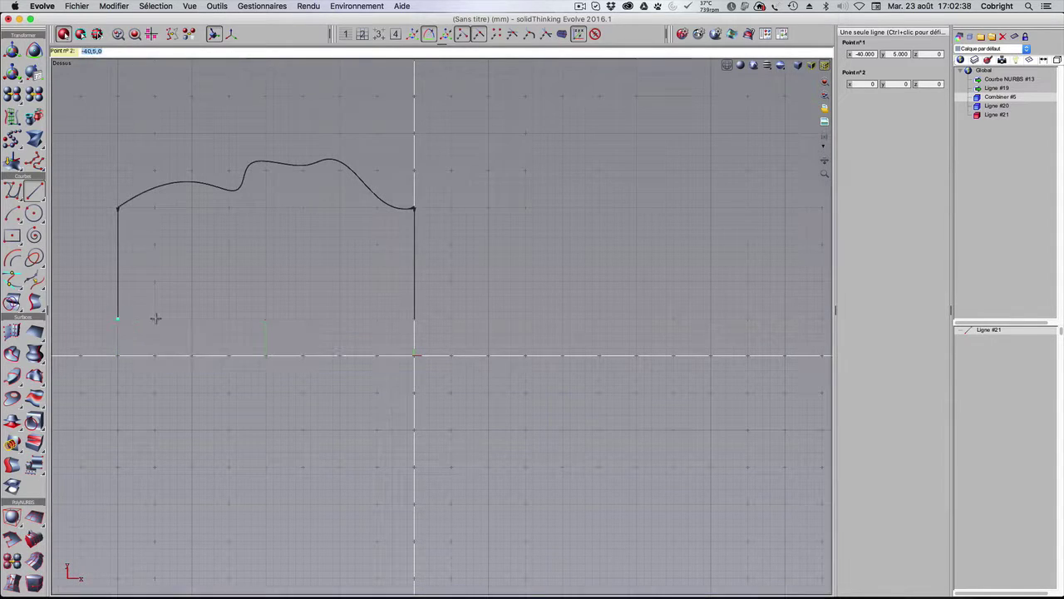
left_click(415, 320)
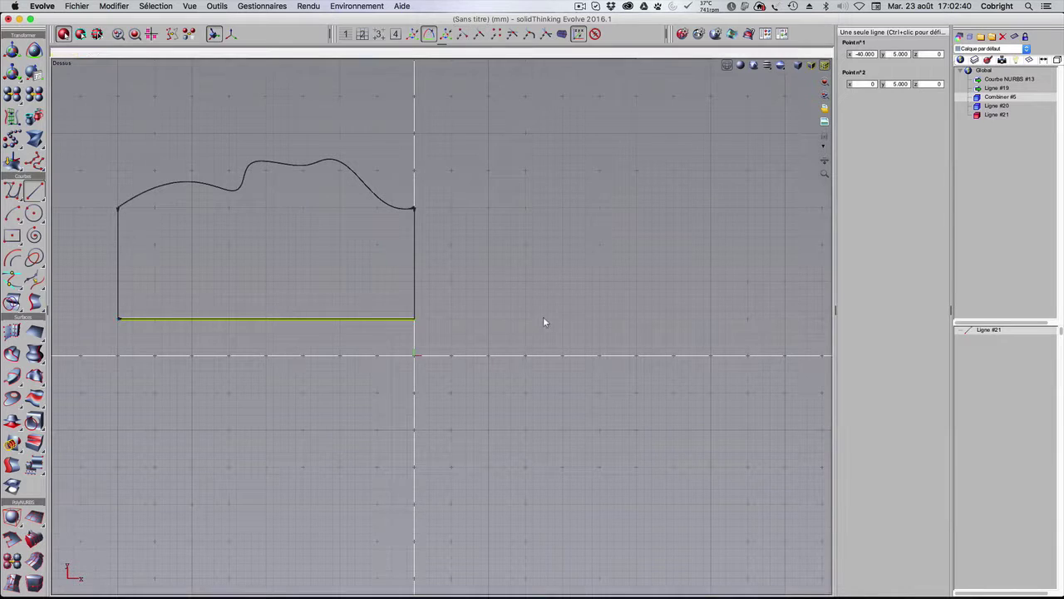
- Combine the existing profile with the inner vertical line and the base line into one closed curve
left_click(12, 94)
left_click(117, 241)
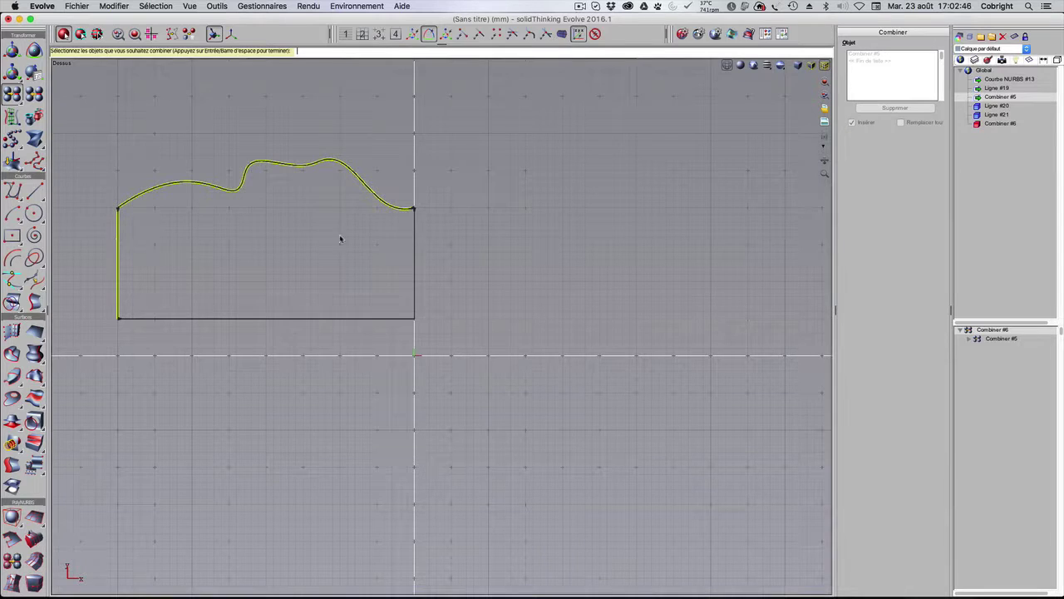
left_click(414, 251)
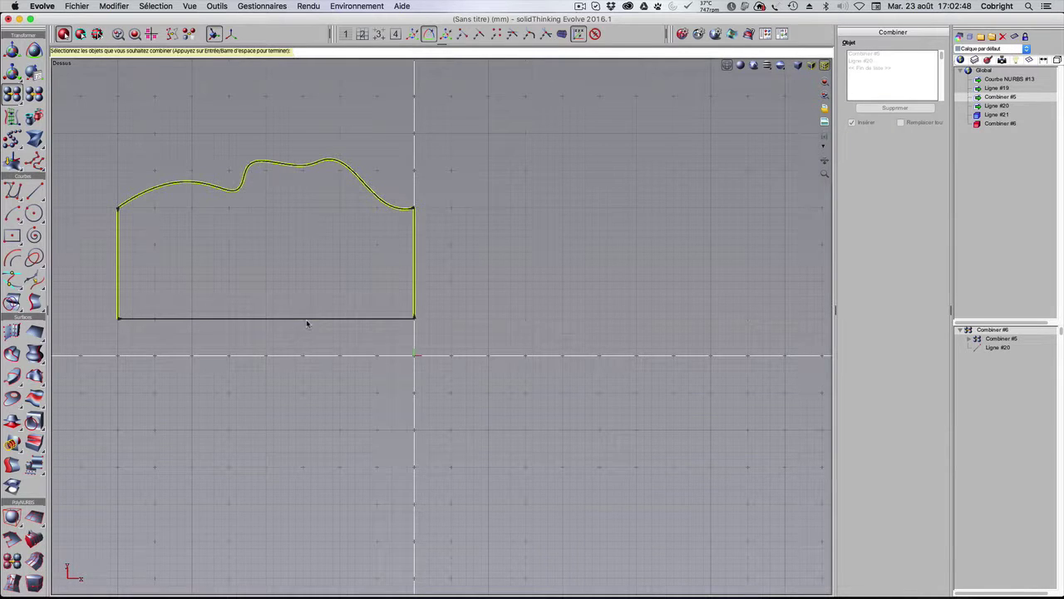
left_click(308, 319)
key("Return")
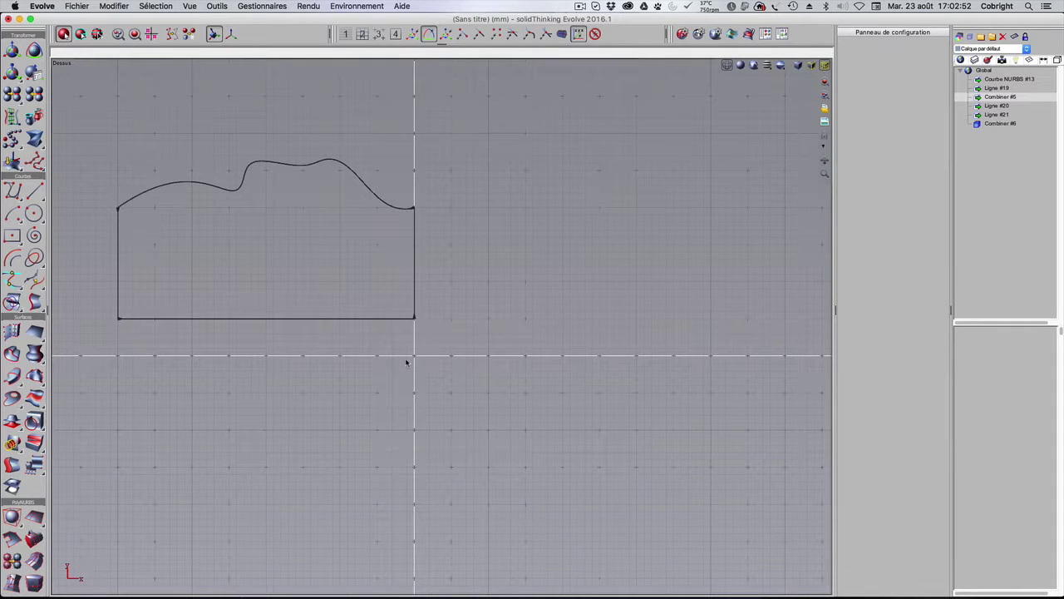
- Revolve the closed profile 360° about the Y axis, starting the axis at (0, 5, 0)
scroll(407, 362, "down", 3)
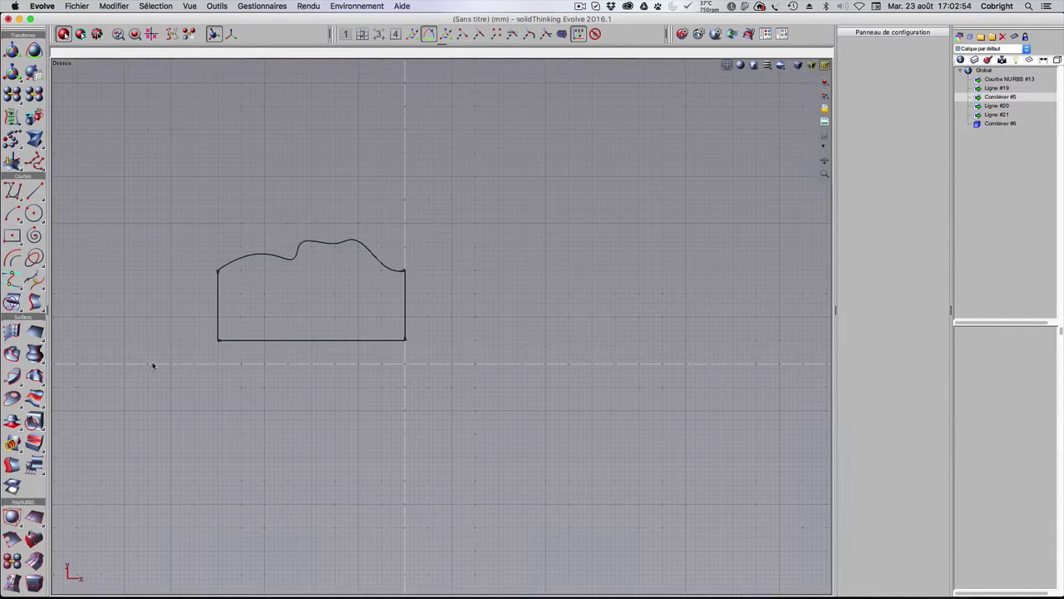
left_click(34, 353)
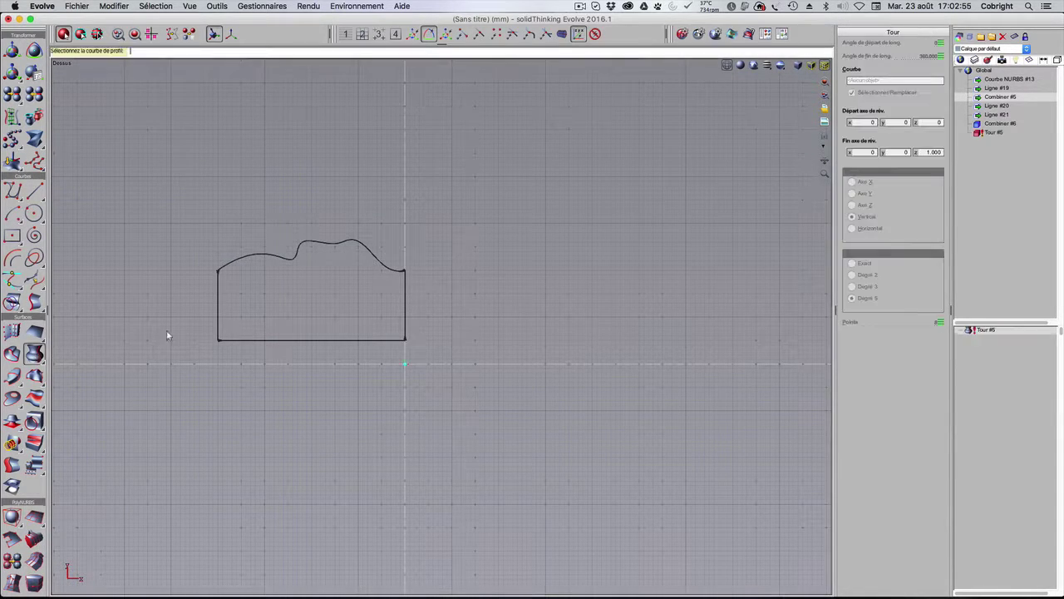
left_click(266, 341)
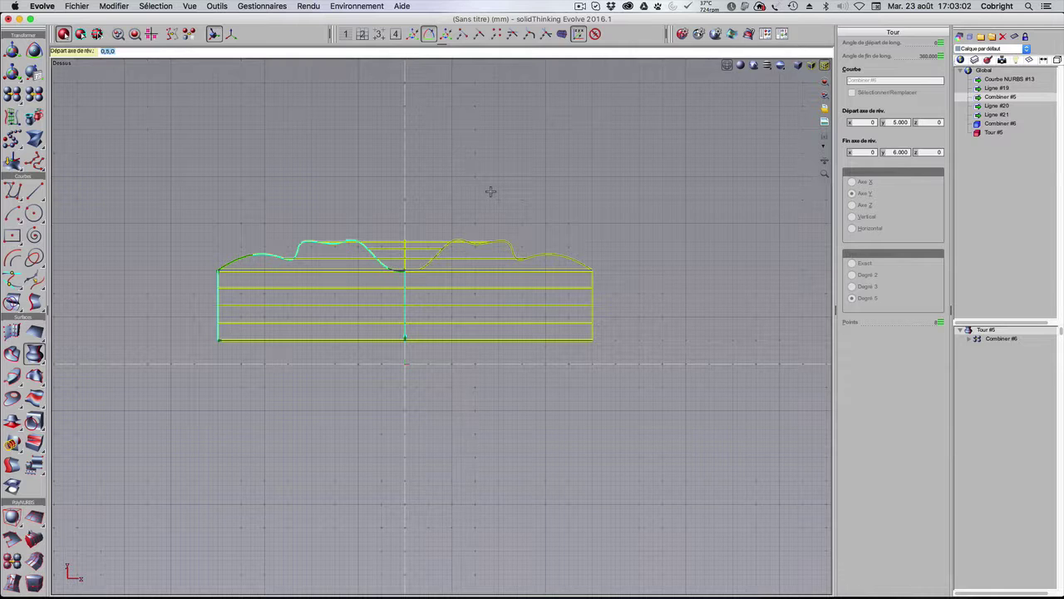
key("Return")
key("Return")
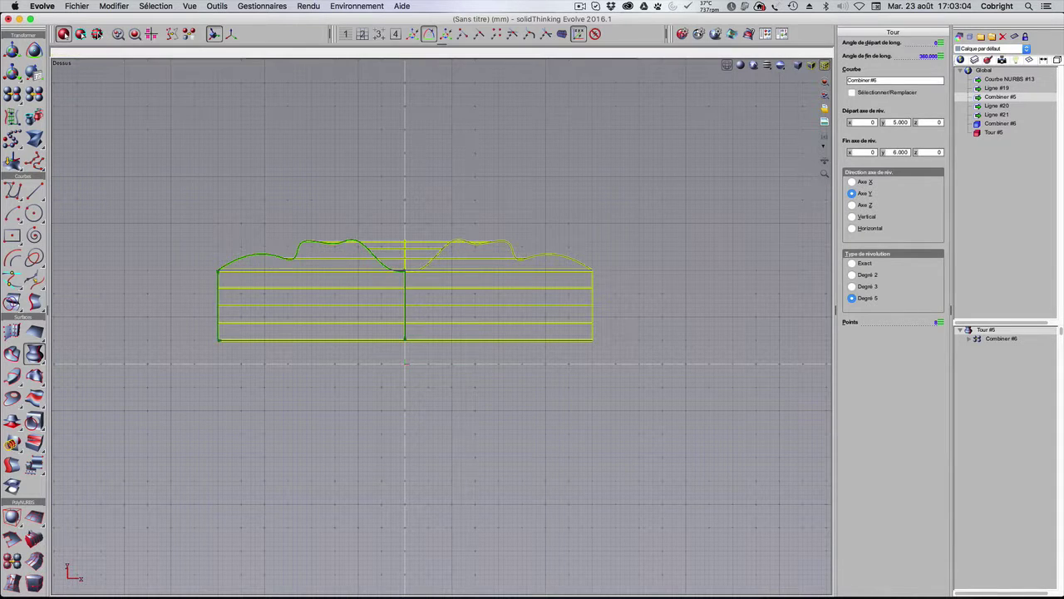
- In the maximized Perspective view, round the revolved solid's outer upper and lower edges with a 1 mm radius
double_click(547, 59)
double_click(623, 64)
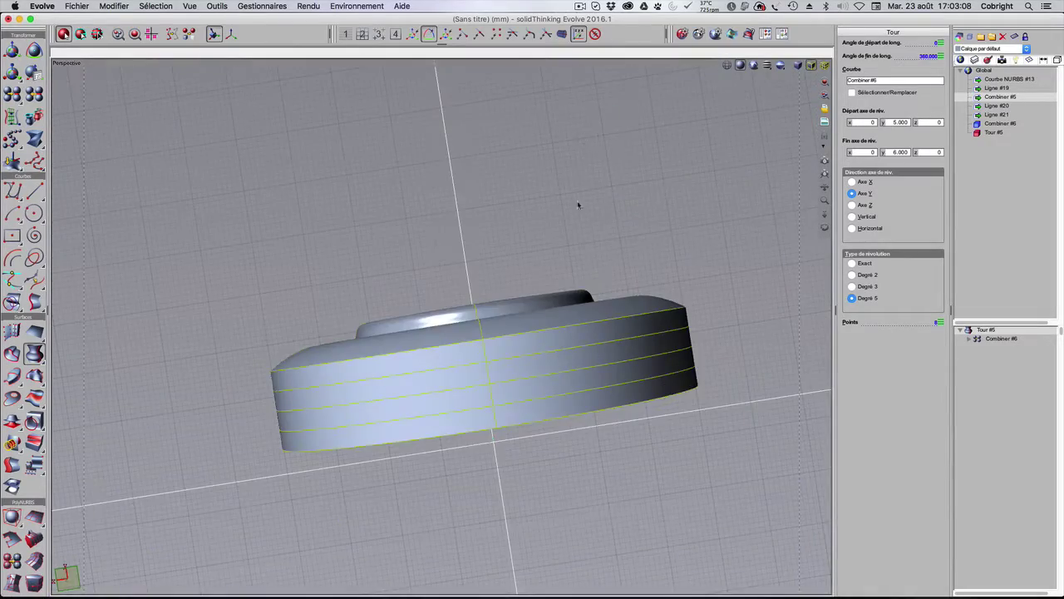
right_click_drag(577, 205, 568, 244)
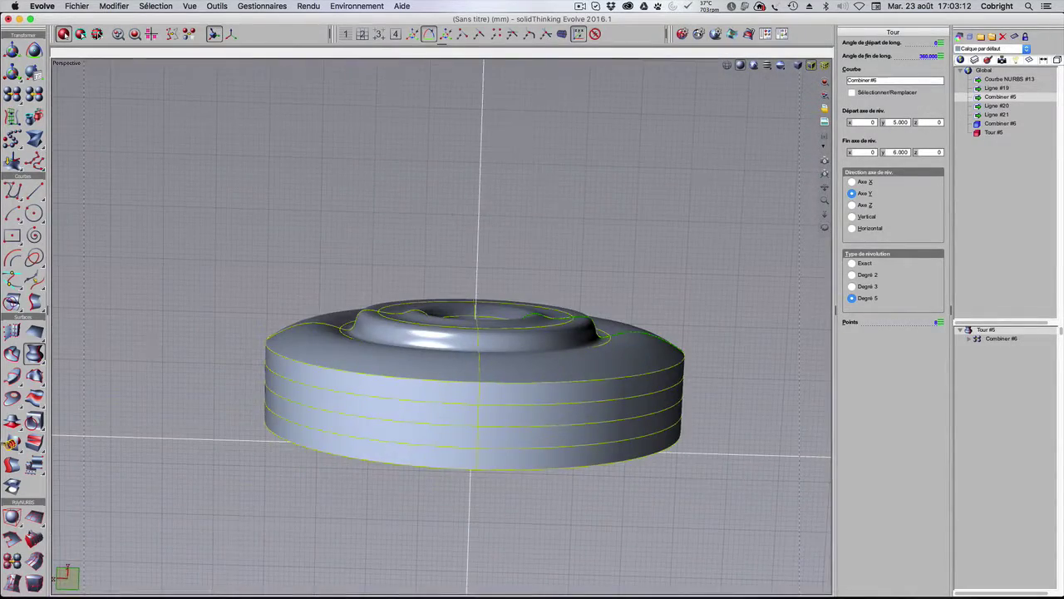
left_click(37, 443)
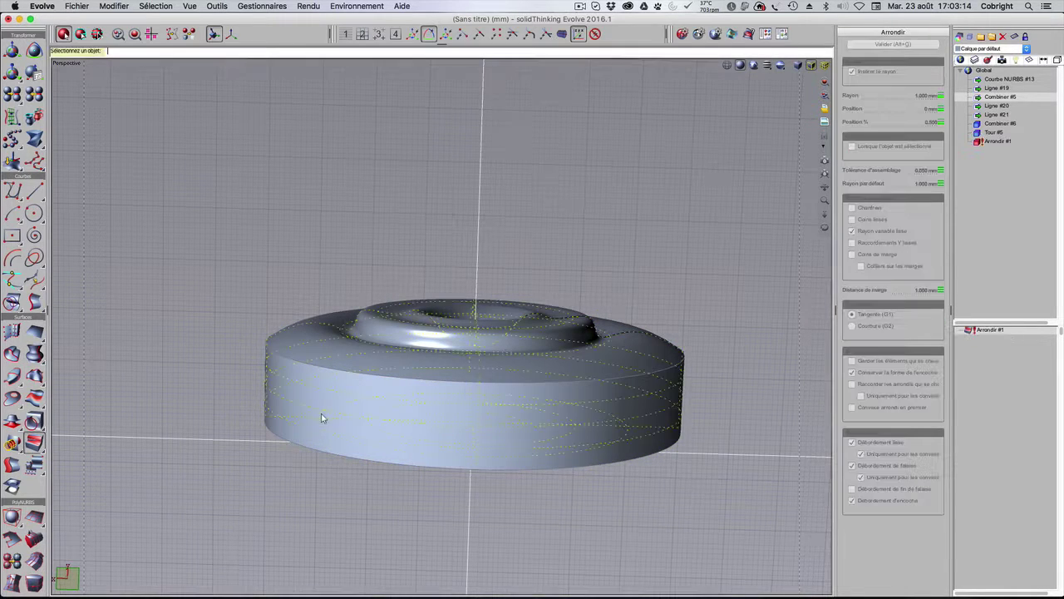
left_click(312, 369)
left_click(291, 446)
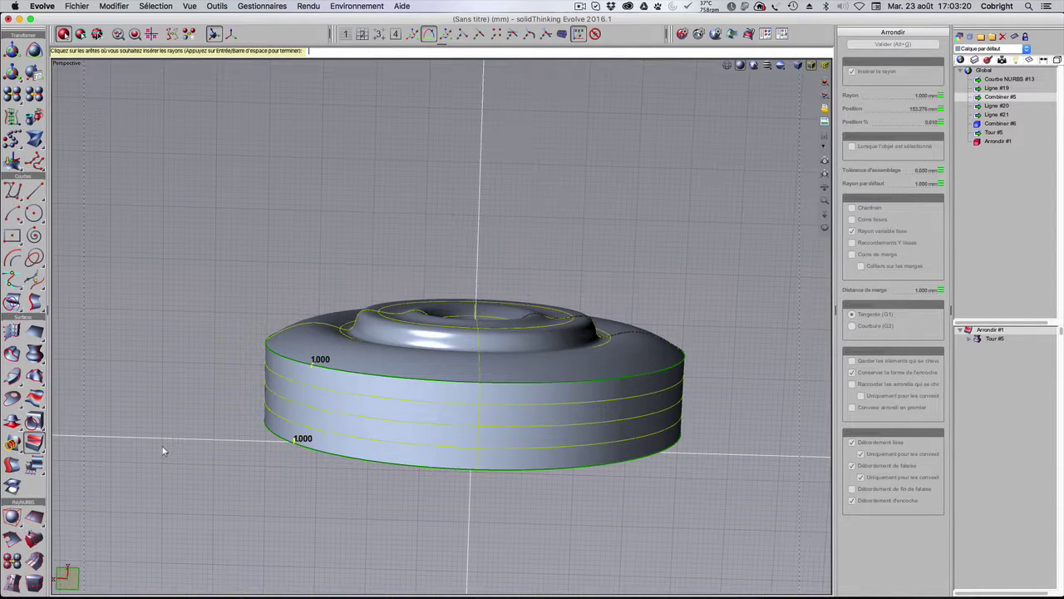
key("Return")
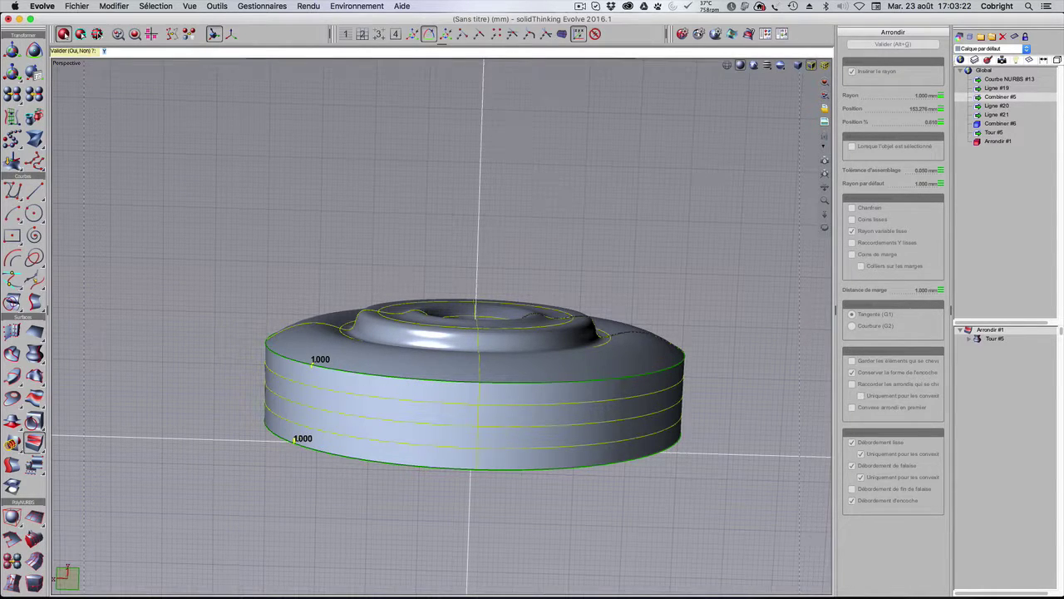
key("Return")
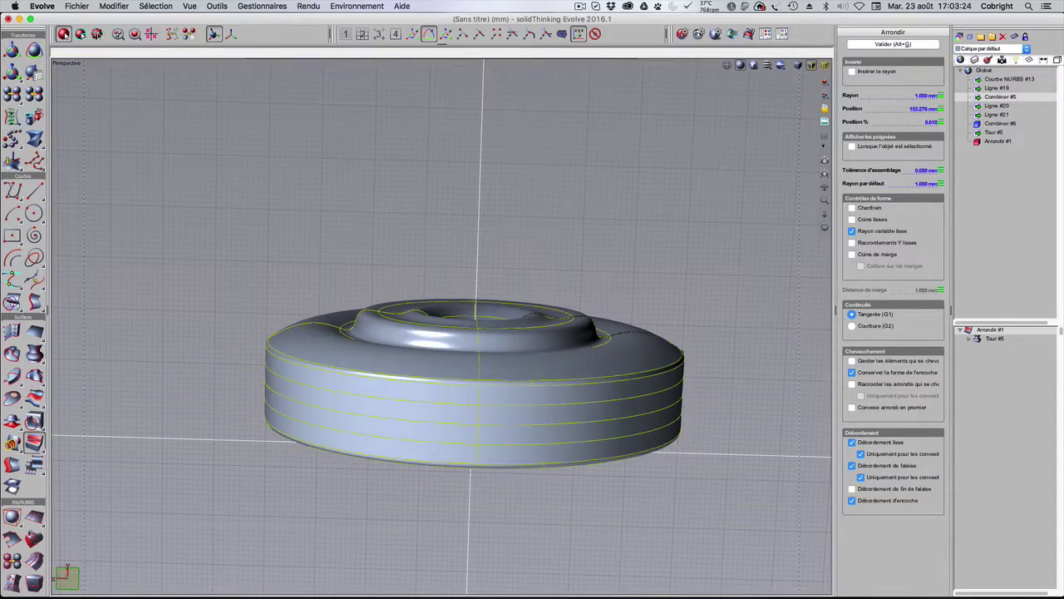